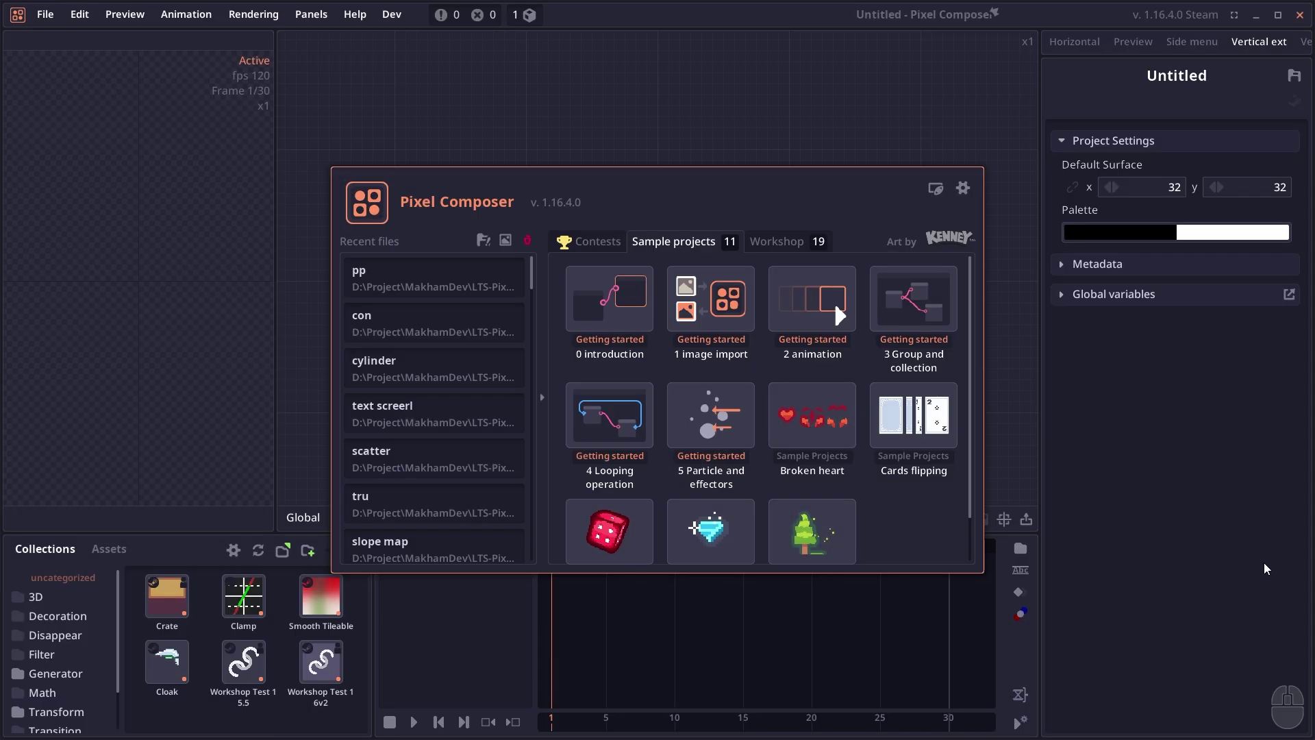
# Set the animation's playback range to start at frame 5 and end at frame 20, and preview the playback.
pyautogui.click(1236, 556)
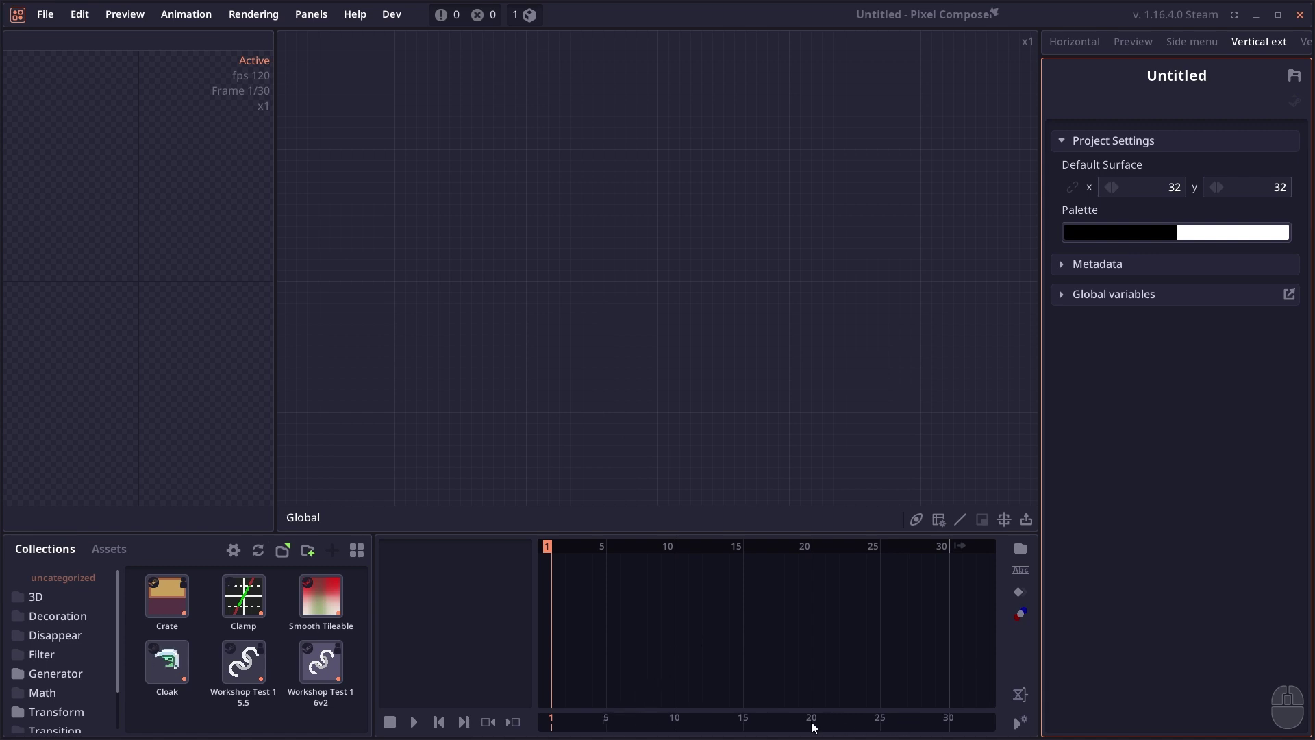
pyautogui.click(606, 728)
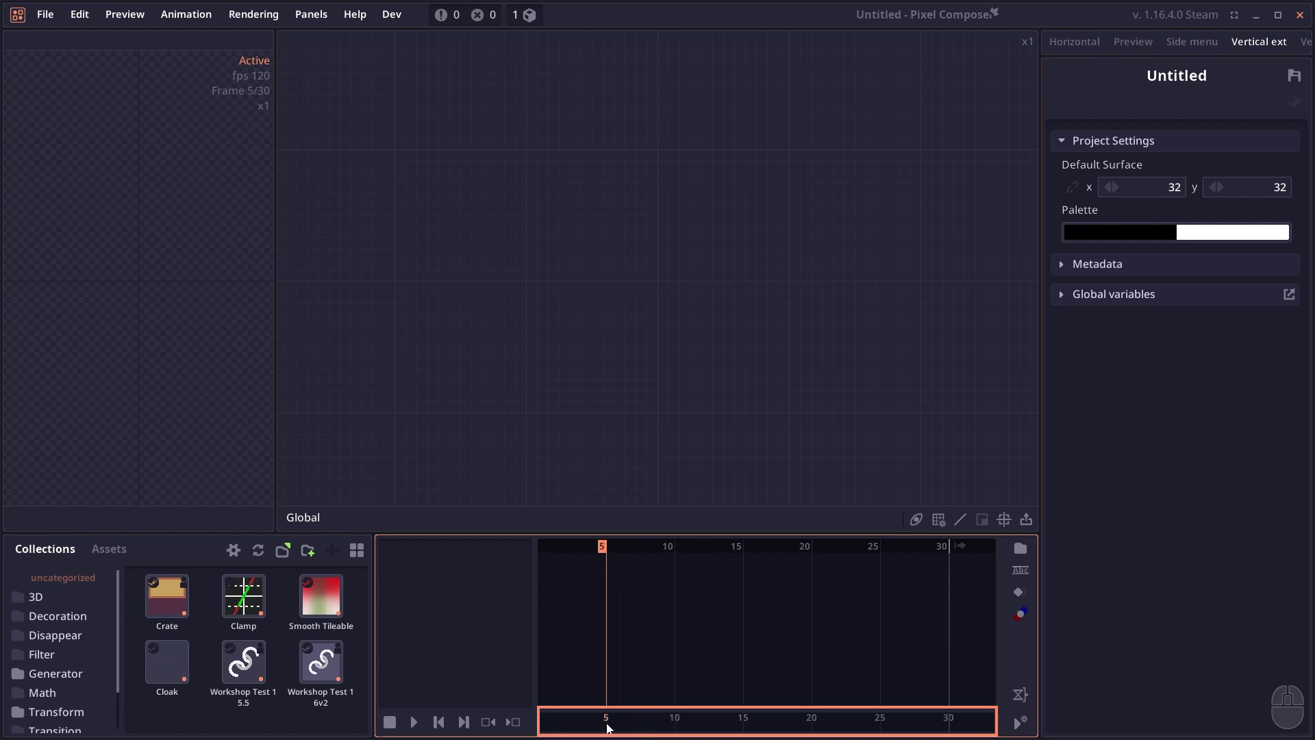
pyautogui.rightClick(608, 728)
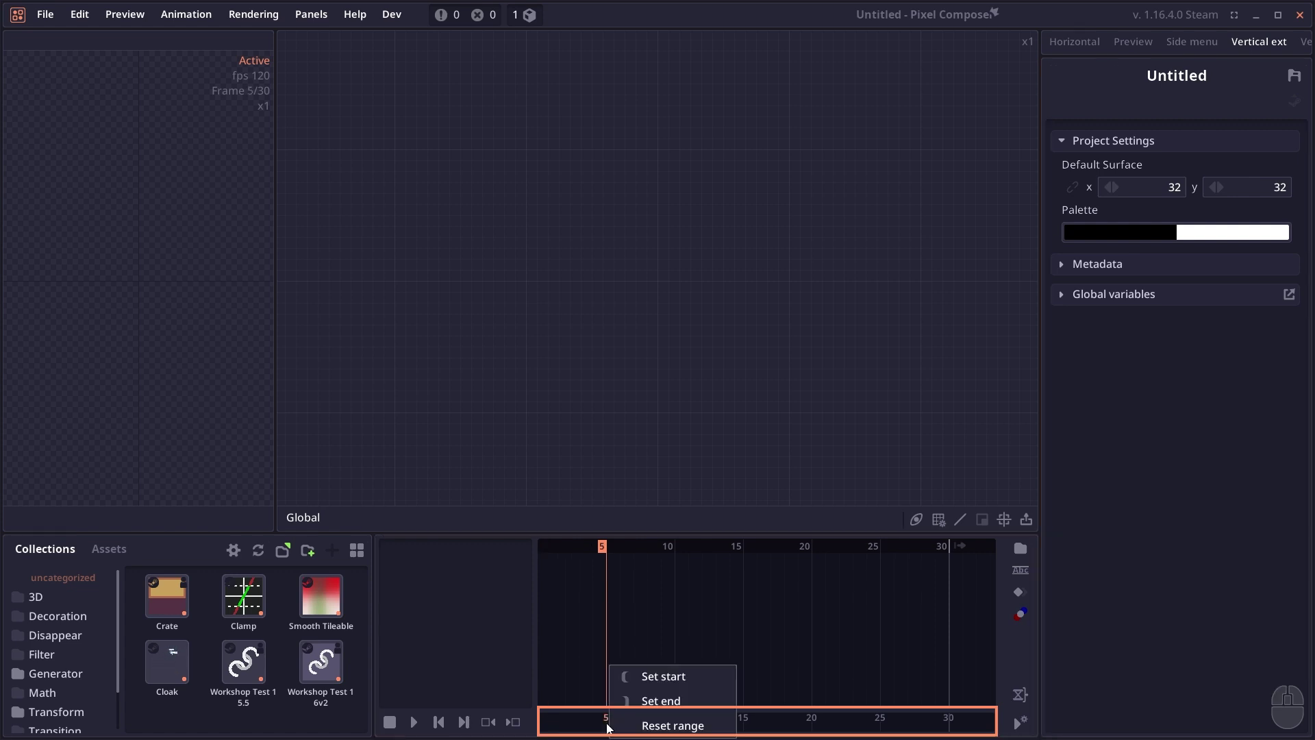
pyautogui.click(656, 681)
pyautogui.rightClick(811, 721)
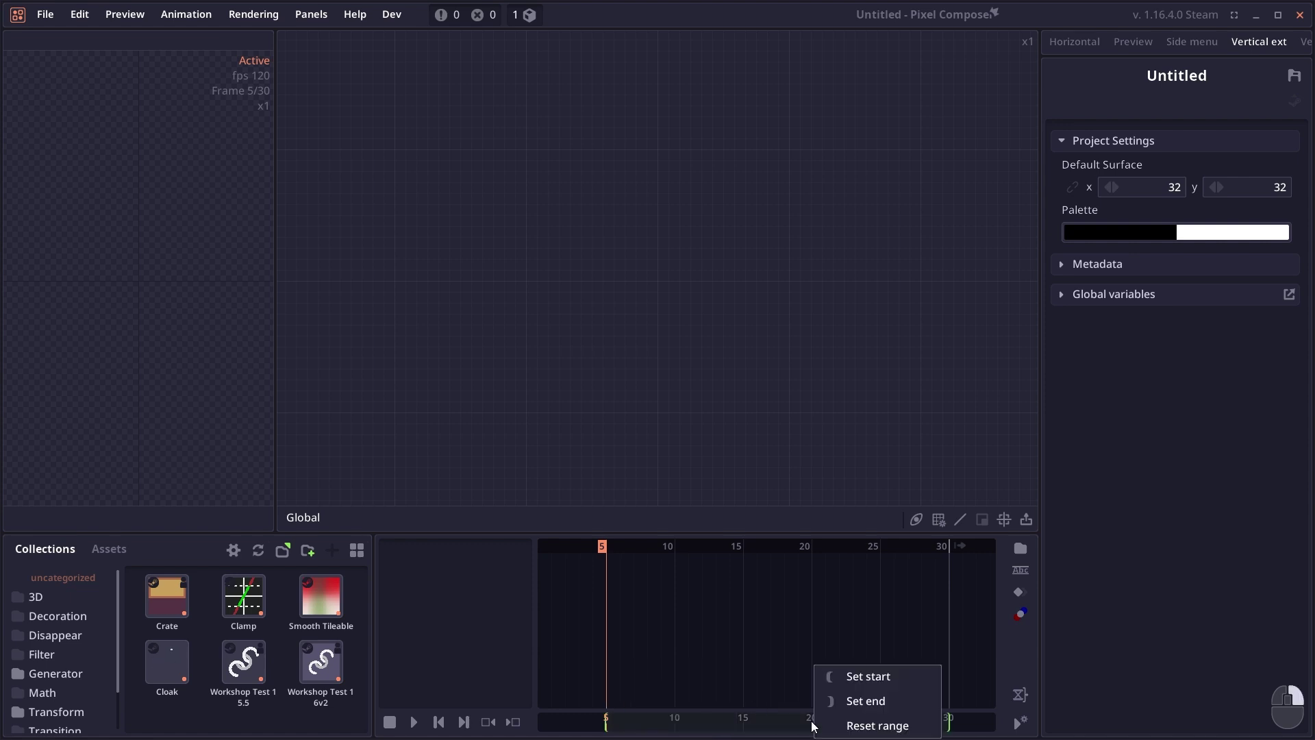
pyautogui.click(831, 702)
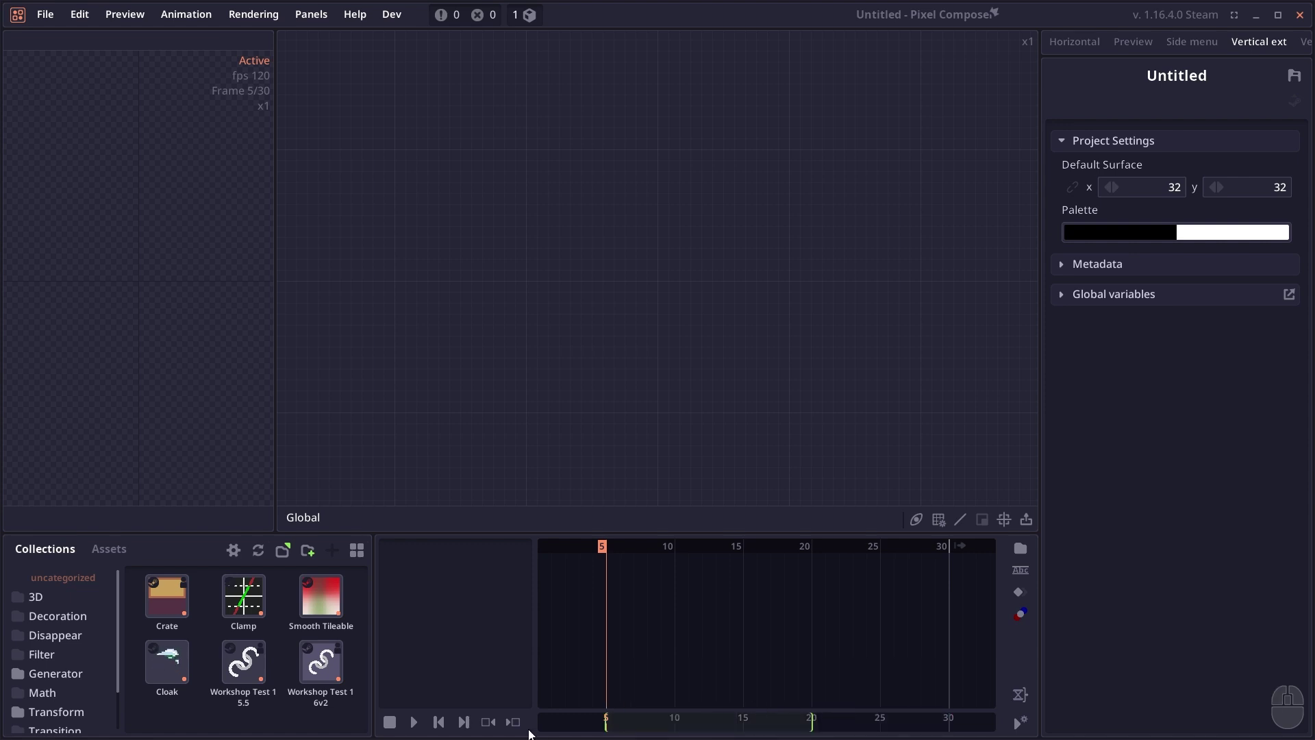
pyautogui.click(414, 722)
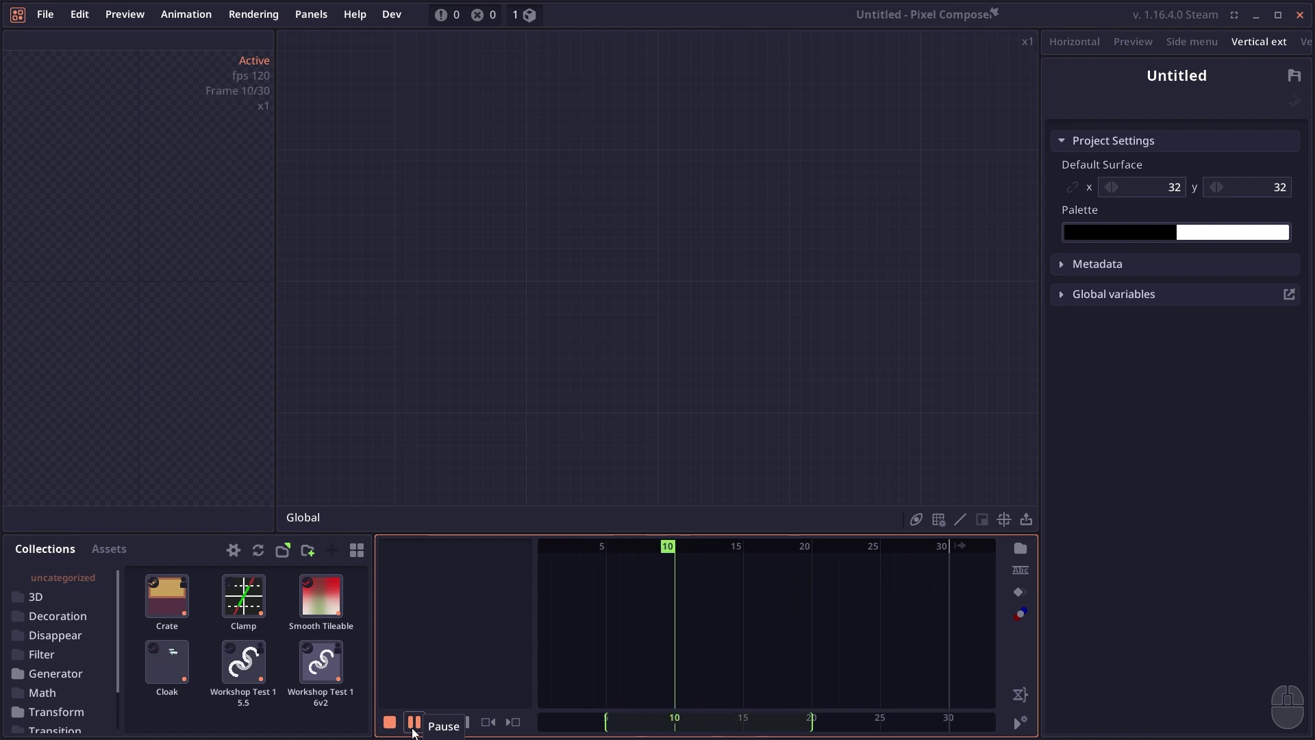
pyautogui.click(414, 722)
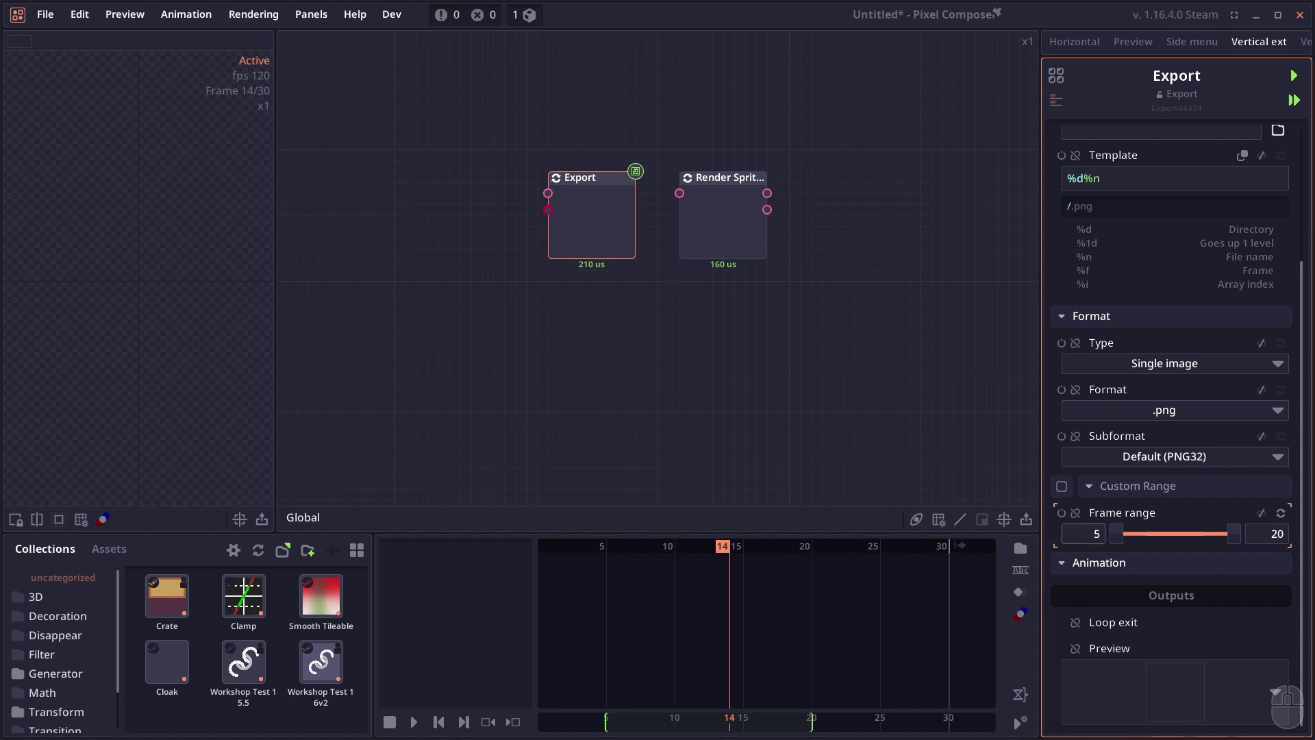
# Examine the Custom Range settings of the Render Spritesheet node.
pyautogui.click(729, 228)
pyautogui.scroll(-5, 1166, 481)
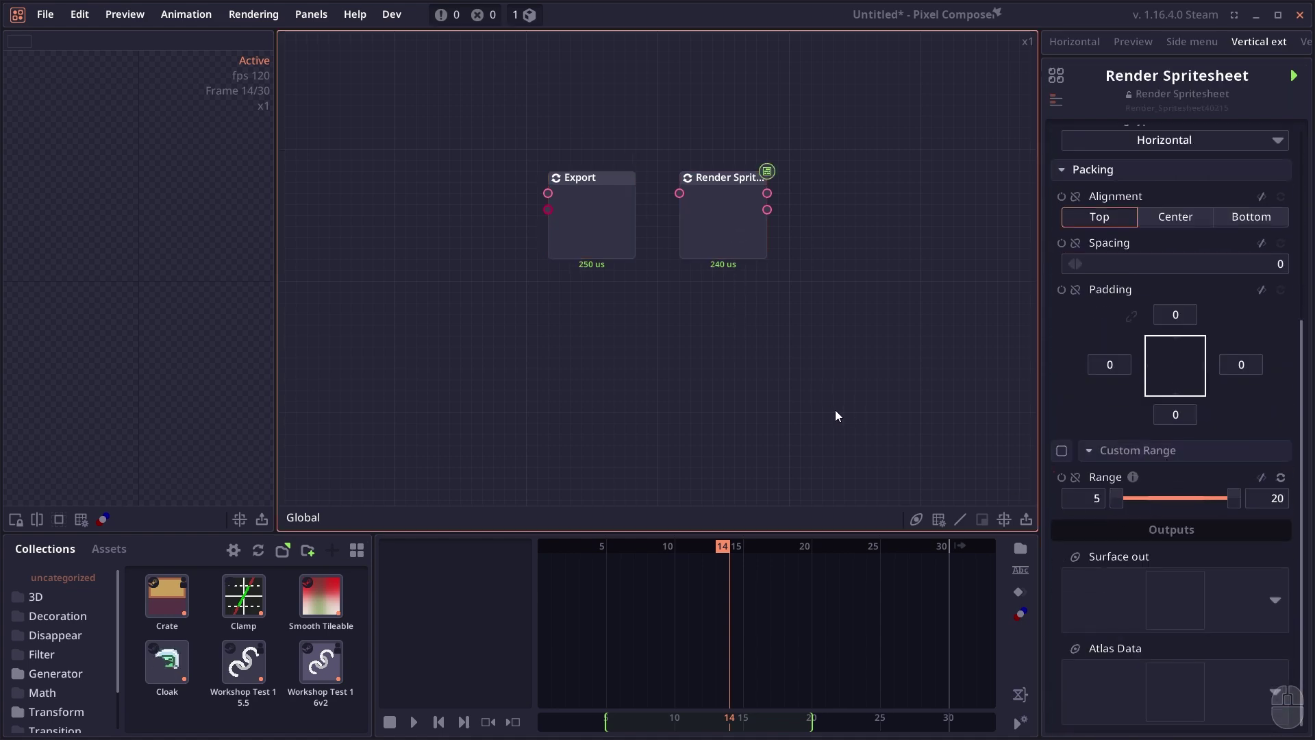
# Add a simulation with linked Object and Render nodes and play the animation.
pyautogui.rightClick(544, 238)
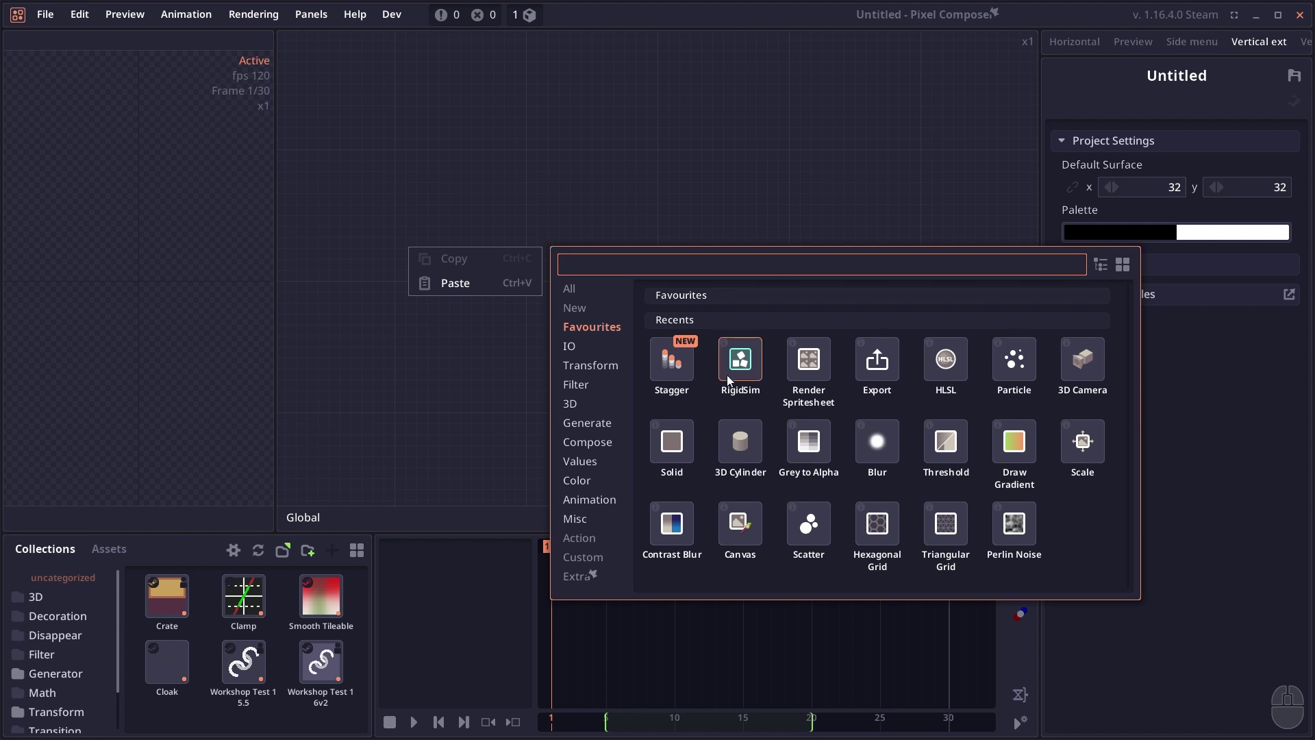
pyautogui.click(727, 379)
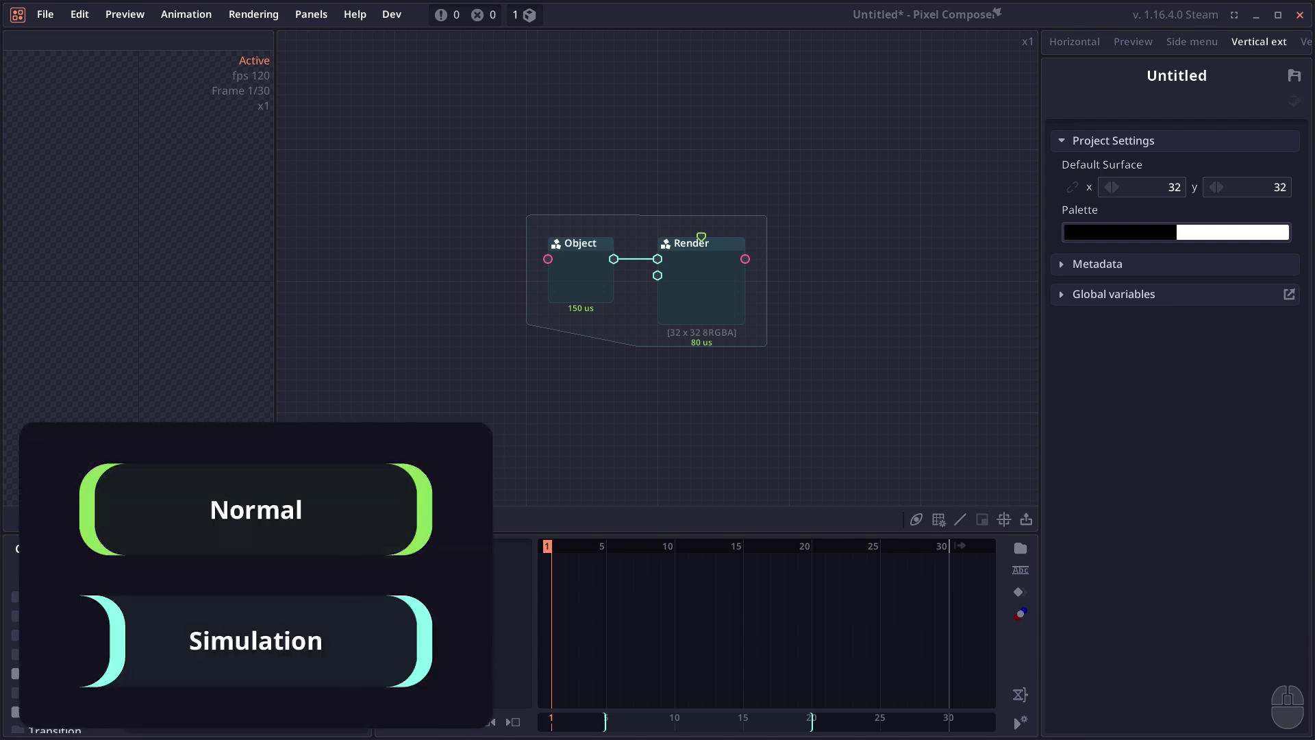
pyautogui.click(624, 374)
pyautogui.click(416, 728)
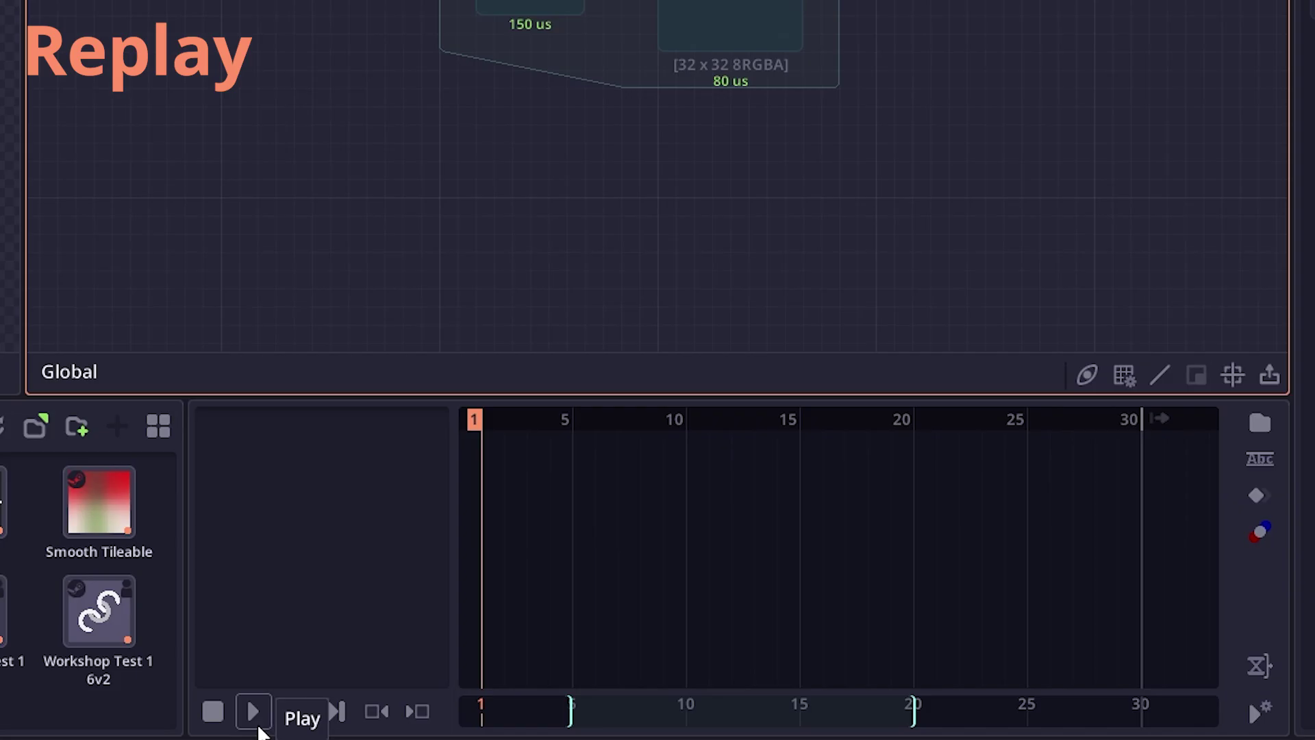
pyautogui.click(415, 722)
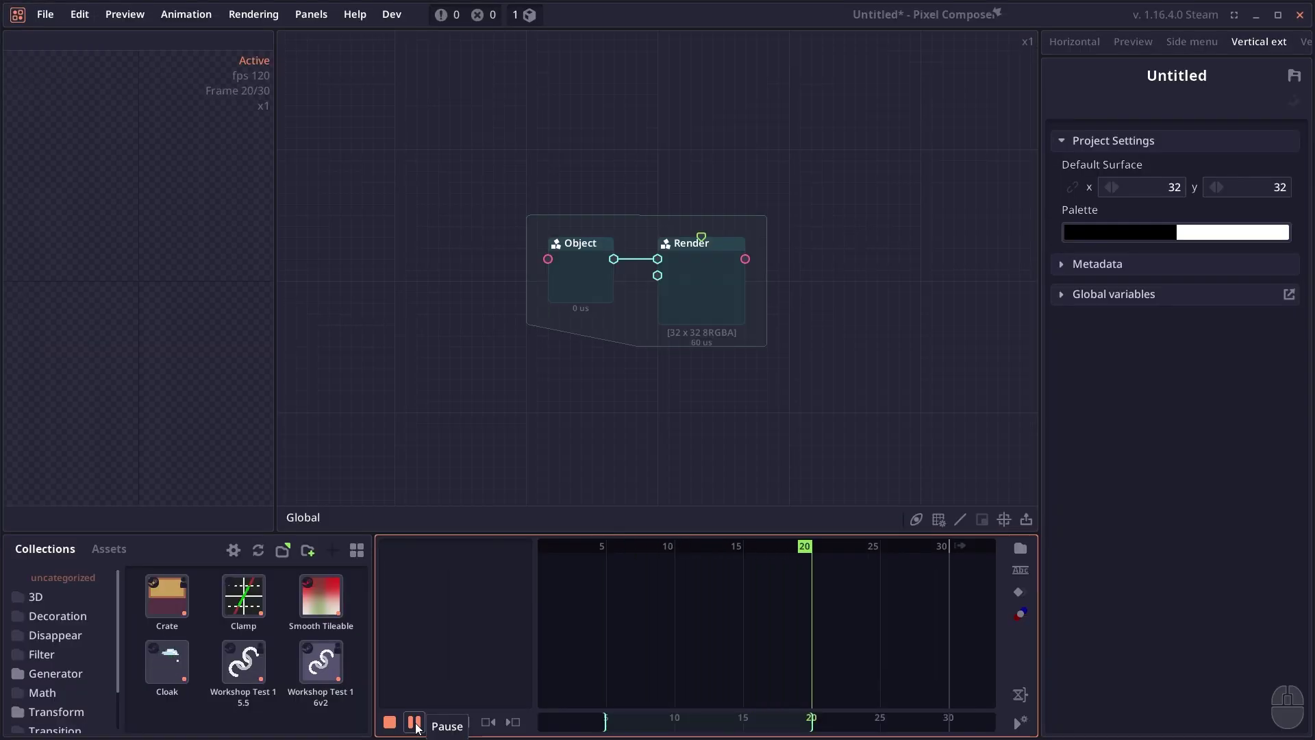
# Add a Stagger node from the Animation category and place it in the graph.
pyautogui.rightClick(540, 192)
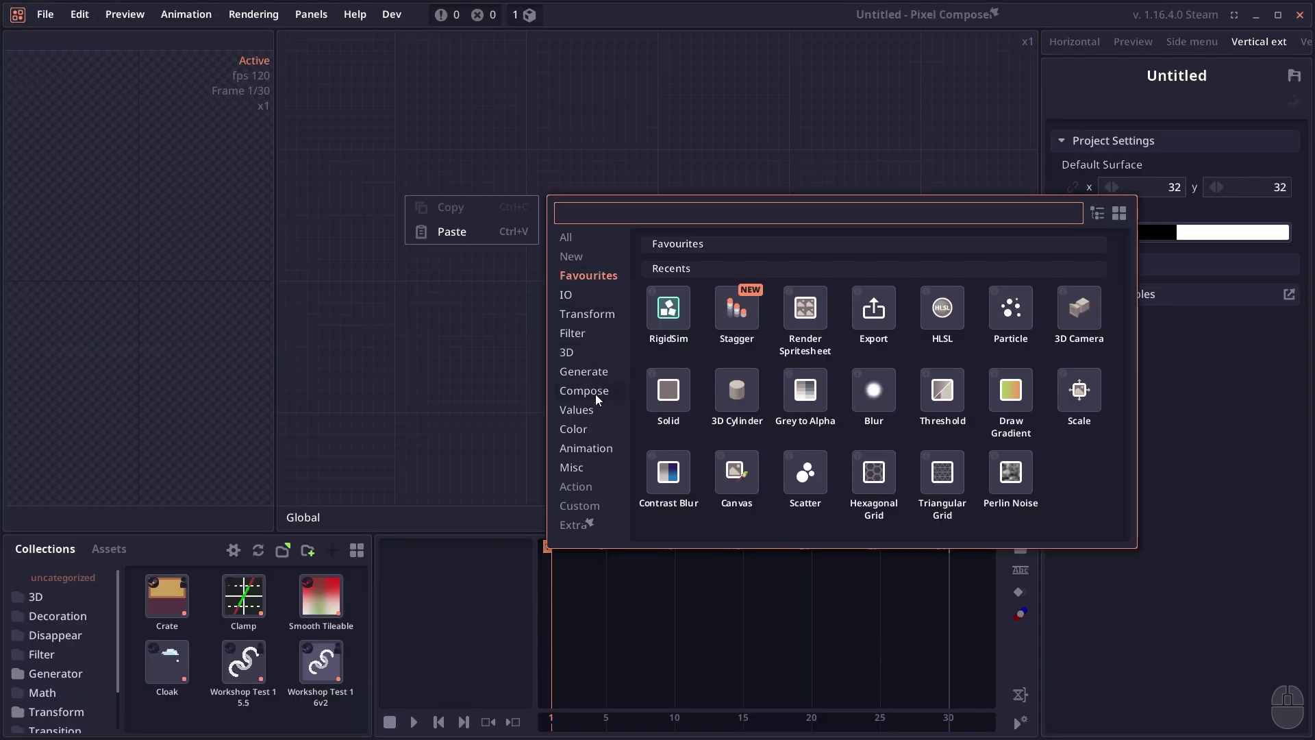
pyautogui.click(596, 449)
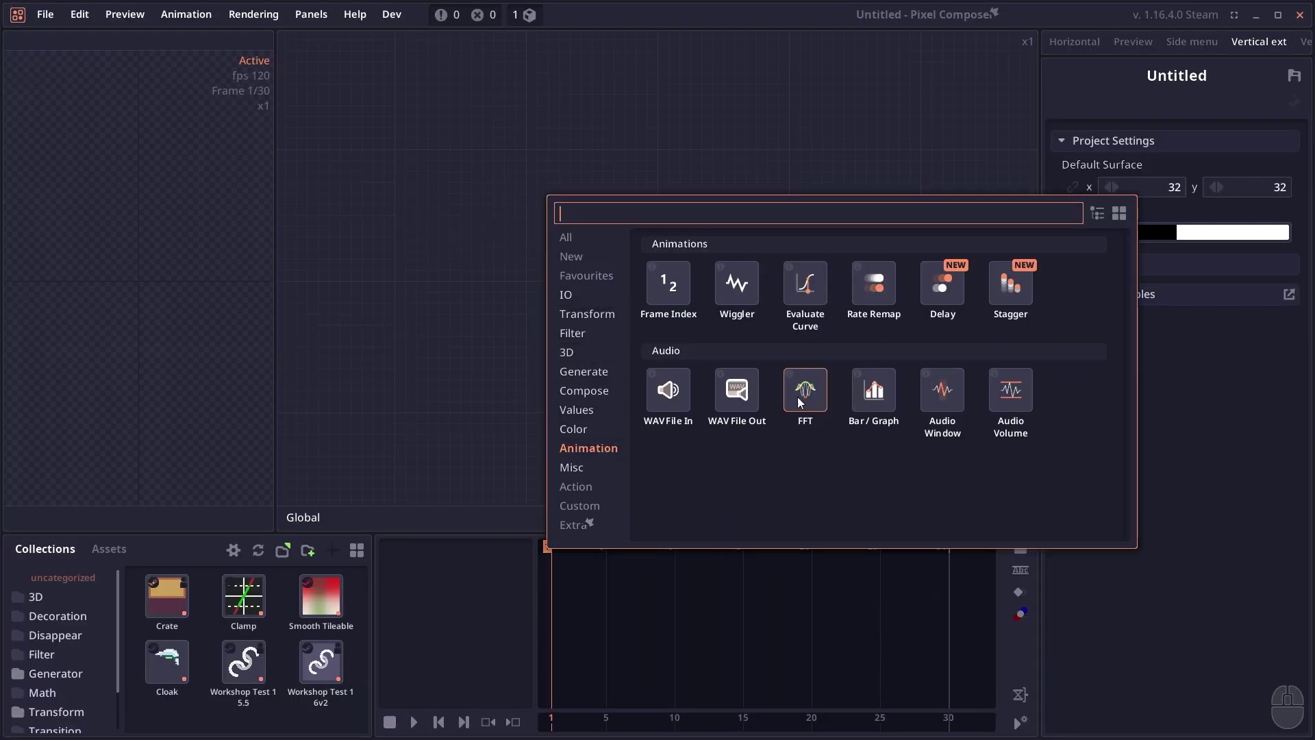
pyautogui.click(1001, 295)
pyautogui.moveTo(599, 226); pyautogui.dragTo(740, 223)
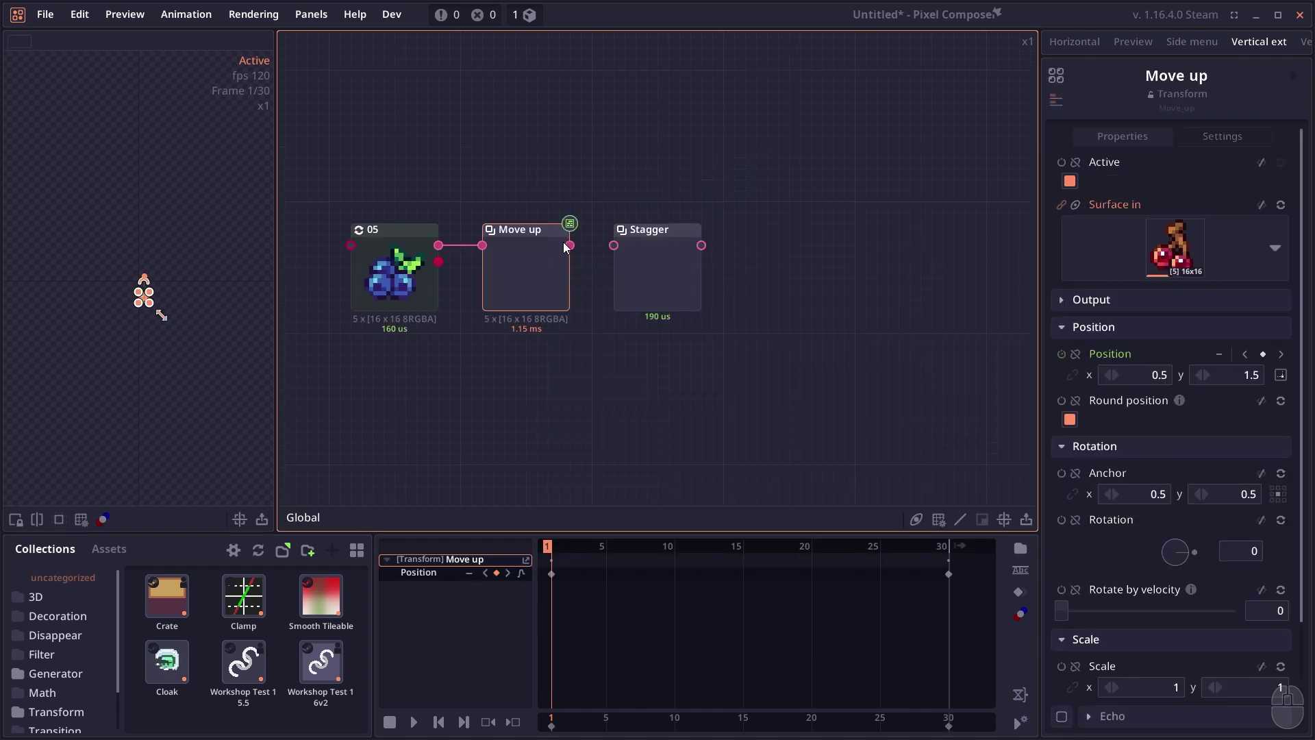
# Place the Stagger node after Move up, preview its output and play the animation.
pyautogui.moveTo(568, 244); pyautogui.dragTo(783, 288)
pyautogui.click(783, 288)
pyautogui.press('space')
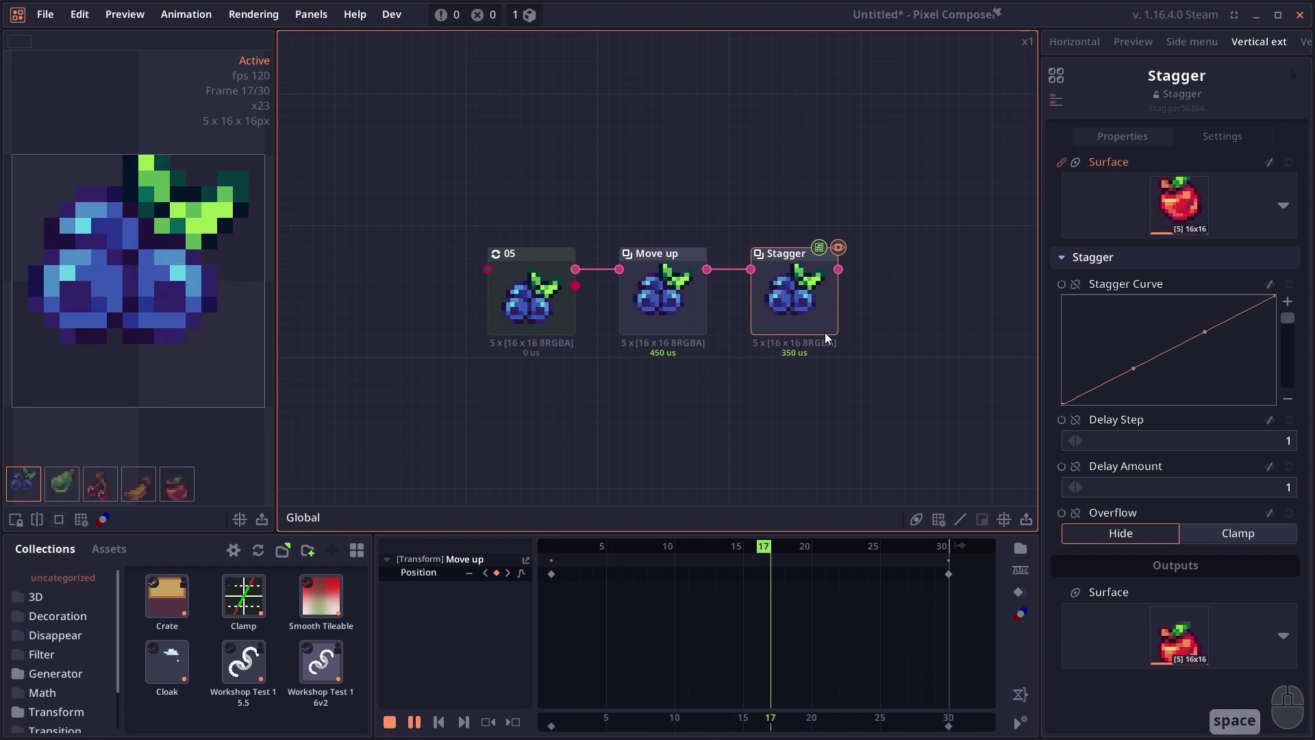
pyautogui.press('space')
# Set the Stagger node's Delay Amount to 4.
pyautogui.click(1202, 493)
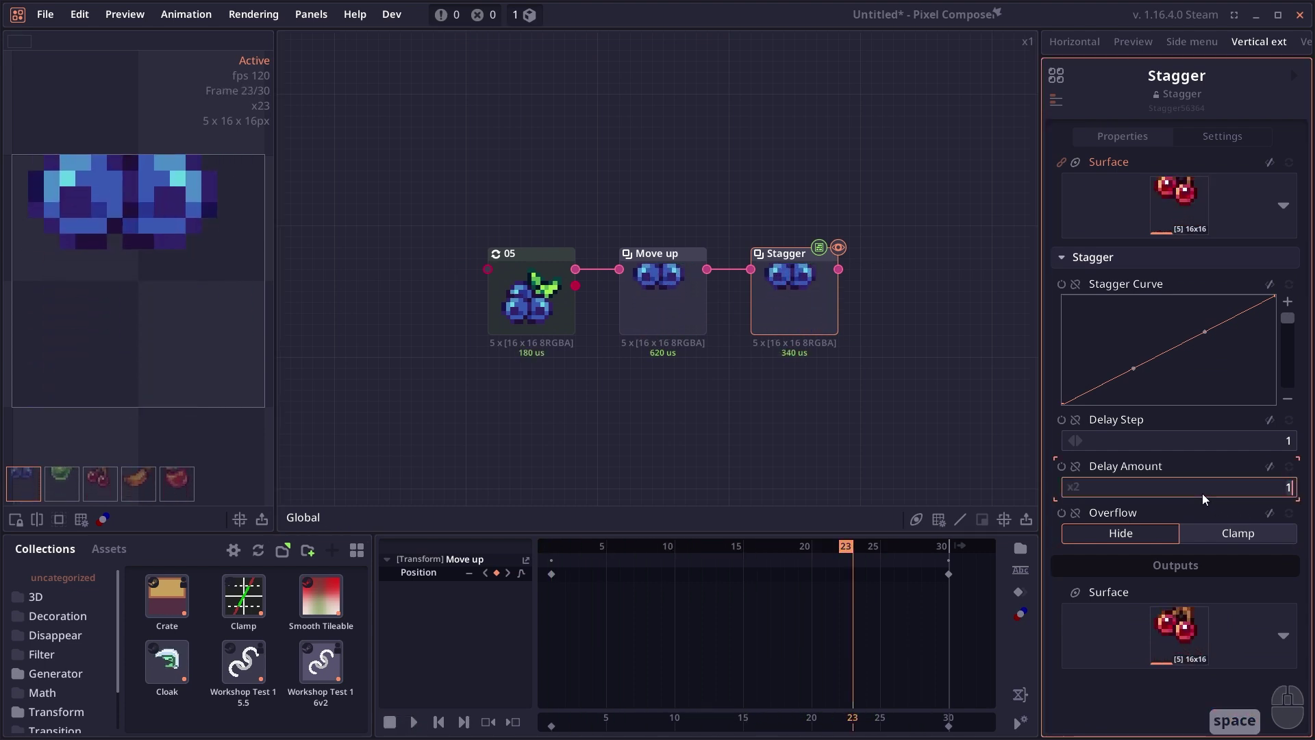
pyautogui.write('4')
pyautogui.press('Return')
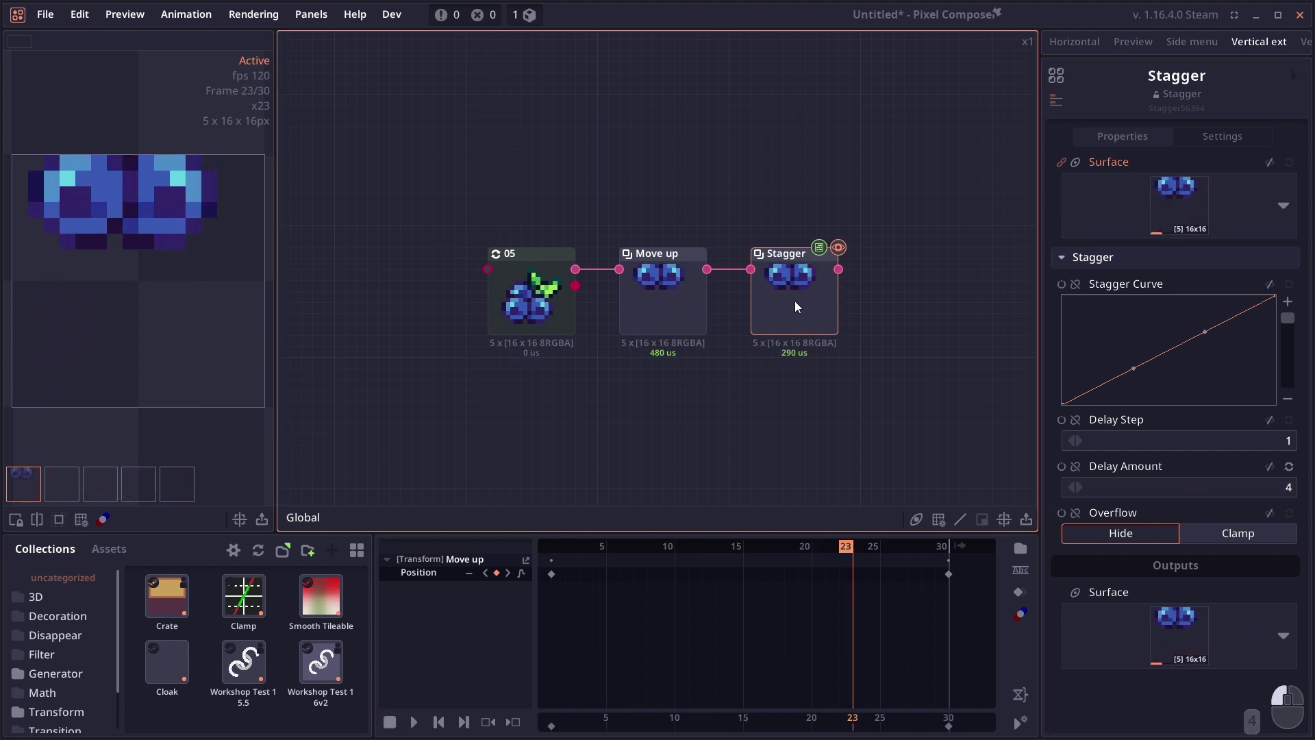
# Shift the Move up node's last Position keyframe to frame 15 and play the animation.
pyautogui.click(663, 295)
pyautogui.press('space')
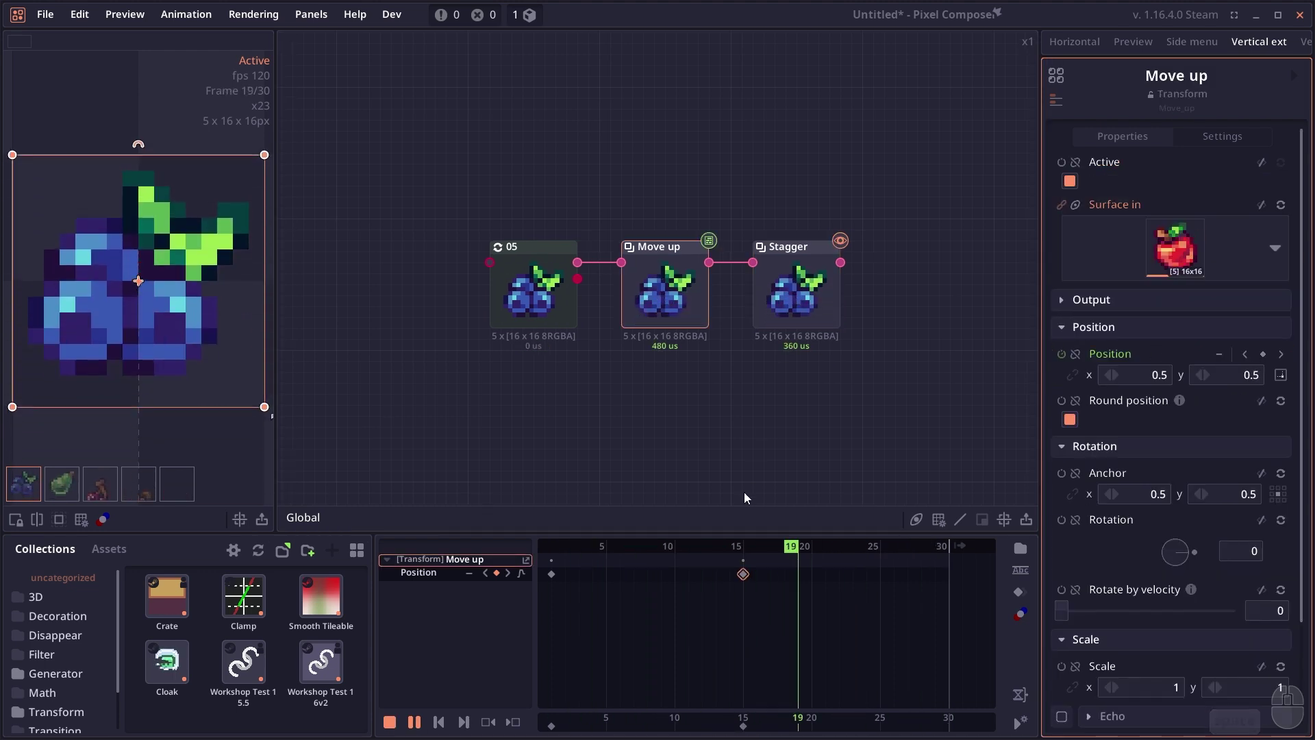
pyautogui.press('space')
# Set the Stagger node's Delay Amount to 3 and play the animation.
pyautogui.click(802, 327)
pyautogui.click(1213, 482)
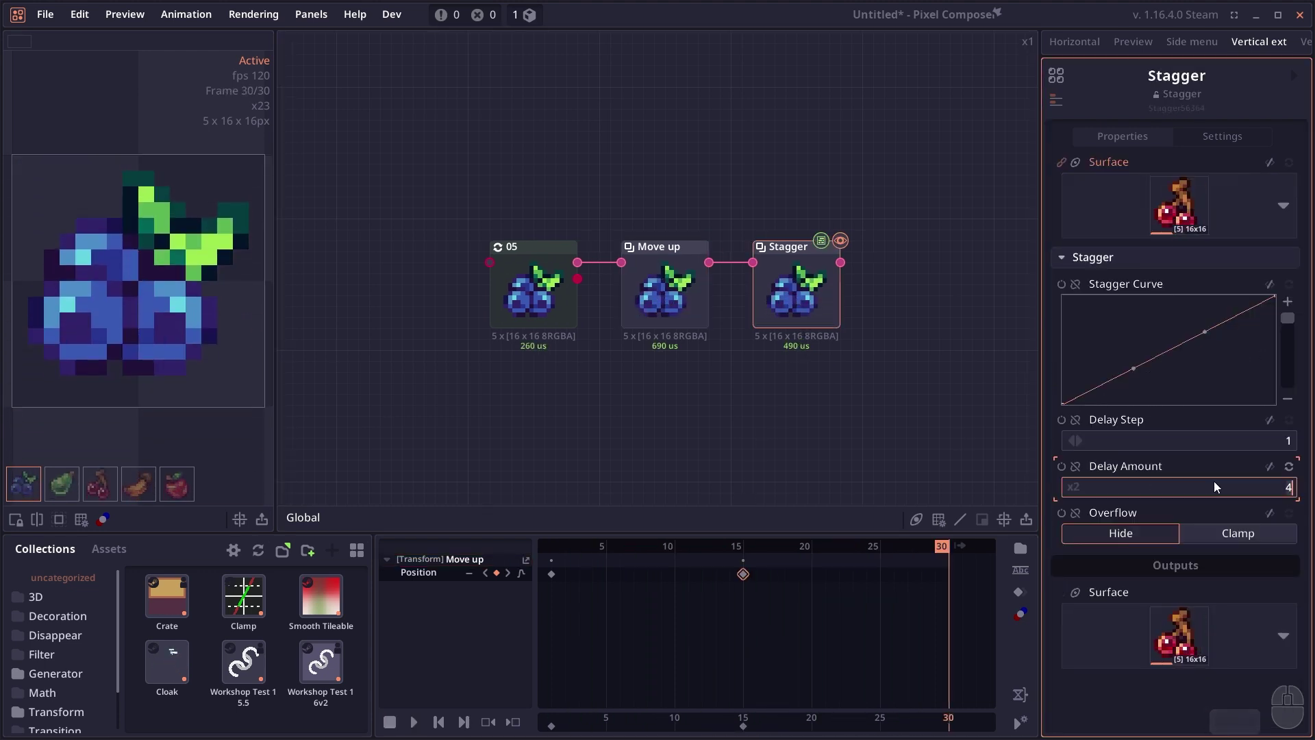
pyautogui.write('3')
pyautogui.press('Return')
pyautogui.press('space')
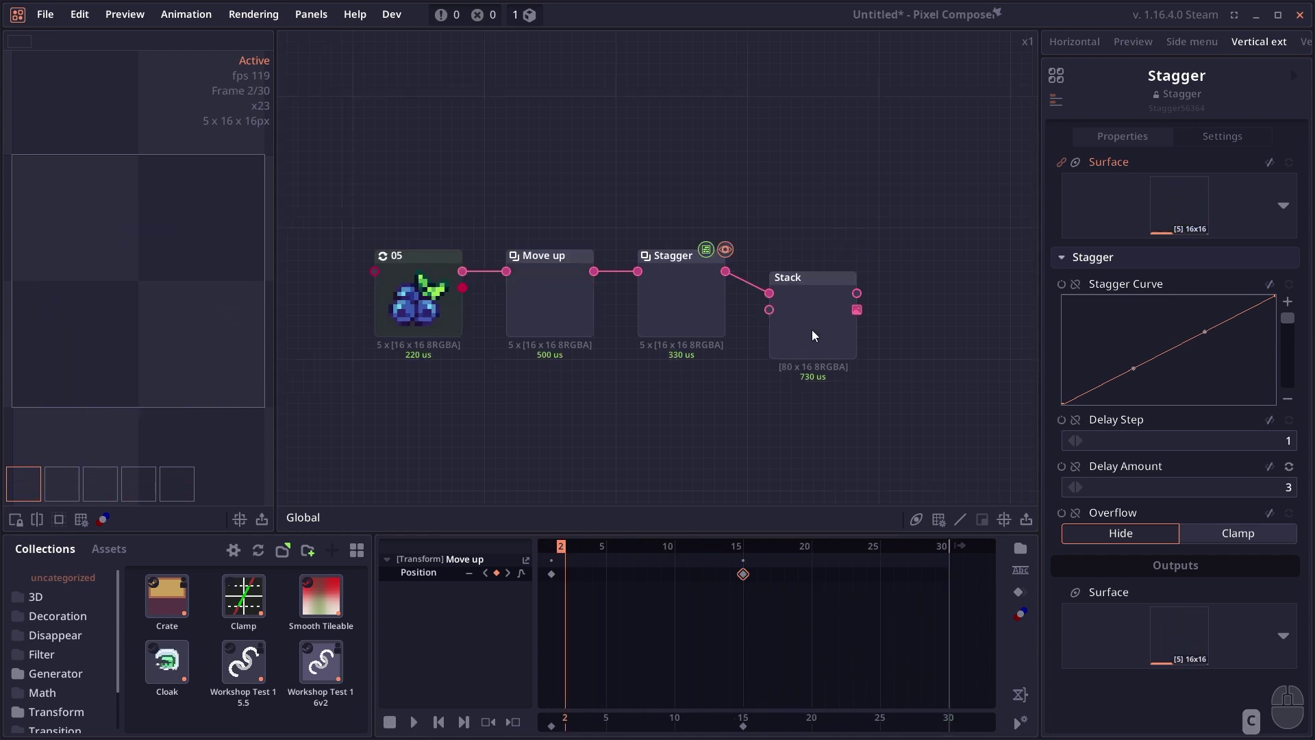
# Align the Stack node with the Stagger node and preview its output during playback.
pyautogui.moveTo(812, 330); pyautogui.dragTo(811, 311)
pyautogui.press('space')
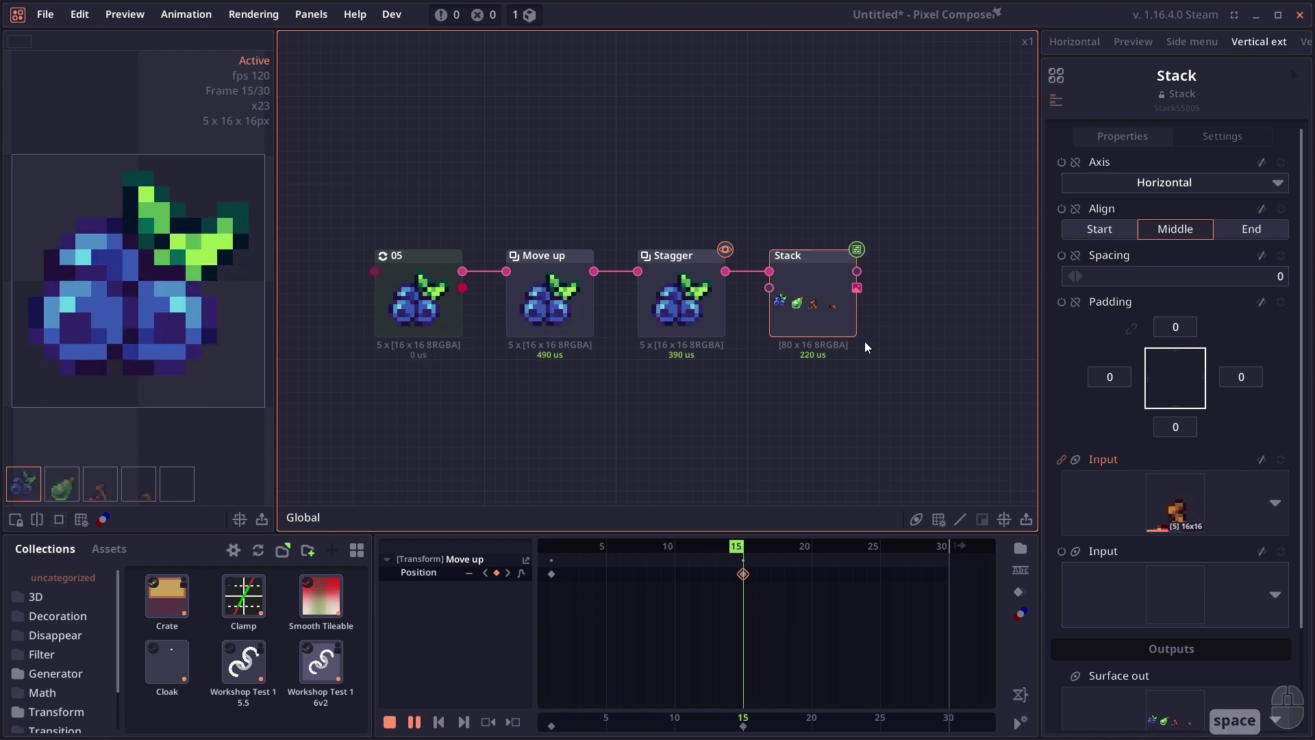
pyautogui.click(824, 326)
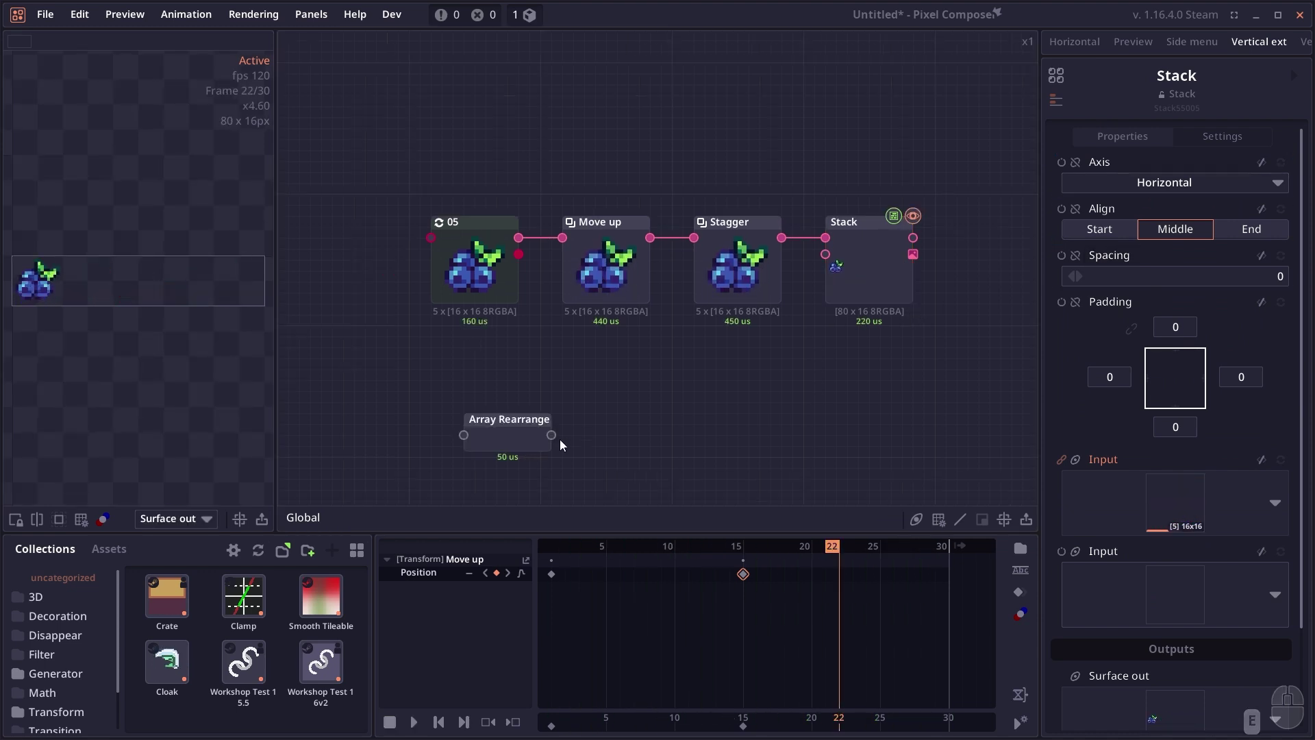
# Connect the 05 node's output to an Array Rearrange node, preview it and swap the first and fourth images.
pyautogui.moveTo(548, 444); pyautogui.dragTo(639, 372)
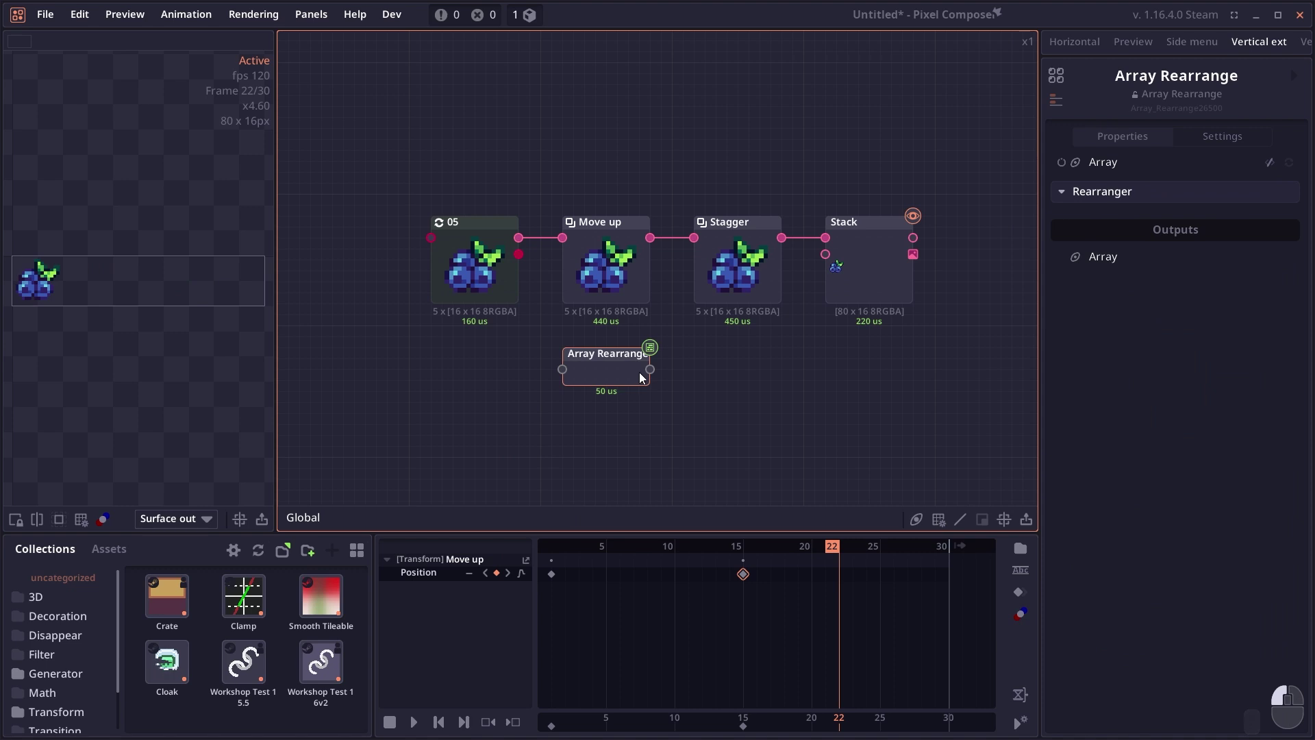
pyautogui.moveTo(519, 238); pyautogui.dragTo(563, 357)
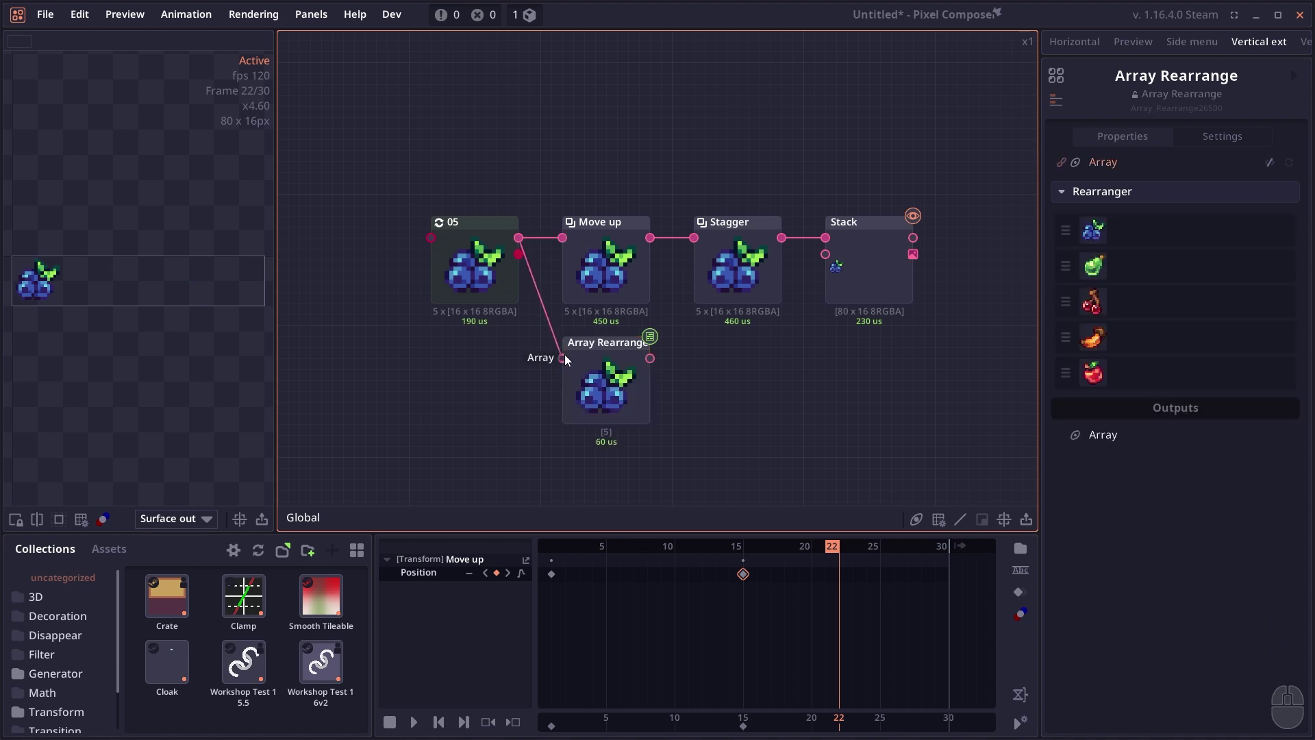
pyautogui.click(644, 380)
pyautogui.moveTo(1066, 230)
pyautogui.mouseDown()
pyautogui.moveTo(1063, 335)
pyautogui.moveTo(1065, 231)
pyautogui.mouseUp()
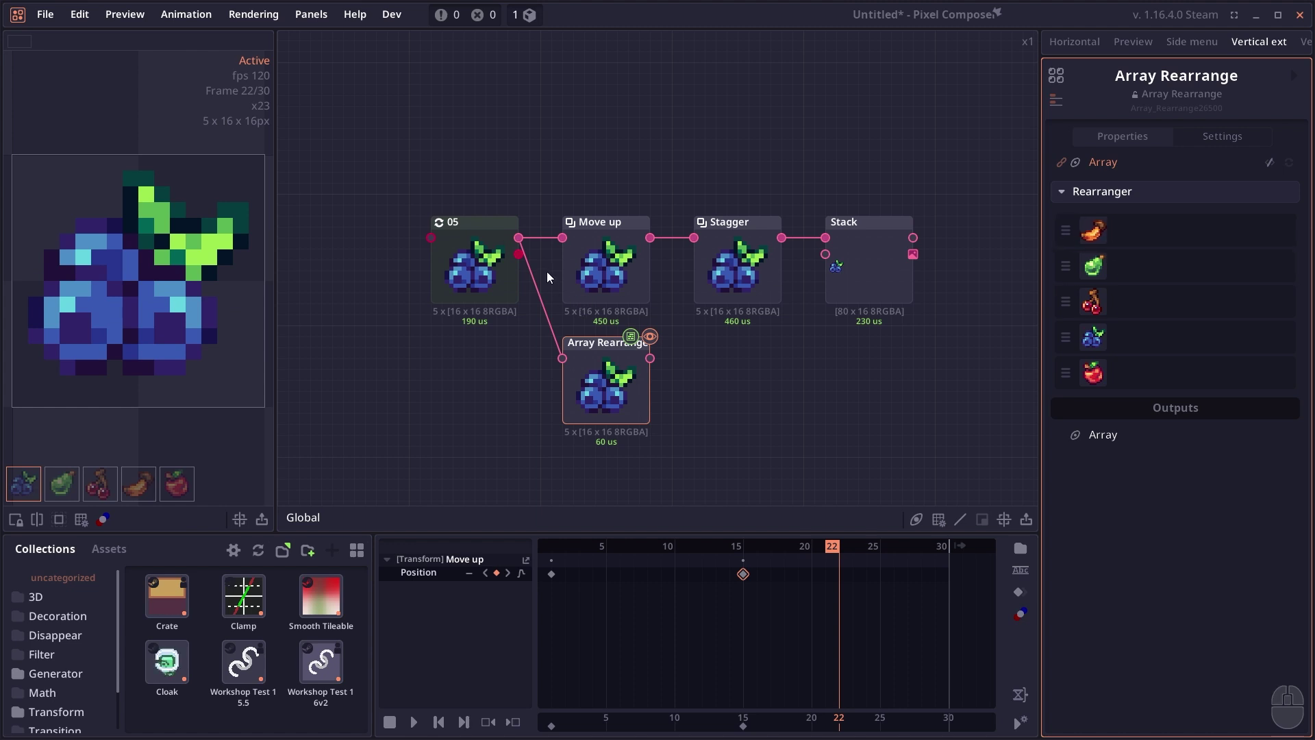
# Place a Delay node after Move up and preview its output.
pyautogui.moveTo(742, 441); pyautogui.dragTo(718, 415)
pyautogui.click(728, 429)
pyautogui.moveTo(741, 336); pyautogui.dragTo(704, 342)
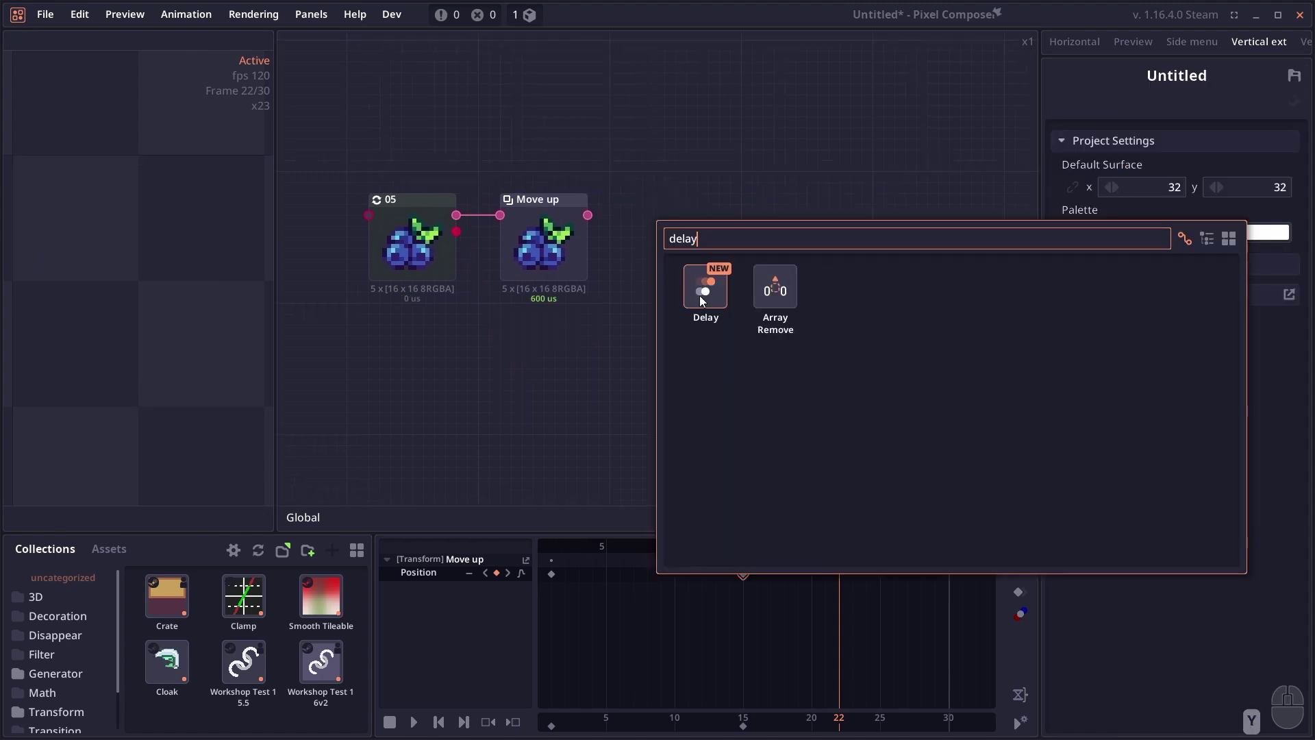
pyautogui.click(700, 295)
pyautogui.moveTo(694, 265); pyautogui.dragTo(838, 319)
pyautogui.doubleClick(672, 244)
# Set the Delay node's Frames to 5 and play the animation.
pyautogui.click(1206, 304)
pyautogui.write('5')
pyautogui.press('Return')
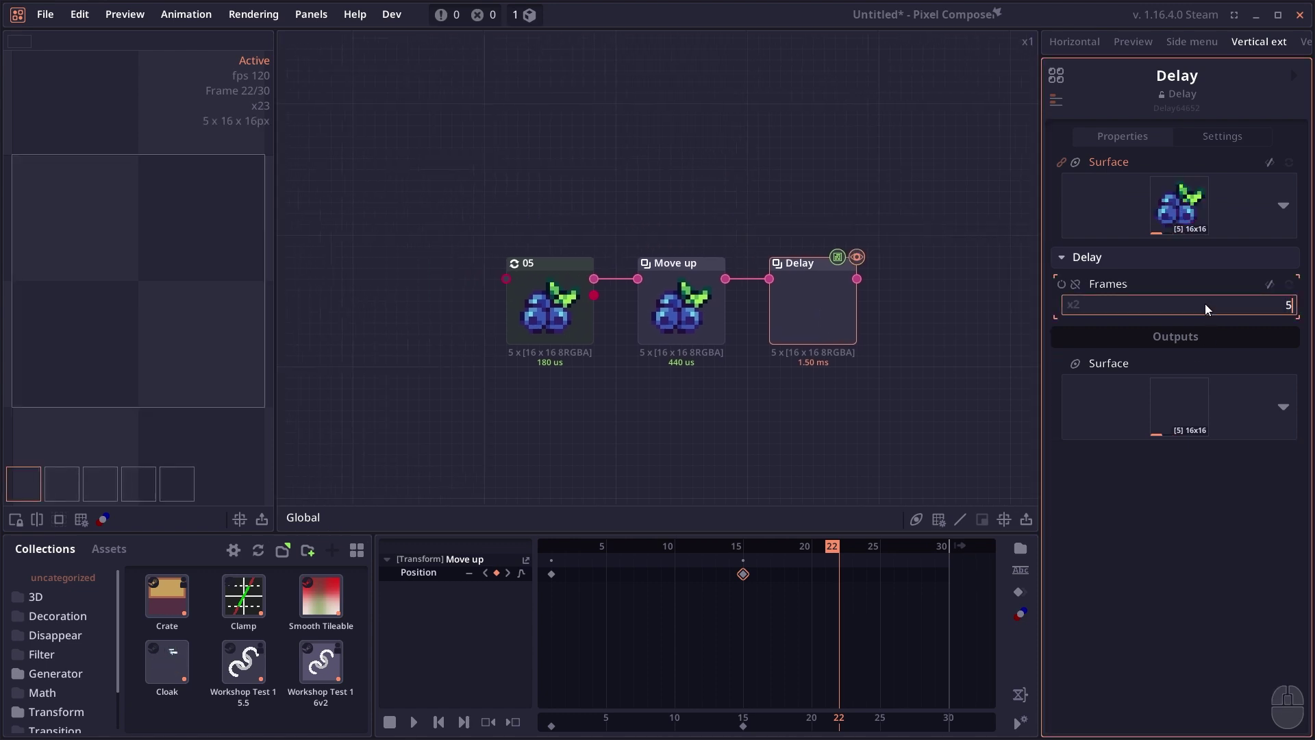
pyautogui.press('space')
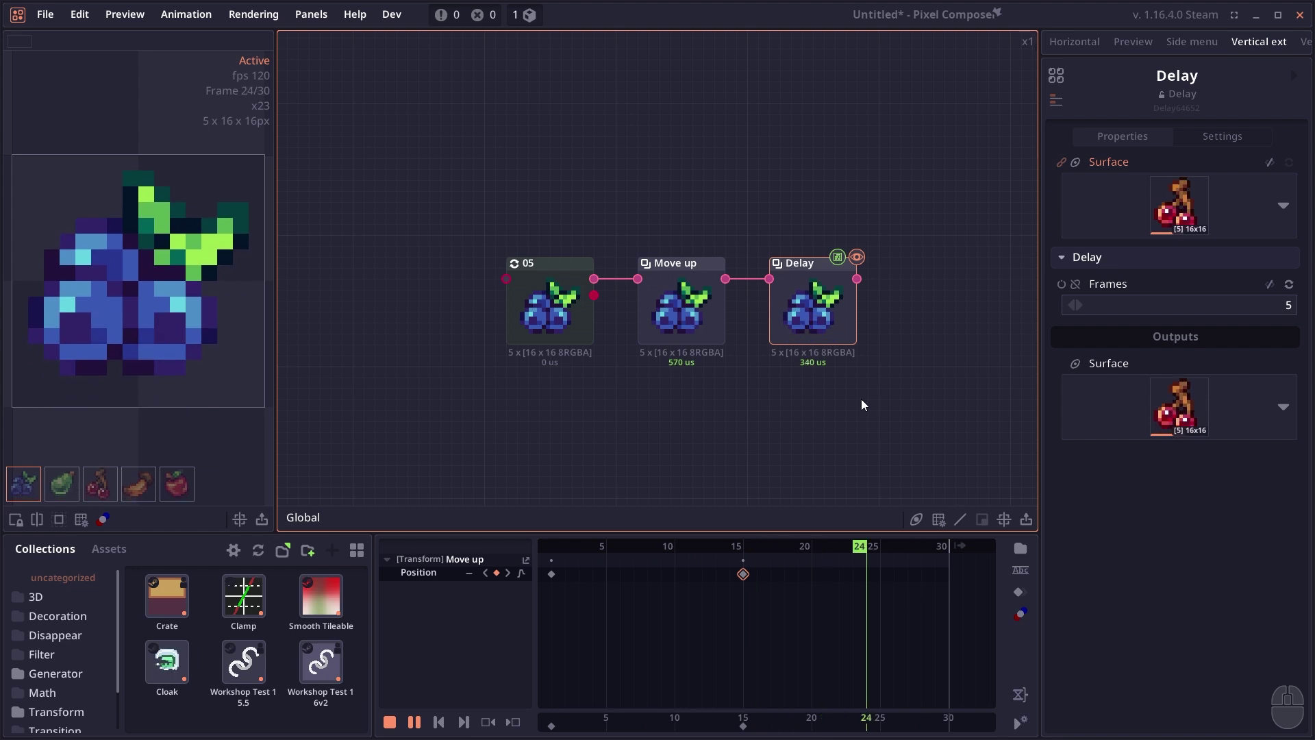
pyautogui.press('space')
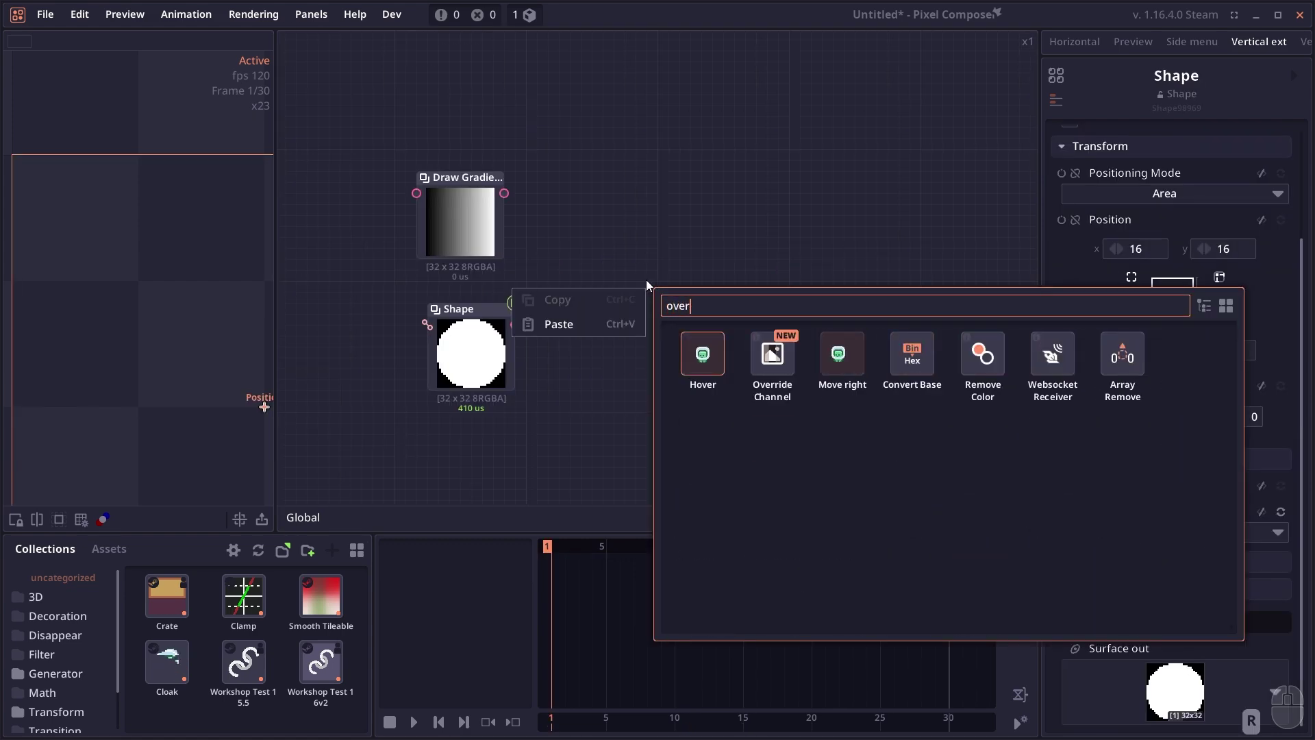
# Add an Override Channel node beside the two source nodes and align Shape beneath Draw Gradient.
pyautogui.write('rr')
pyautogui.press('Return')
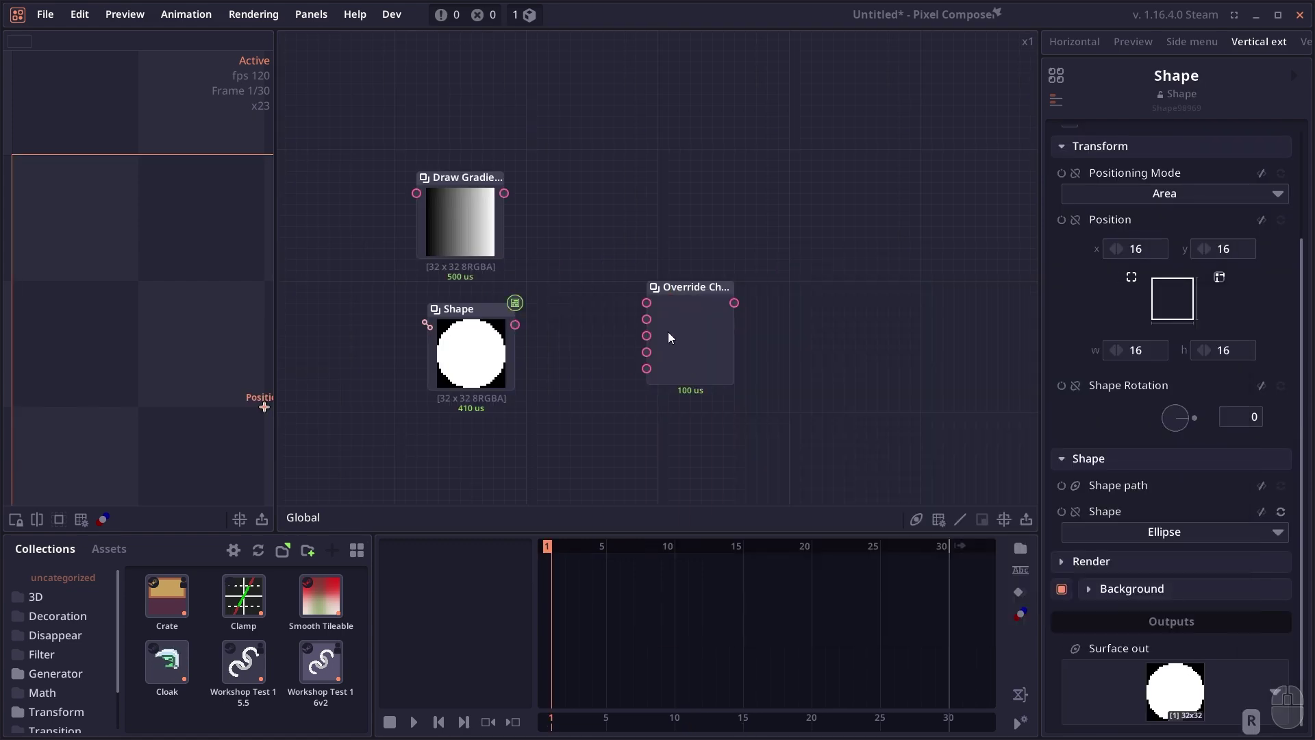
pyautogui.moveTo(669, 337); pyautogui.dragTo(652, 276)
pyautogui.click(482, 200)
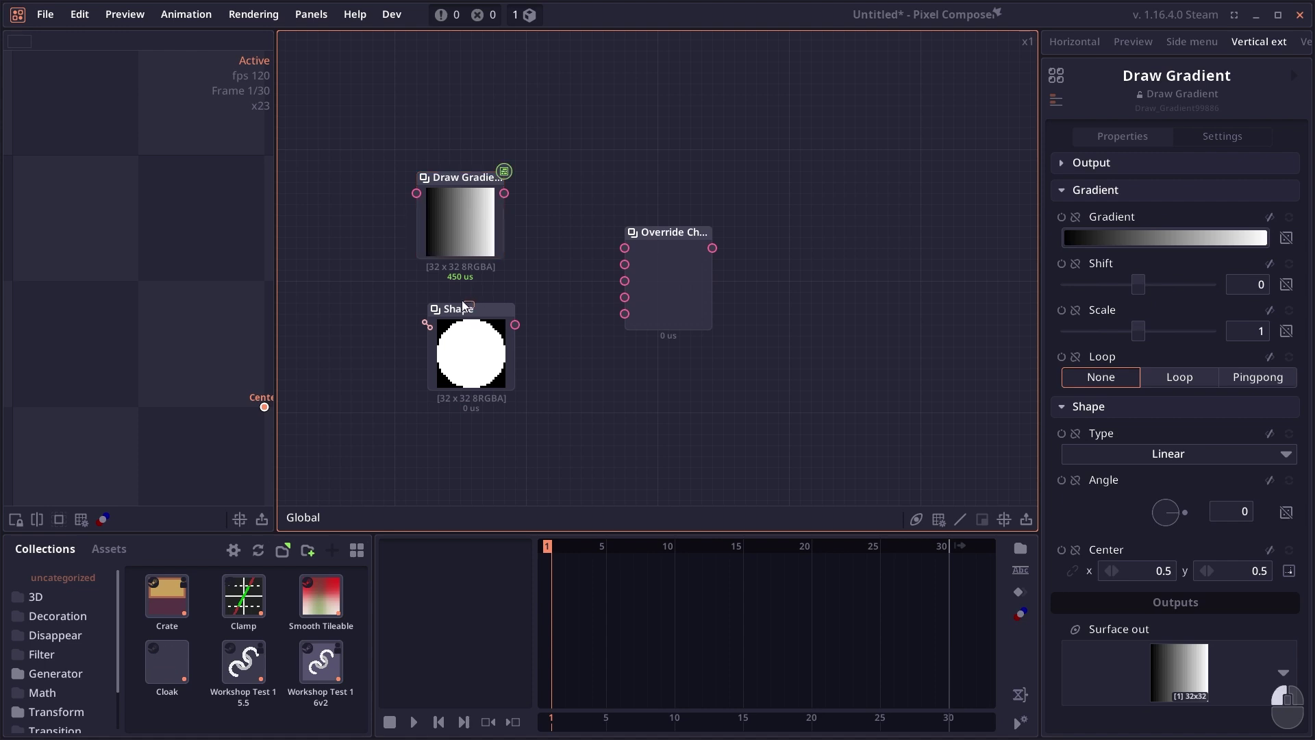
pyautogui.moveTo(463, 301); pyautogui.dragTo(461, 317)
# Connect Draw Gradient to the Override Channel node's Surface input and Shape to its Alpha input, and preview the result.
pyautogui.moveTo(645, 252); pyautogui.dragTo(623, 242)
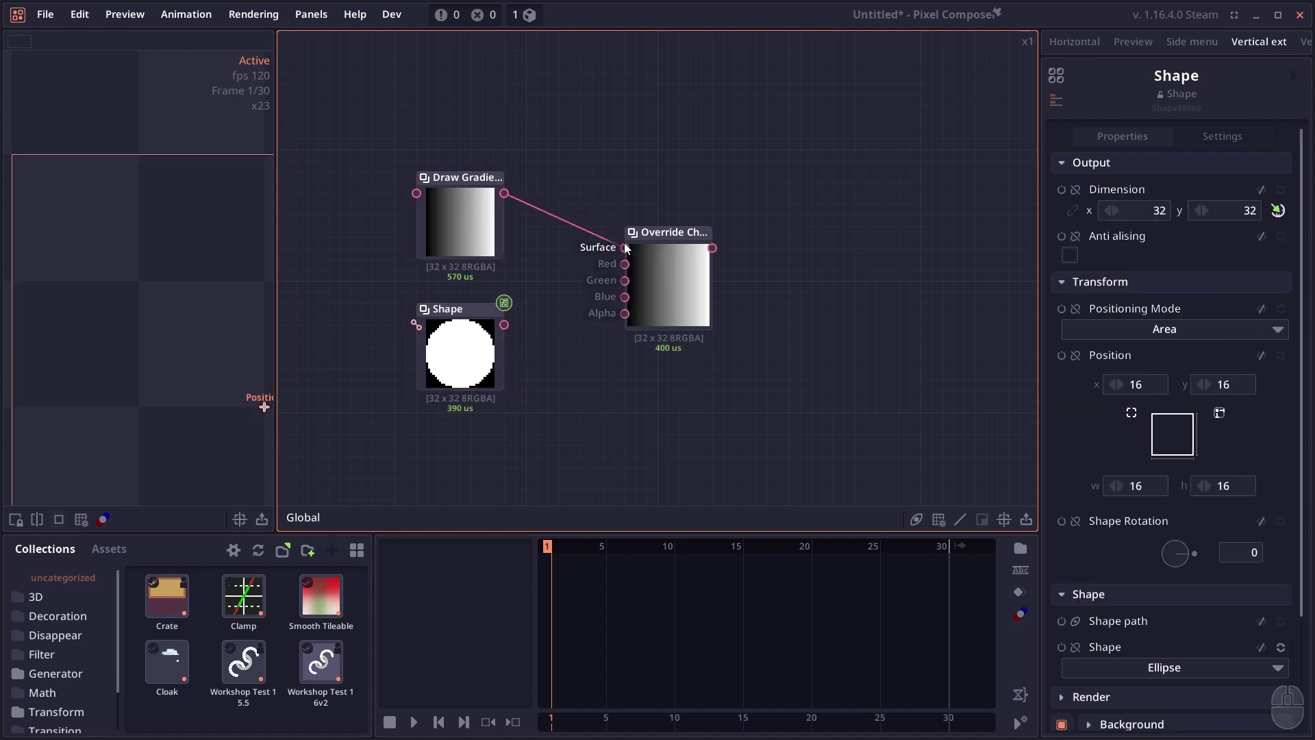
pyautogui.moveTo(599, 315); pyautogui.dragTo(626, 312)
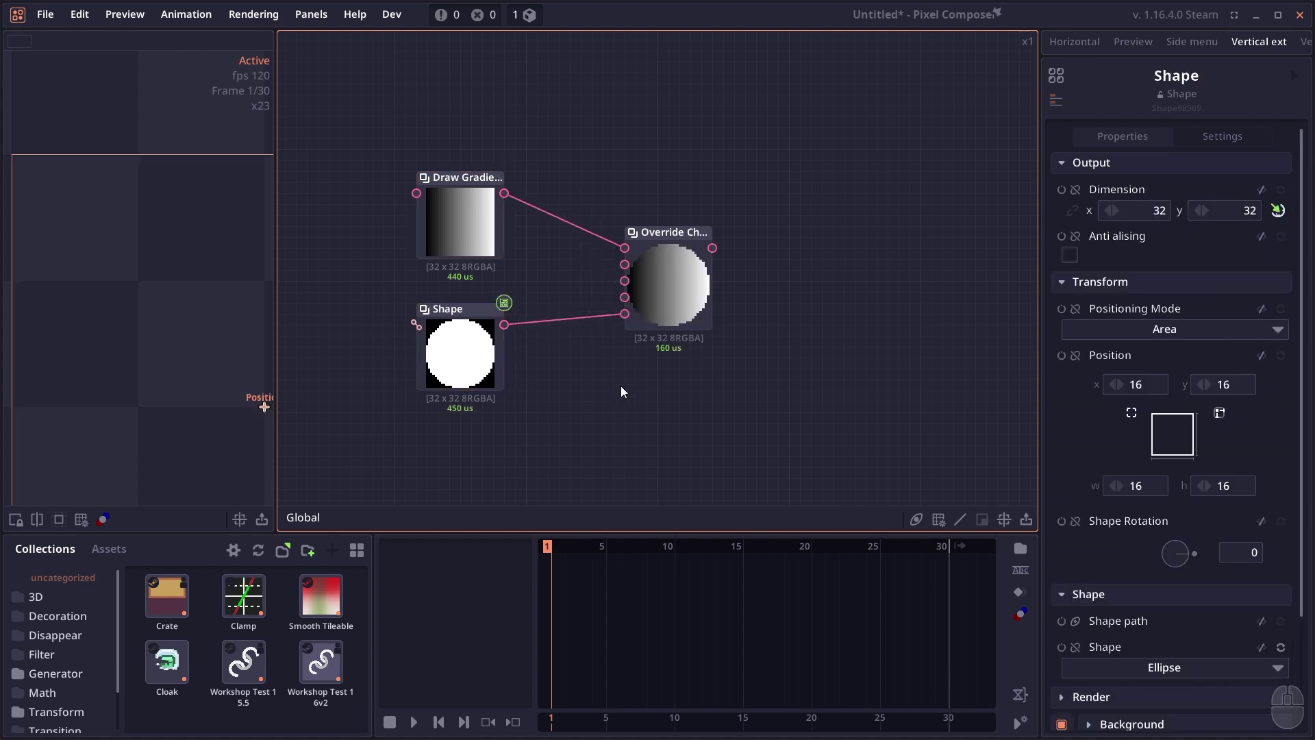
pyautogui.click(662, 307)
# Flatten the Shape node's ellipse to about 14 by 8 and try linking its output to the Override Channel's Blue input.
pyautogui.click(471, 374)
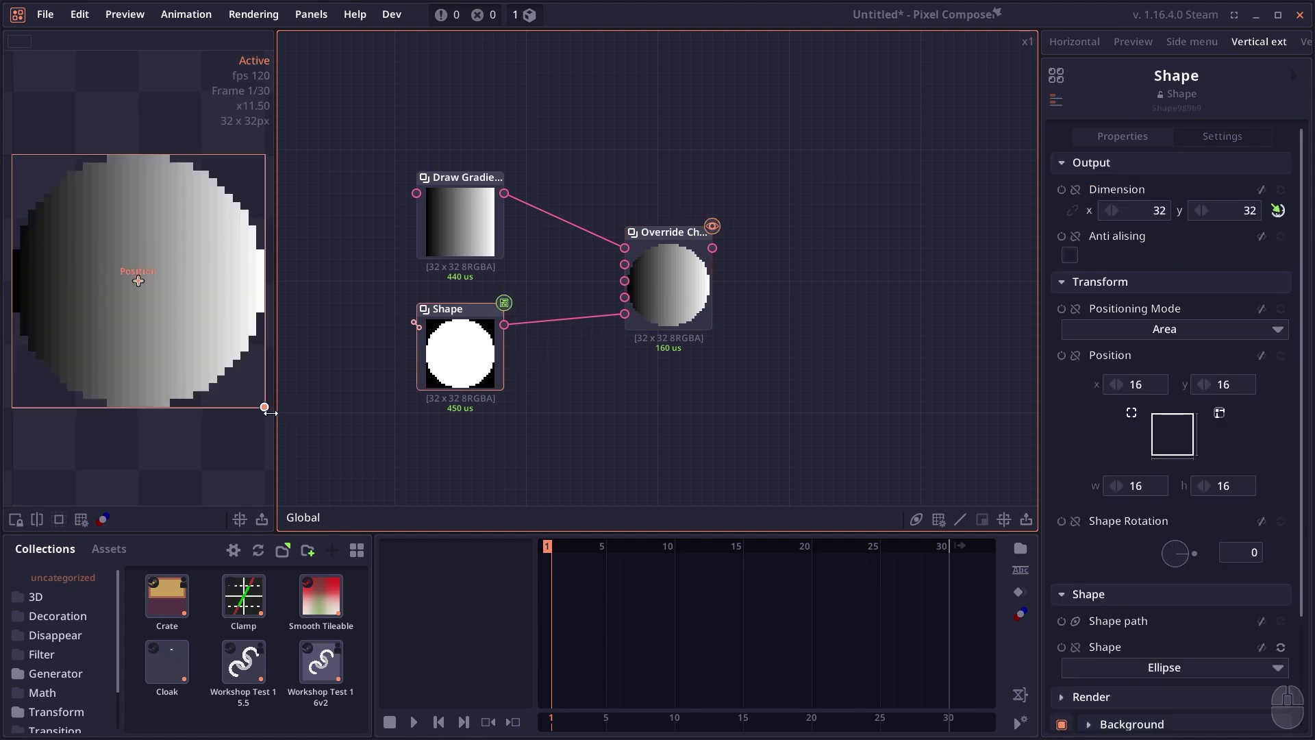
pyautogui.moveTo(266, 408); pyautogui.dragTo(221, 302)
pyautogui.moveTo(504, 325); pyautogui.dragTo(624, 293)
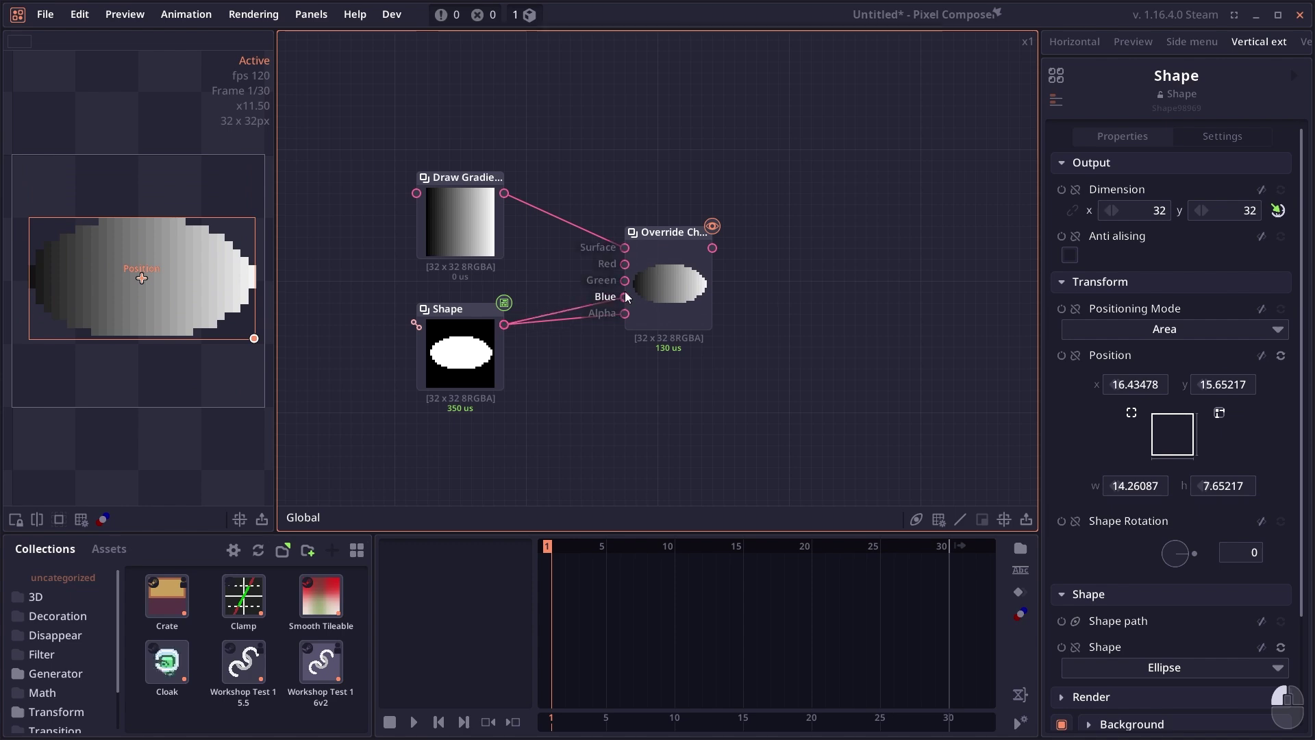
pyautogui.moveTo(625, 293); pyautogui.dragTo(624, 297)
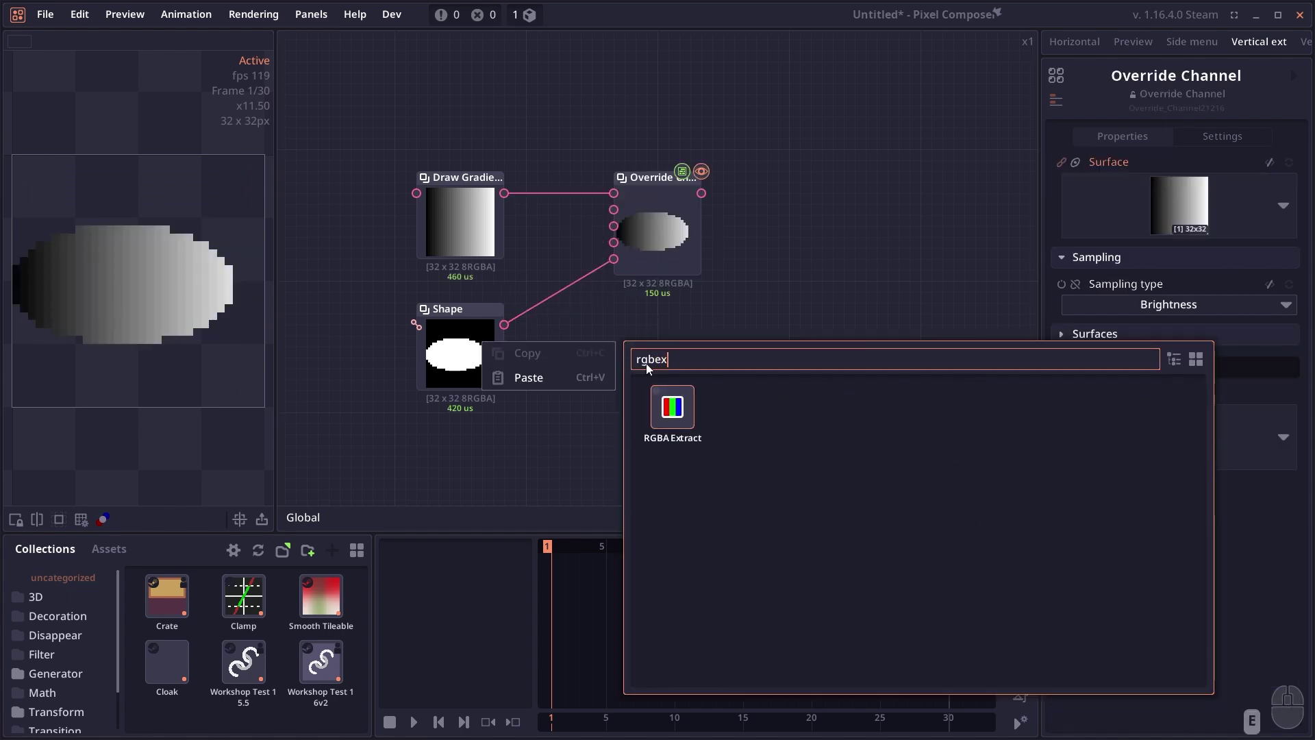
# Place an RGBA Extract node beside Shape and add an RGBA Combine node to the graph.
pyautogui.click(670, 402)
pyautogui.rightClick(796, 335)
pyautogui.write('rgbc')
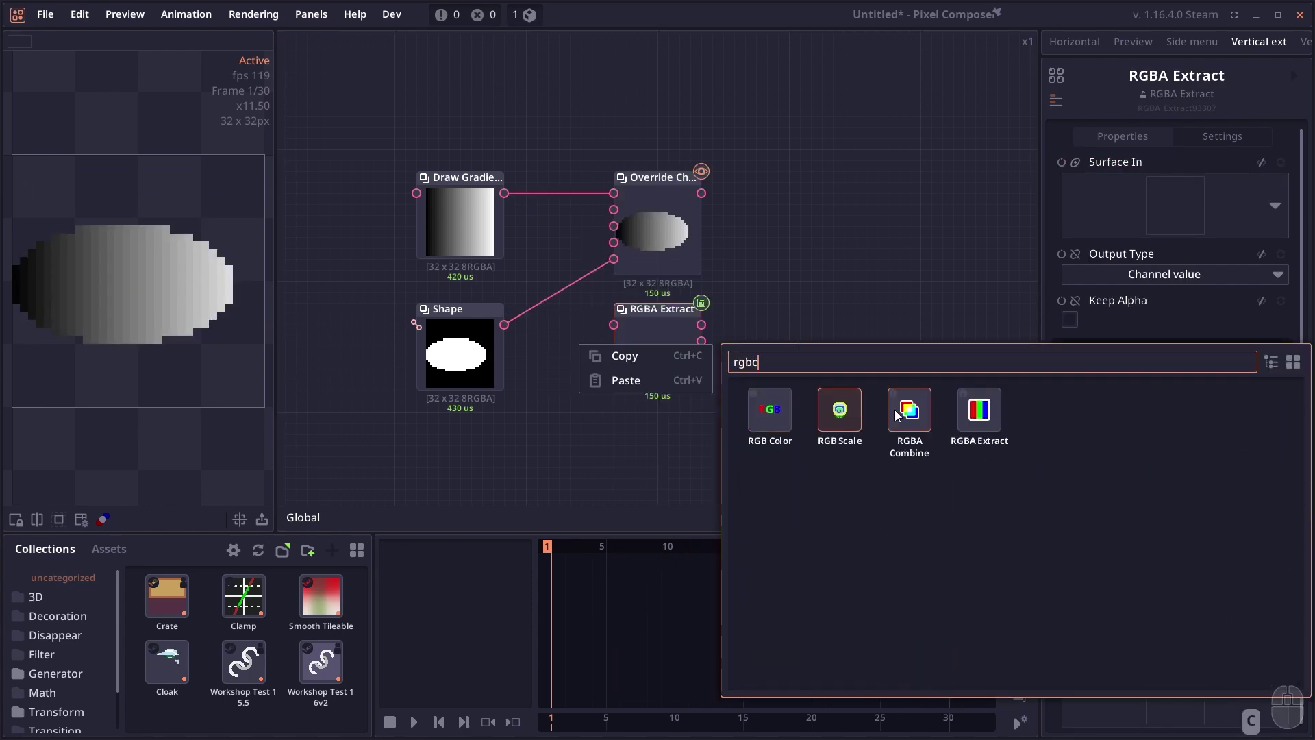
pyautogui.click(898, 411)
# Feed Draw Gradient into RGBA Extract, link its red, green and blue outputs to RGB Combine, and connect Shape to the Alpha input.
pyautogui.moveTo(599, 319); pyautogui.dragTo(614, 324)
pyautogui.moveTo(700, 326); pyautogui.dragTo(778, 325)
pyautogui.moveTo(701, 341); pyautogui.dragTo(779, 341)
pyautogui.moveTo(702, 357); pyautogui.dragTo(759, 361)
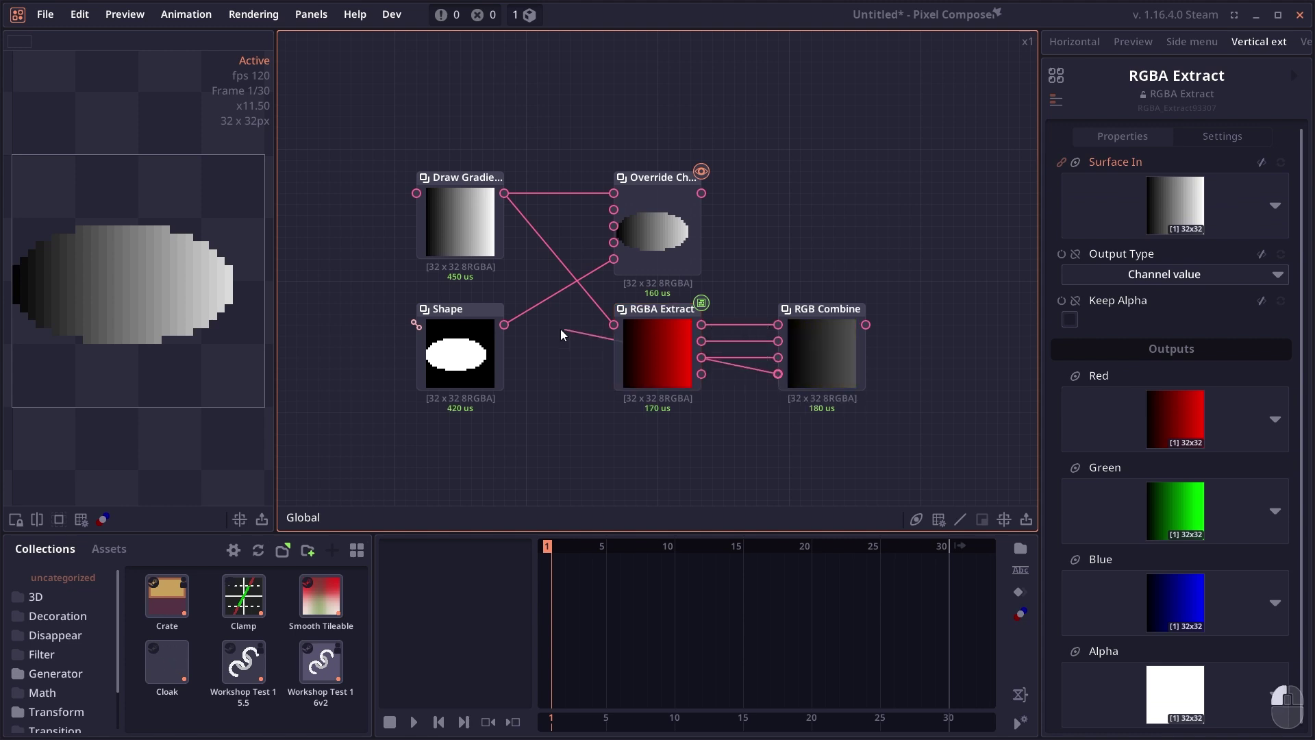
pyautogui.moveTo(561, 329); pyautogui.dragTo(501, 326)
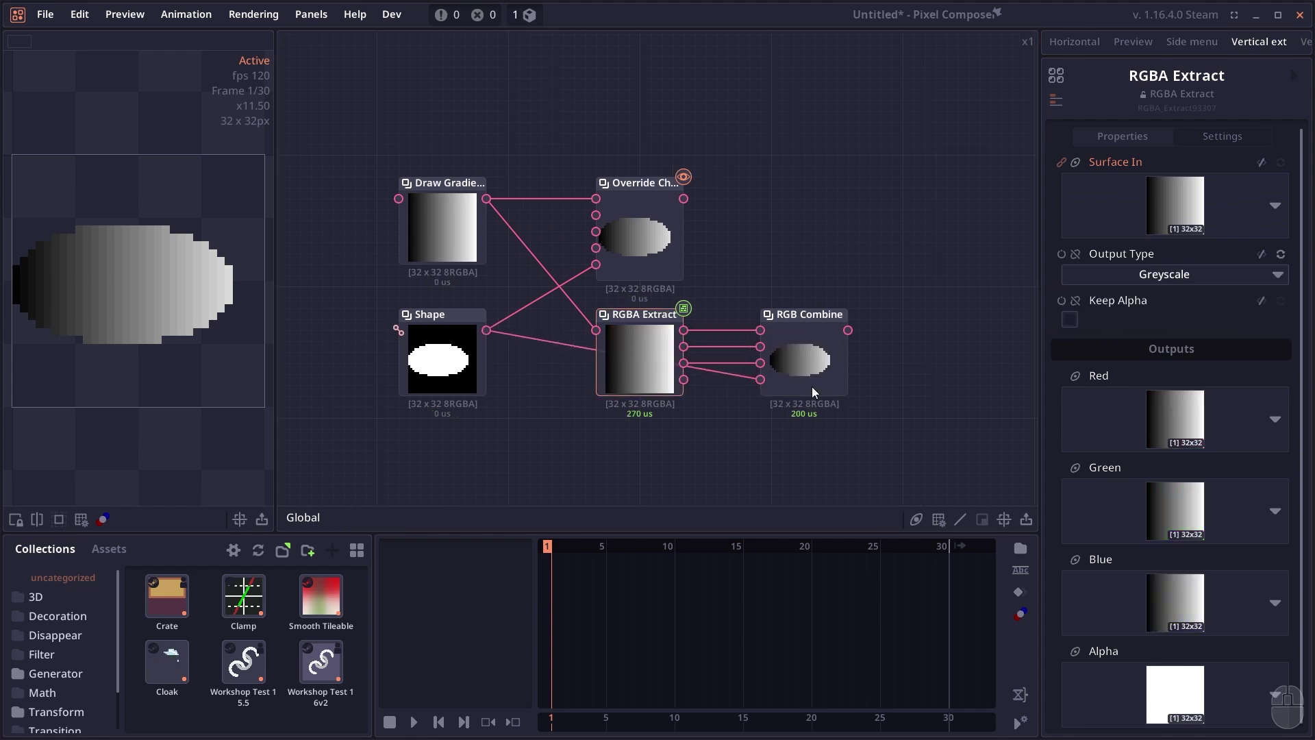
# Set RGB Combine's Sampling type to Brightness and play the animation.
pyautogui.click(814, 374)
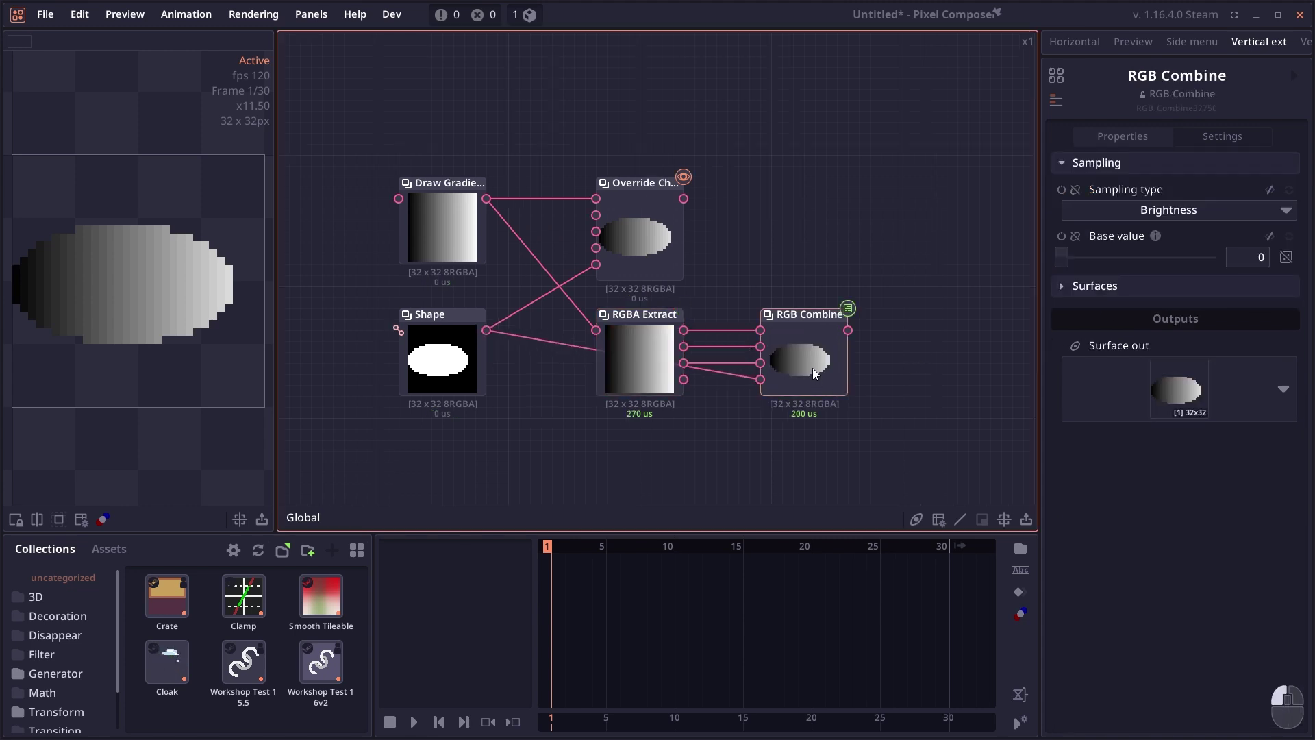
pyautogui.click(1173, 203)
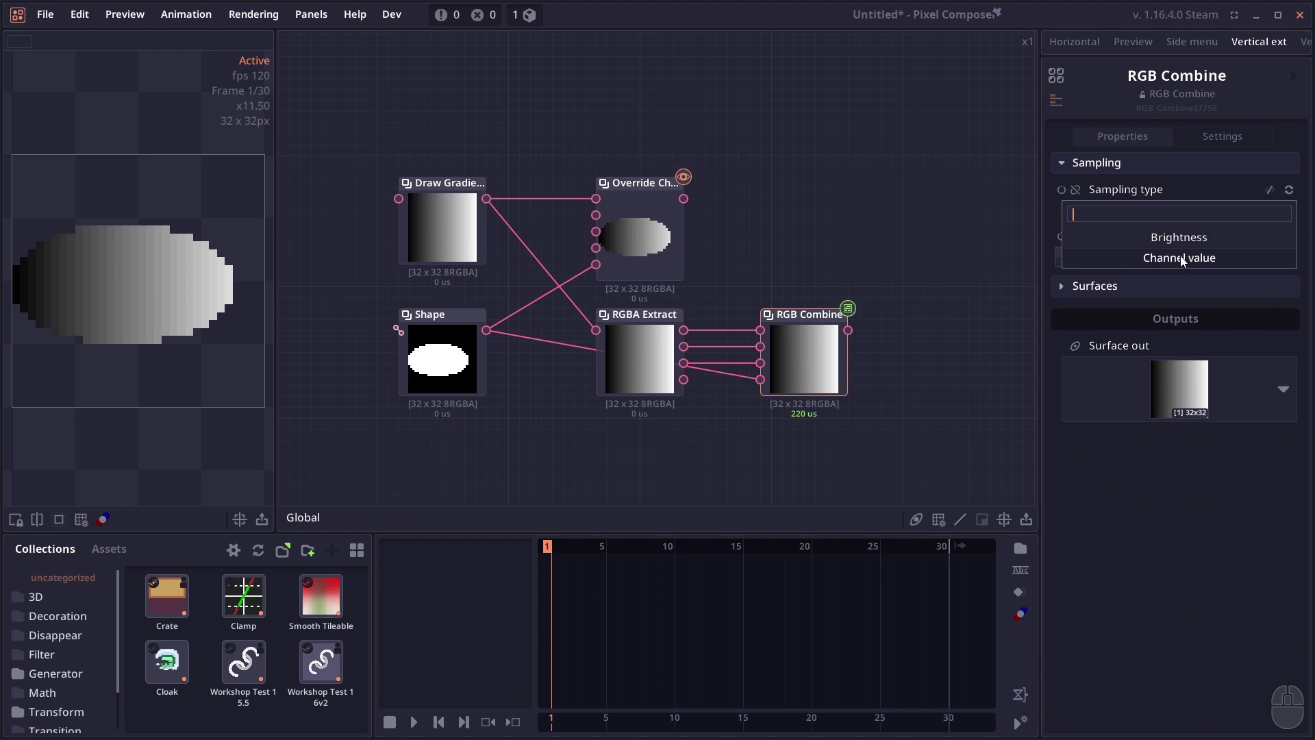
pyautogui.click(1181, 236)
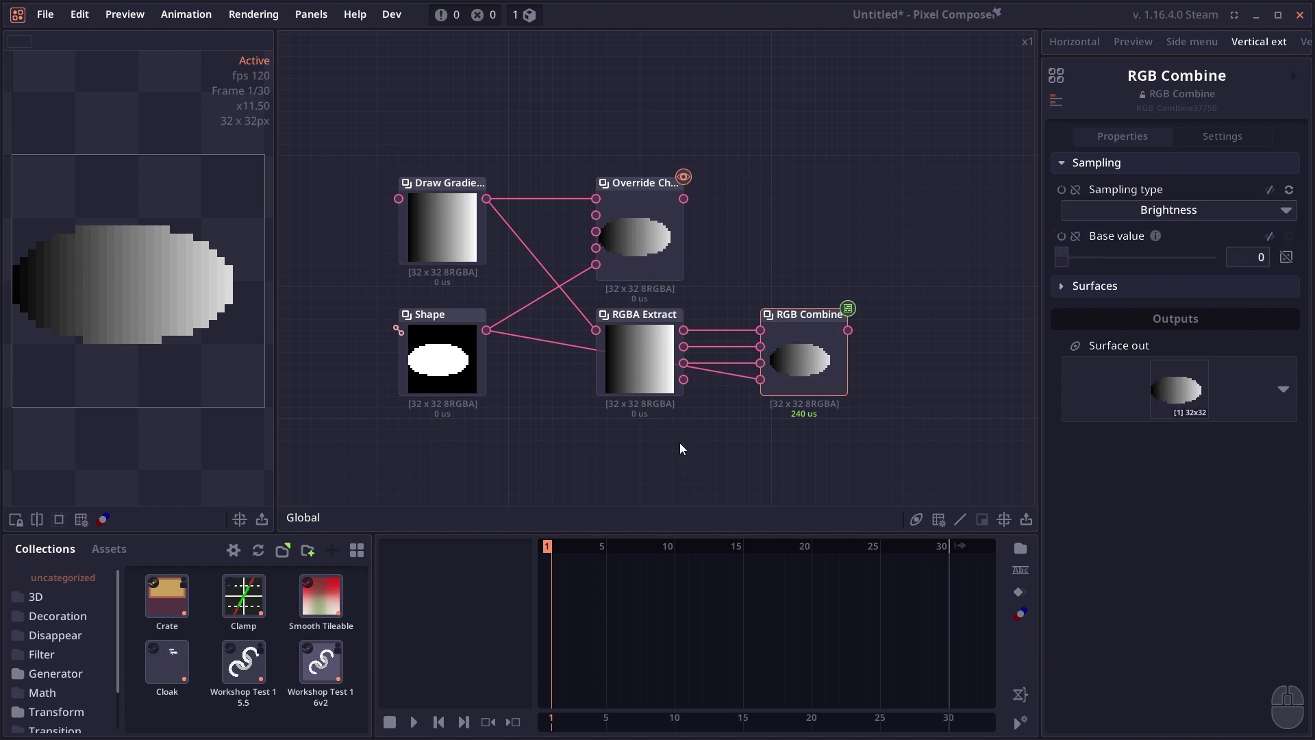
pyautogui.click(796, 431)
pyautogui.press('space')
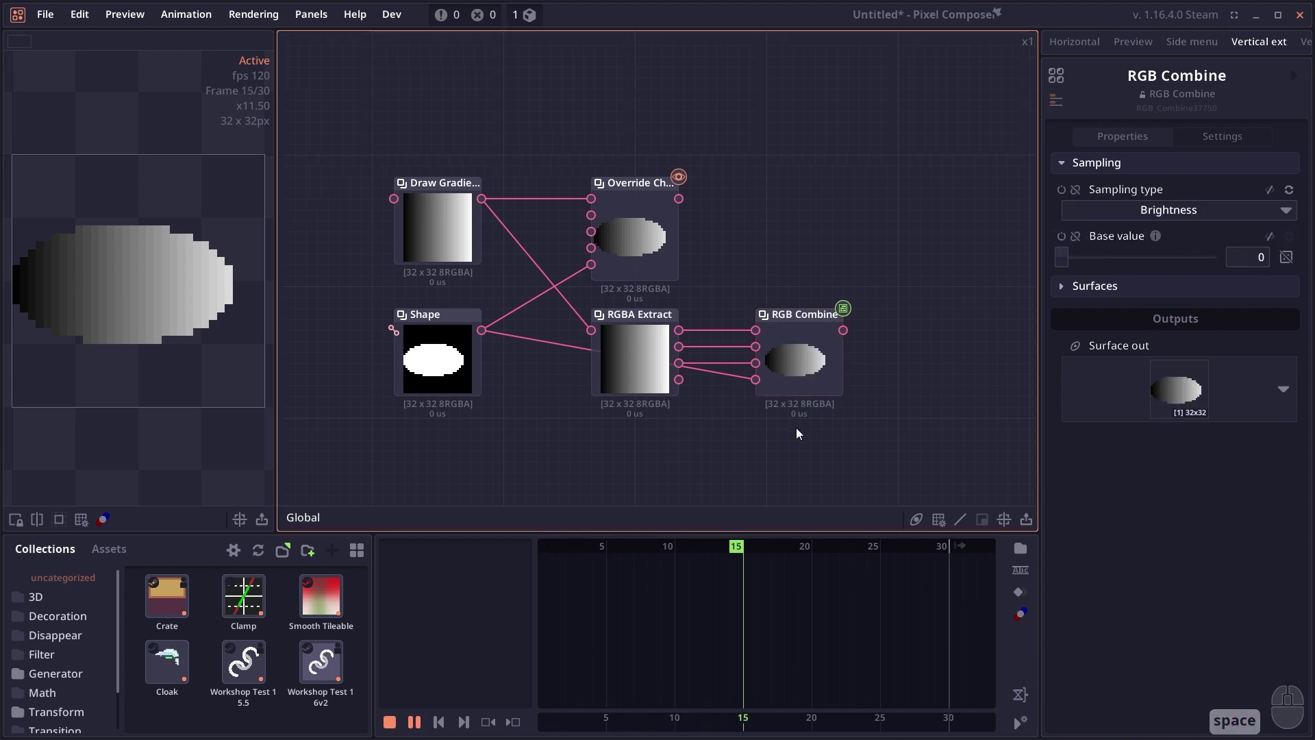
# Create a new project and add a Diffuse node in the upper part of the empty graph.
pyautogui.hotkey('ctrl', 'n')
pyautogui.rightClick(586, 299)
pyautogui.write('diffu')
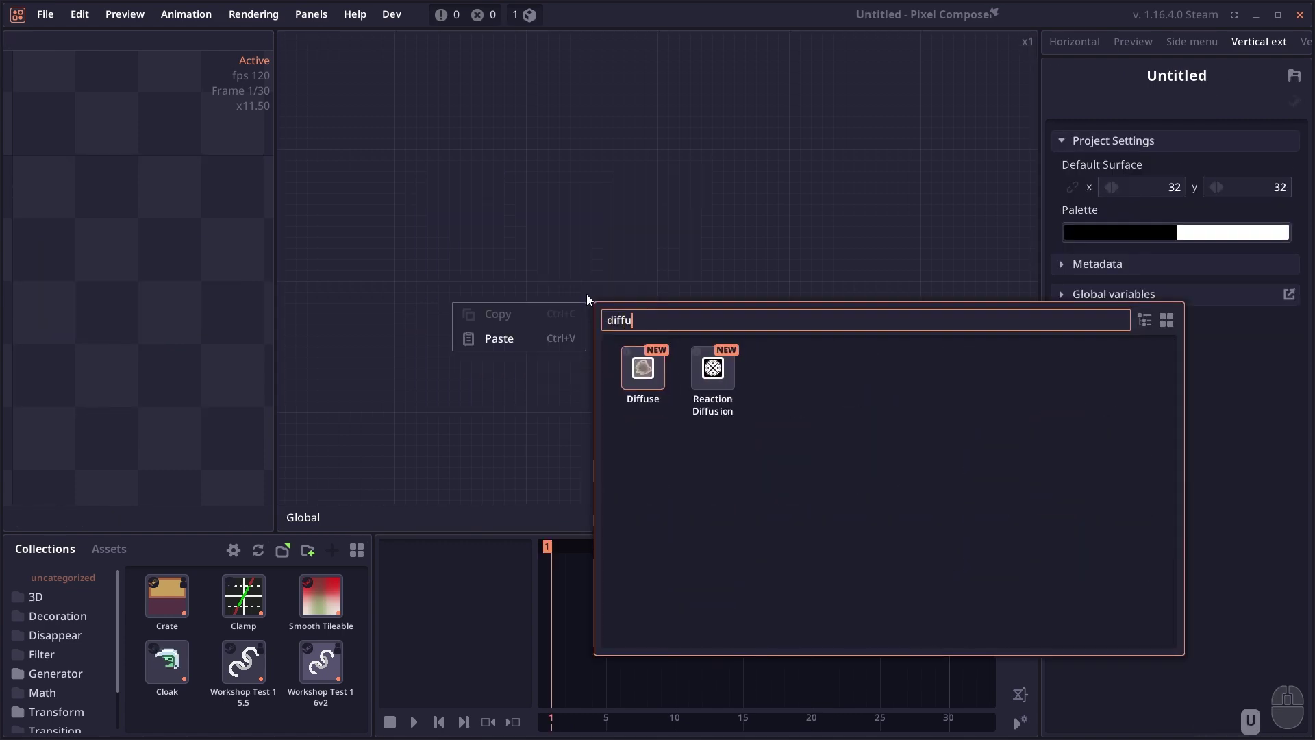
pyautogui.click(643, 370)
pyautogui.moveTo(643, 376); pyautogui.dragTo(705, 203)
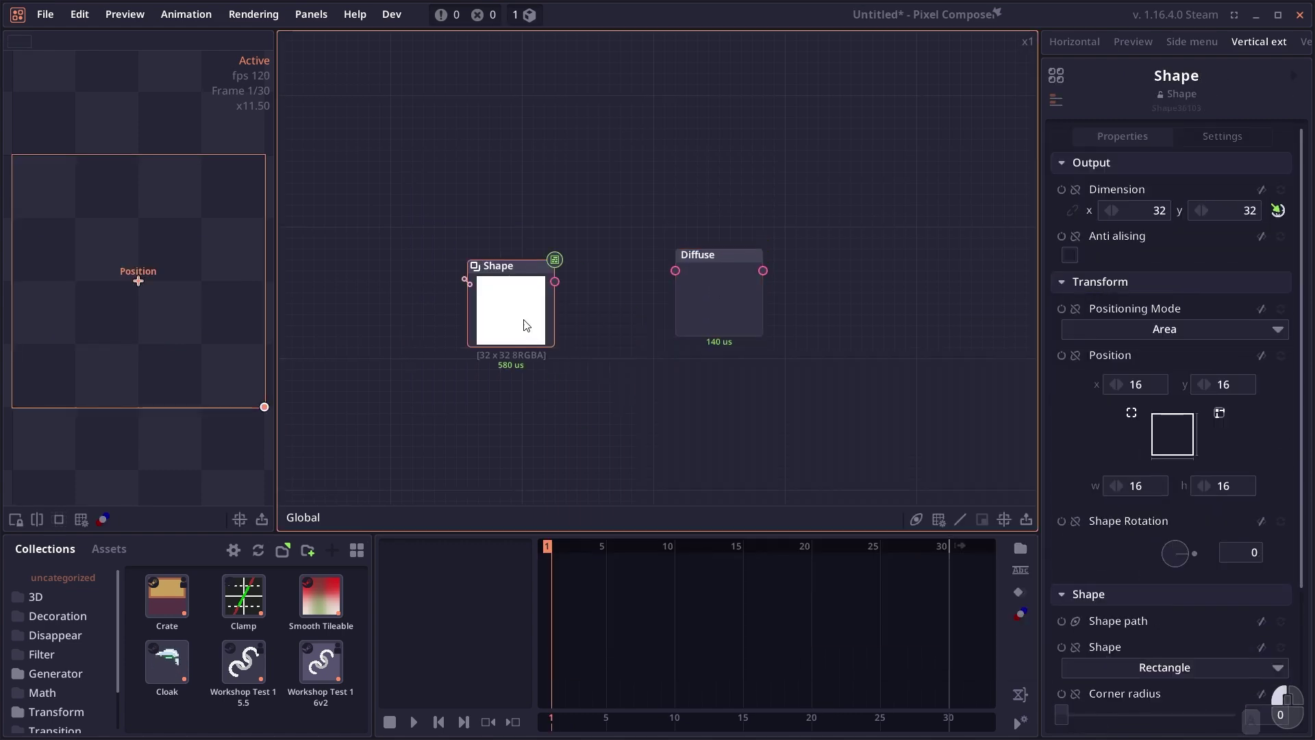
# Connect an ellipse Shape node to the Diffuse node's Density field and play the simulation.
pyautogui.click(1165, 536)
pyautogui.click(1164, 561)
pyautogui.moveTo(511, 271); pyautogui.dragTo(675, 270)
pyautogui.press('space')
pyautogui.rightClick(682, 279)
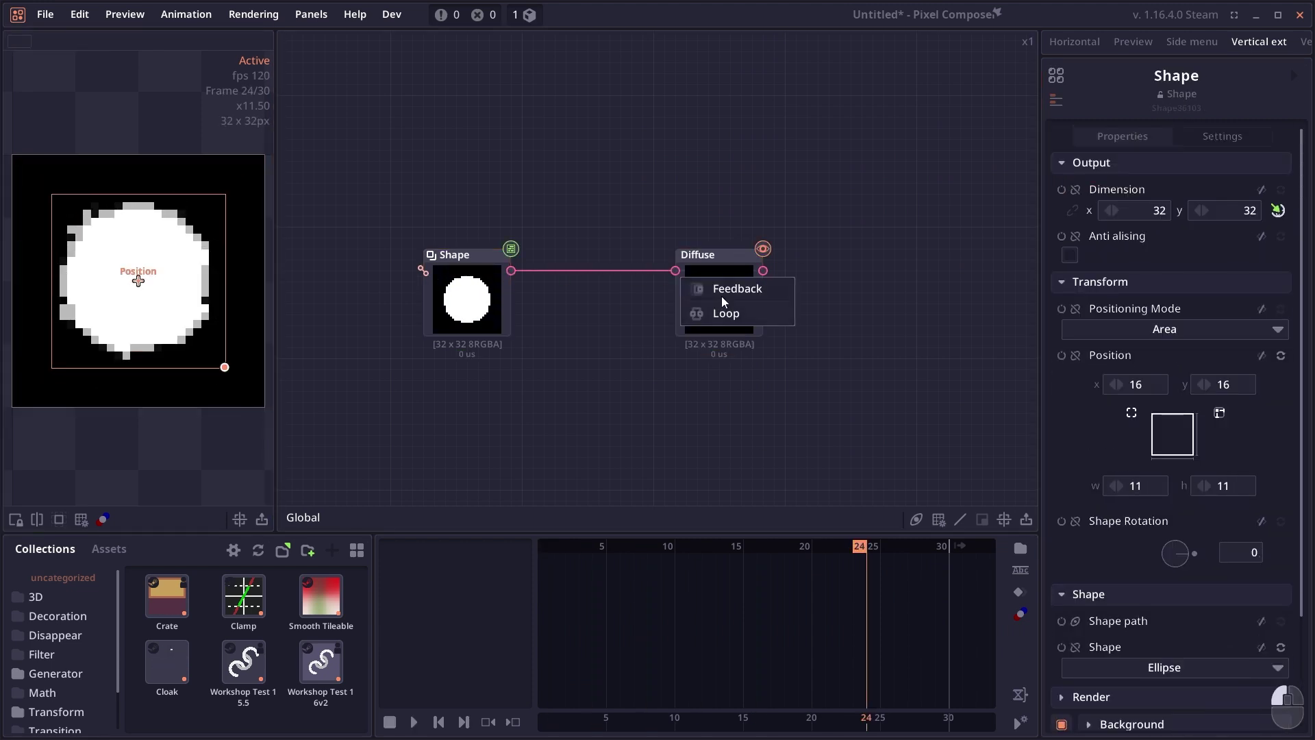
pyautogui.click(721, 297)
pyautogui.press('space')
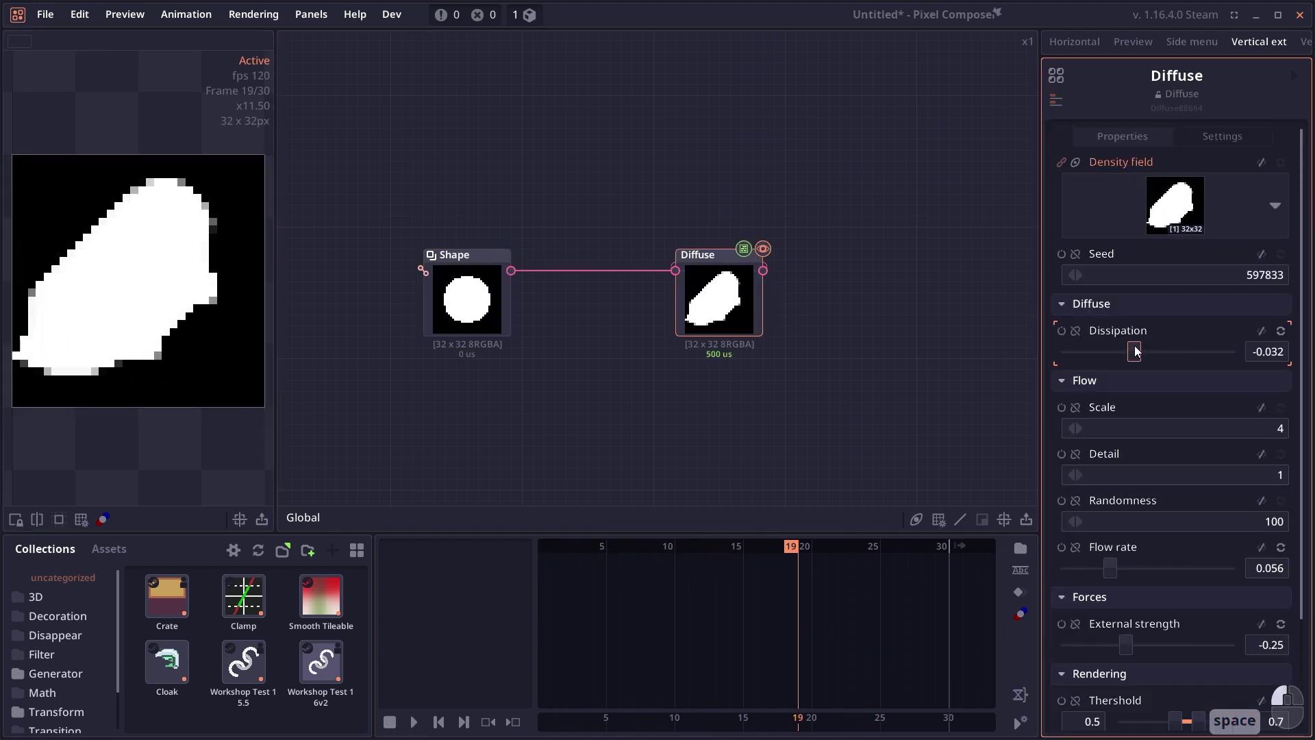
# Set Diffuse's Dissipation to 0.2 and External strength to about -0.19, replaying the simulation.
pyautogui.moveTo(1134, 350); pyautogui.dragTo(1180, 352)
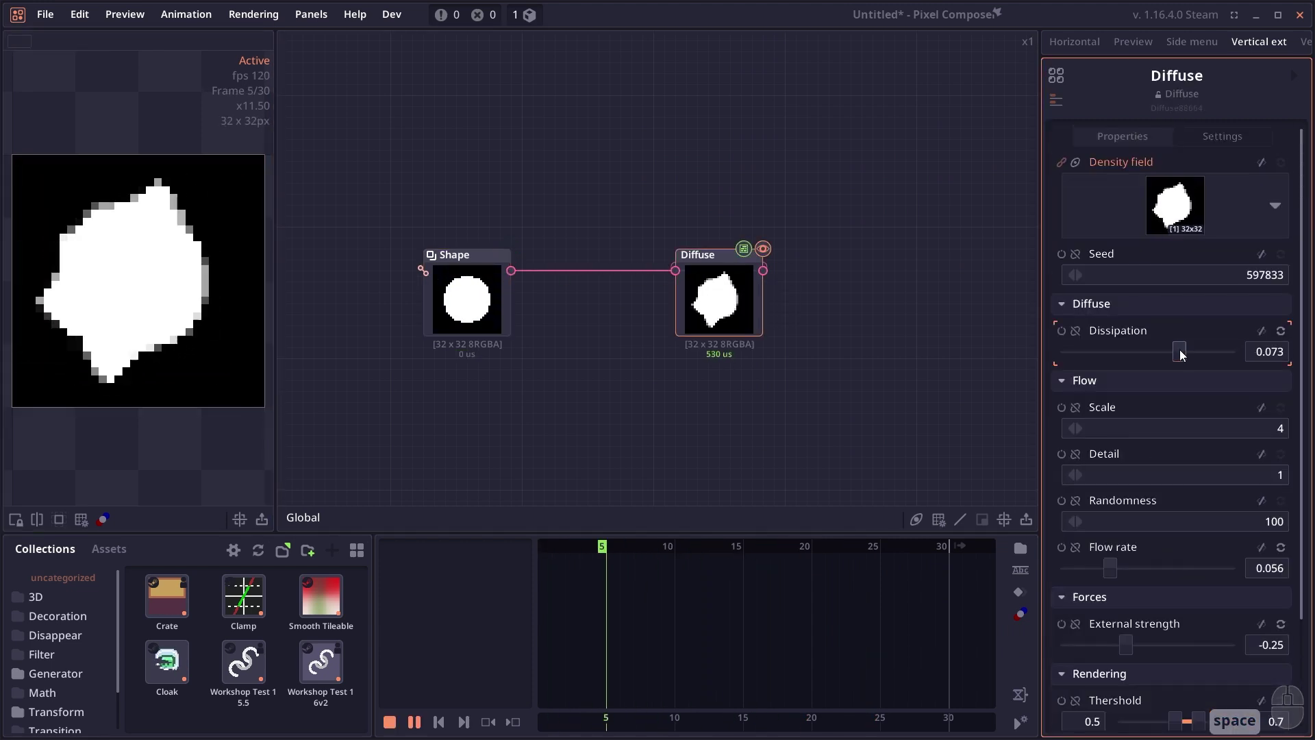
pyautogui.press('space')
pyautogui.moveTo(1125, 645)
pyautogui.mouseDown()
pyautogui.moveTo(1110, 647)
pyautogui.moveTo(1125, 645)
pyautogui.mouseUp()
pyautogui.press('space')
# Set Diffuse's Flow rate to about 0.061 and its threshold range to 0.41–0.5, replaying the simulation.
pyautogui.moveTo(1110, 568)
pyautogui.mouseDown()
pyautogui.moveTo(1135, 572)
pyautogui.moveTo(1090, 572)
pyautogui.moveTo(1113, 568)
pyautogui.mouseUp()
pyautogui.press('space')
pyautogui.press('space')
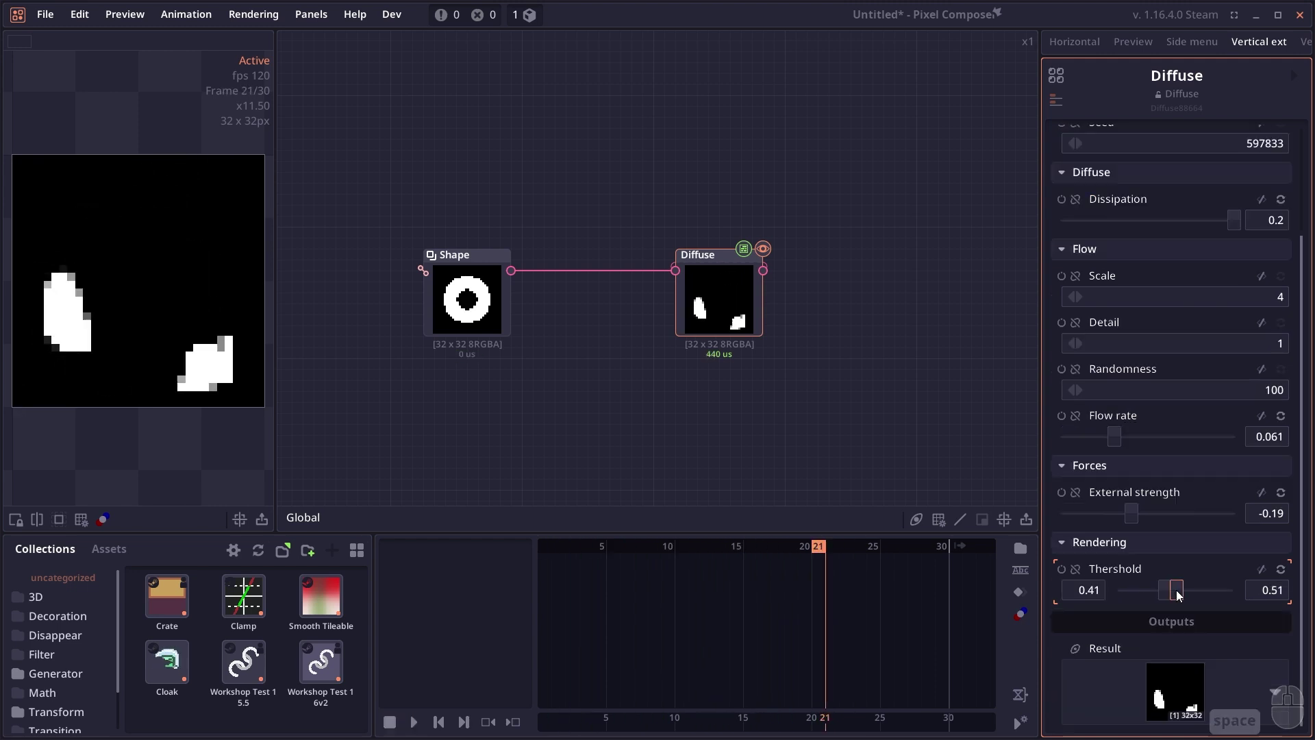
pyautogui.moveTo(1177, 591); pyautogui.dragTo(1175, 590)
pyautogui.press('space')
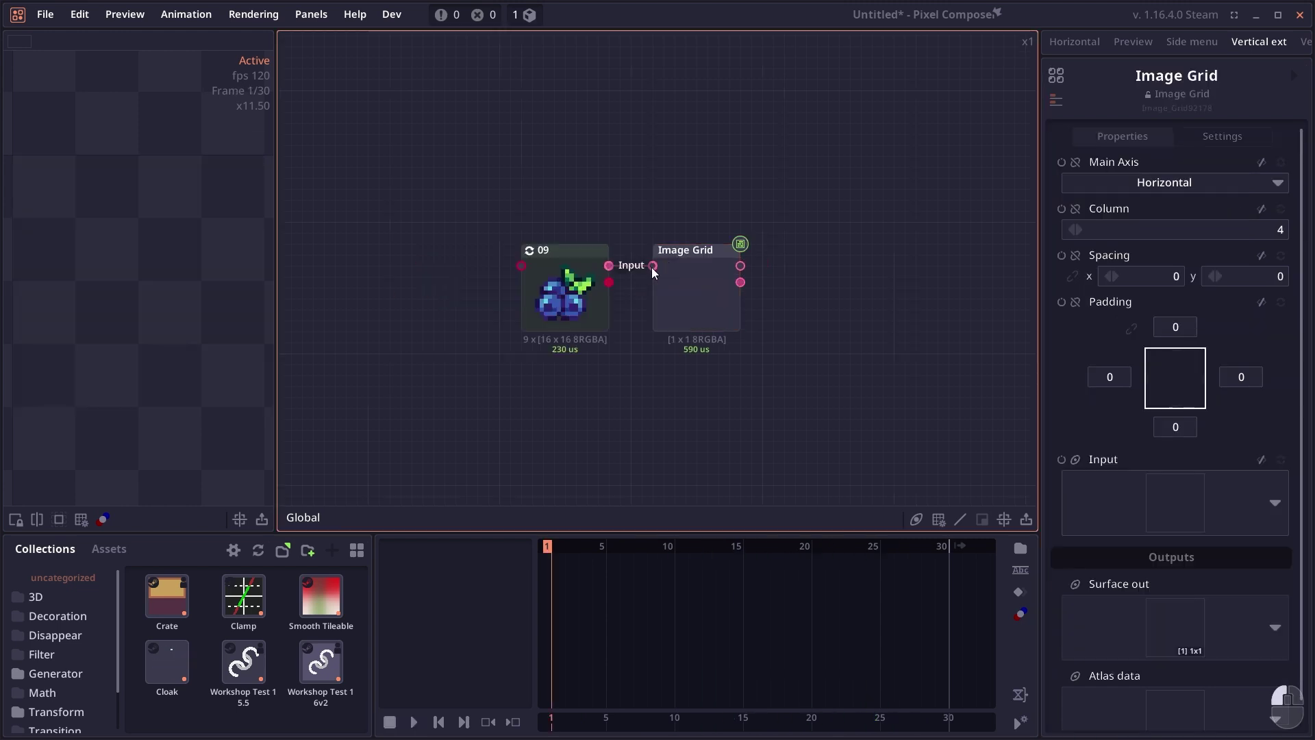
# Connect the fruit image array to the Image Grid node's Input and set its Column to 3.
pyautogui.moveTo(651, 268); pyautogui.dragTo(653, 266)
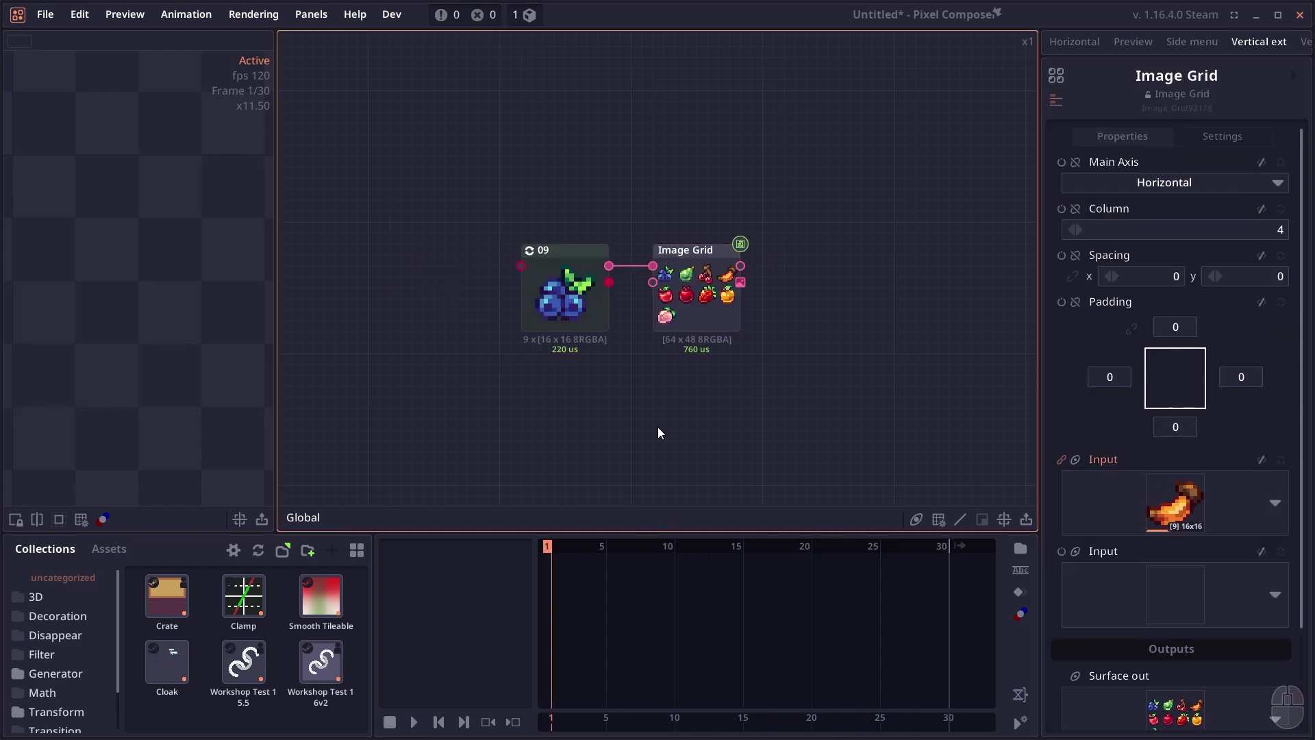
pyautogui.click(714, 294)
pyautogui.click(1256, 231)
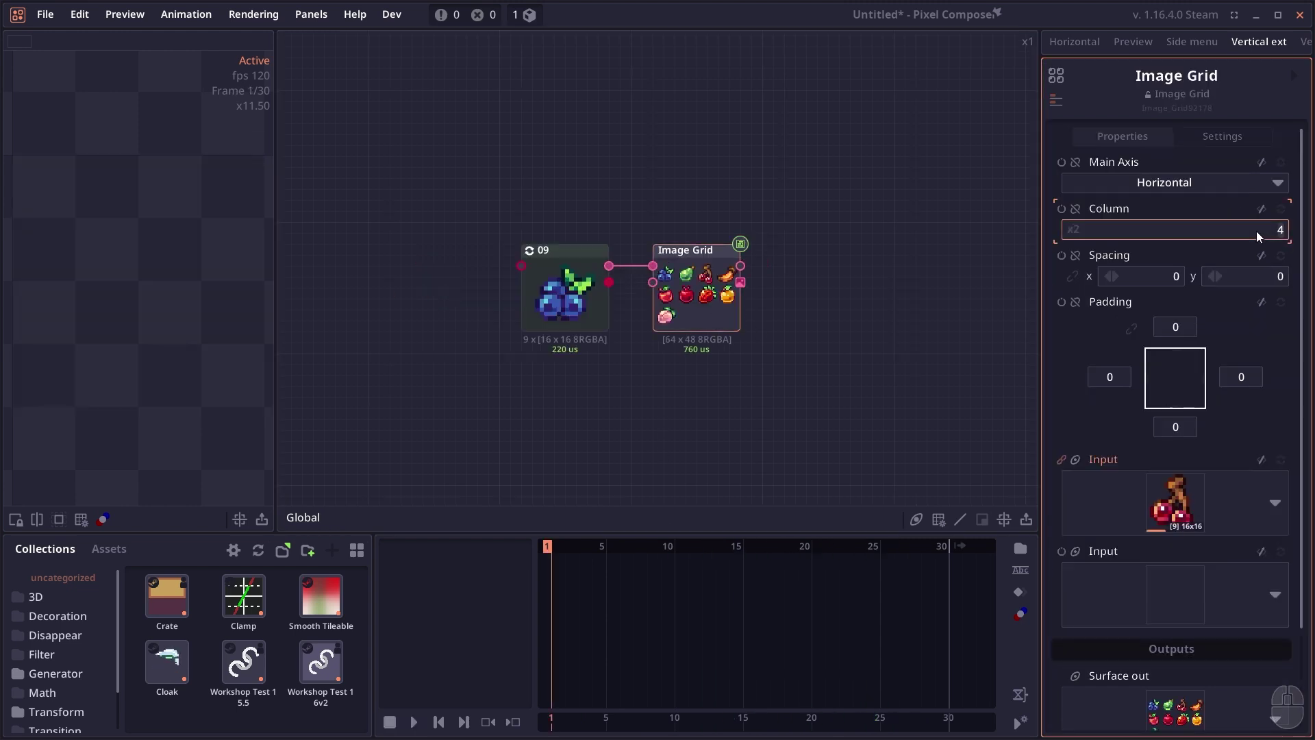
pyautogui.write('3')
pyautogui.press('Return')
pyautogui.doubleClick(675, 289)
pyautogui.moveTo(682, 296); pyautogui.dragTo(702, 314)
pyautogui.click(649, 399)
pyautogui.moveTo(668, 391); pyautogui.dragTo(692, 377)
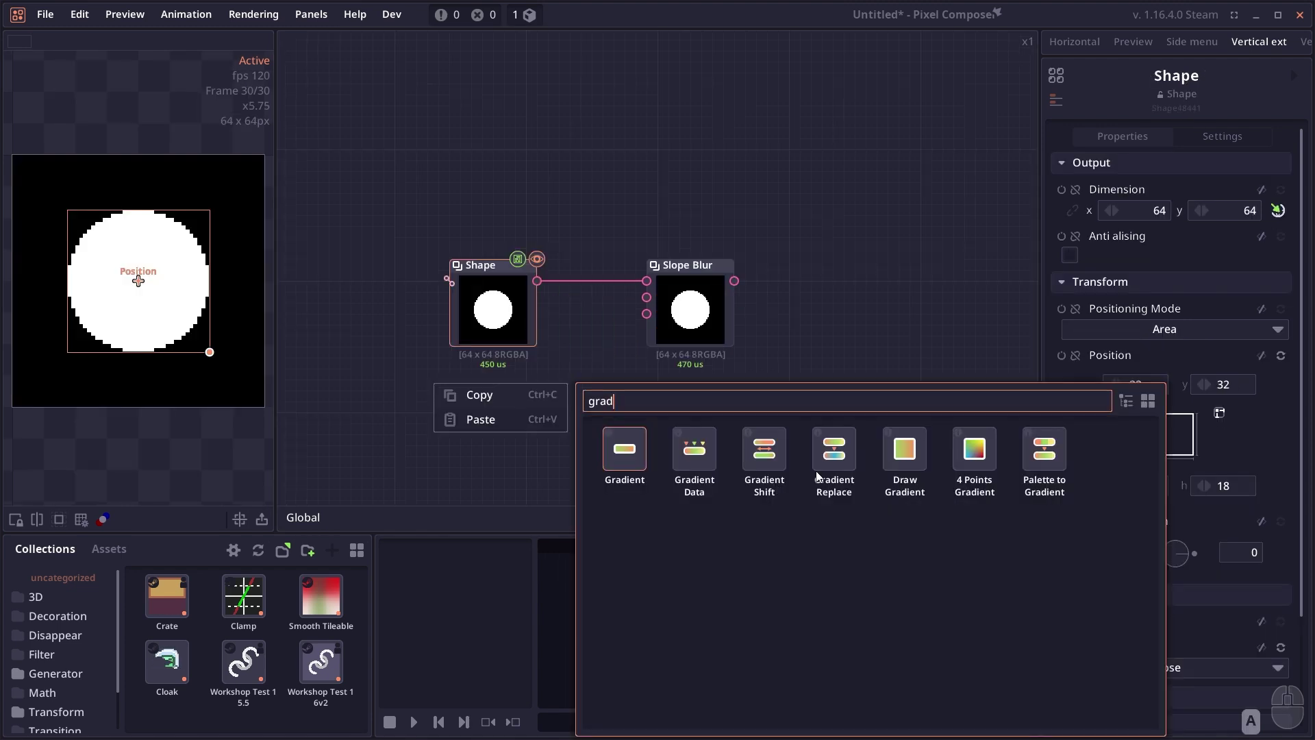
# Add a Draw Gradient node beneath Shape, preview it, and connect it to Slope Blur's Slope Map input.
pyautogui.click(905, 448)
pyautogui.moveTo(570, 442)
pyautogui.mouseDown()
pyautogui.moveTo(493, 433)
pyautogui.moveTo(484, 418)
pyautogui.mouseUp()
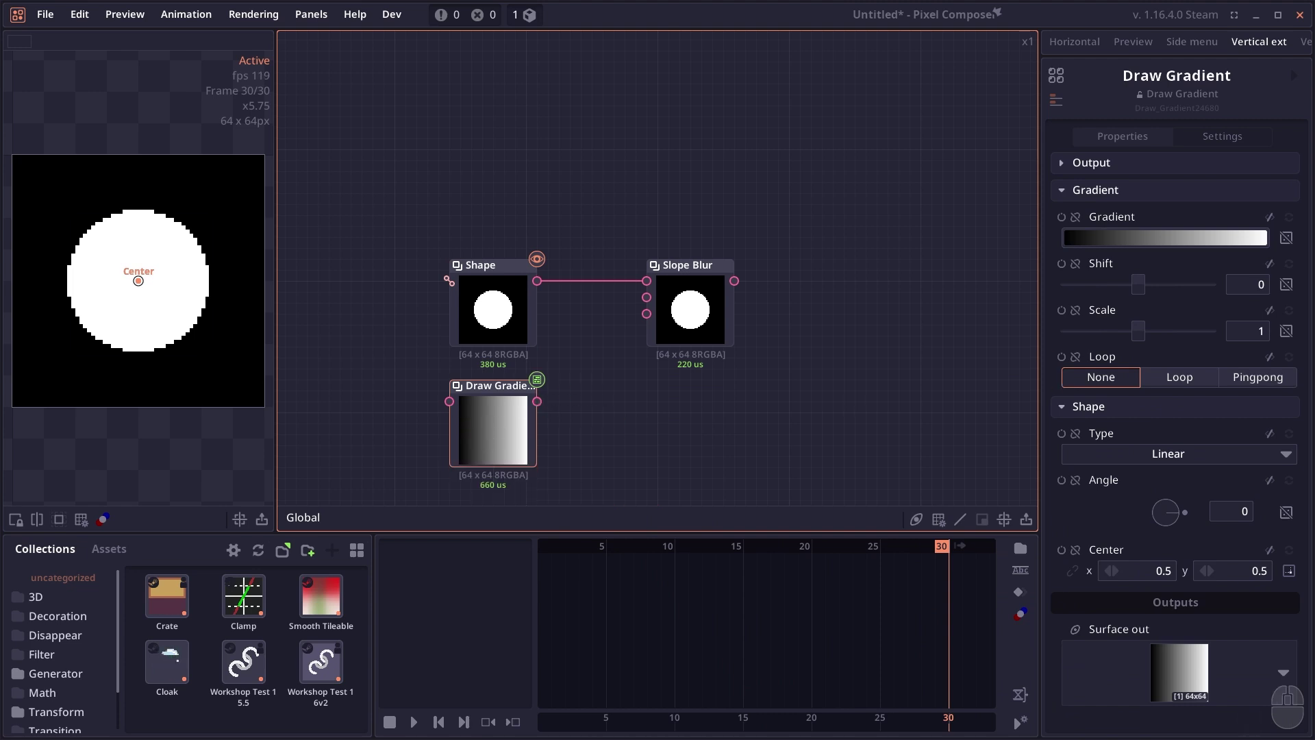
pyautogui.moveTo(577, 368); pyautogui.dragTo(650, 307)
pyautogui.click(515, 430)
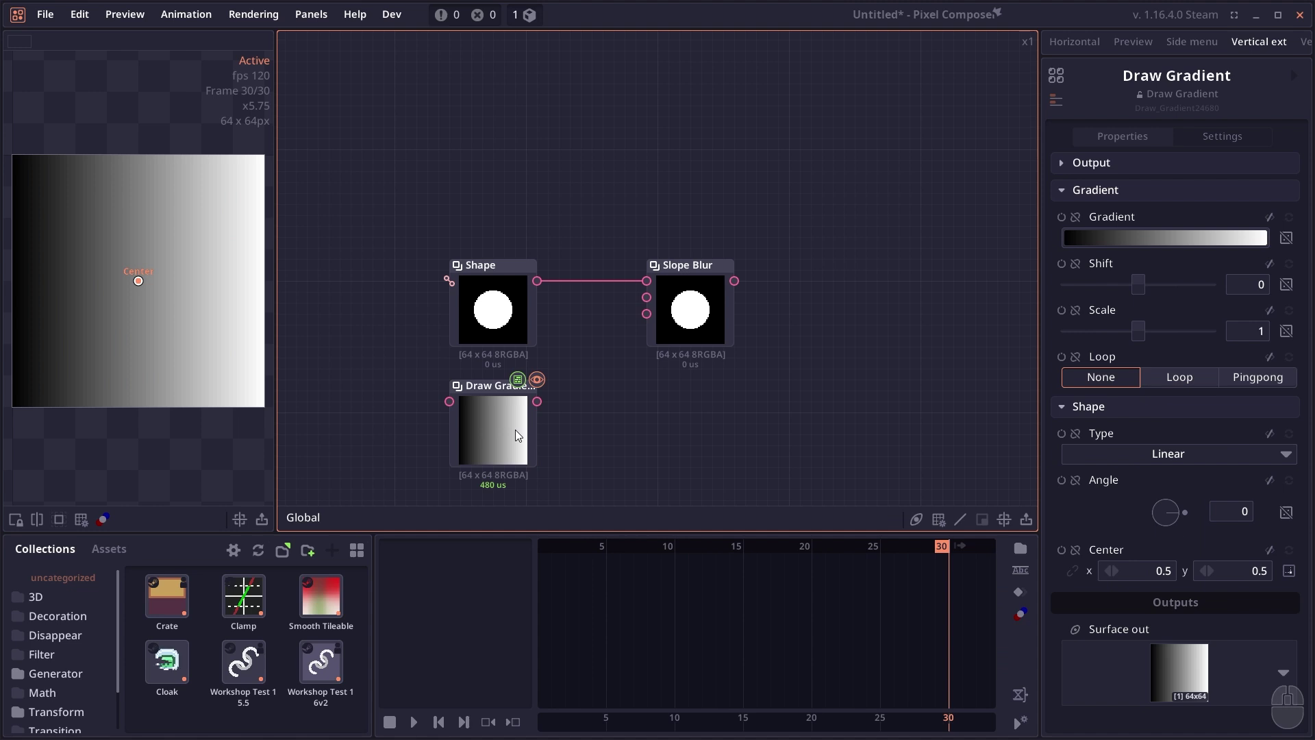
pyautogui.moveTo(537, 401); pyautogui.dragTo(569, 369)
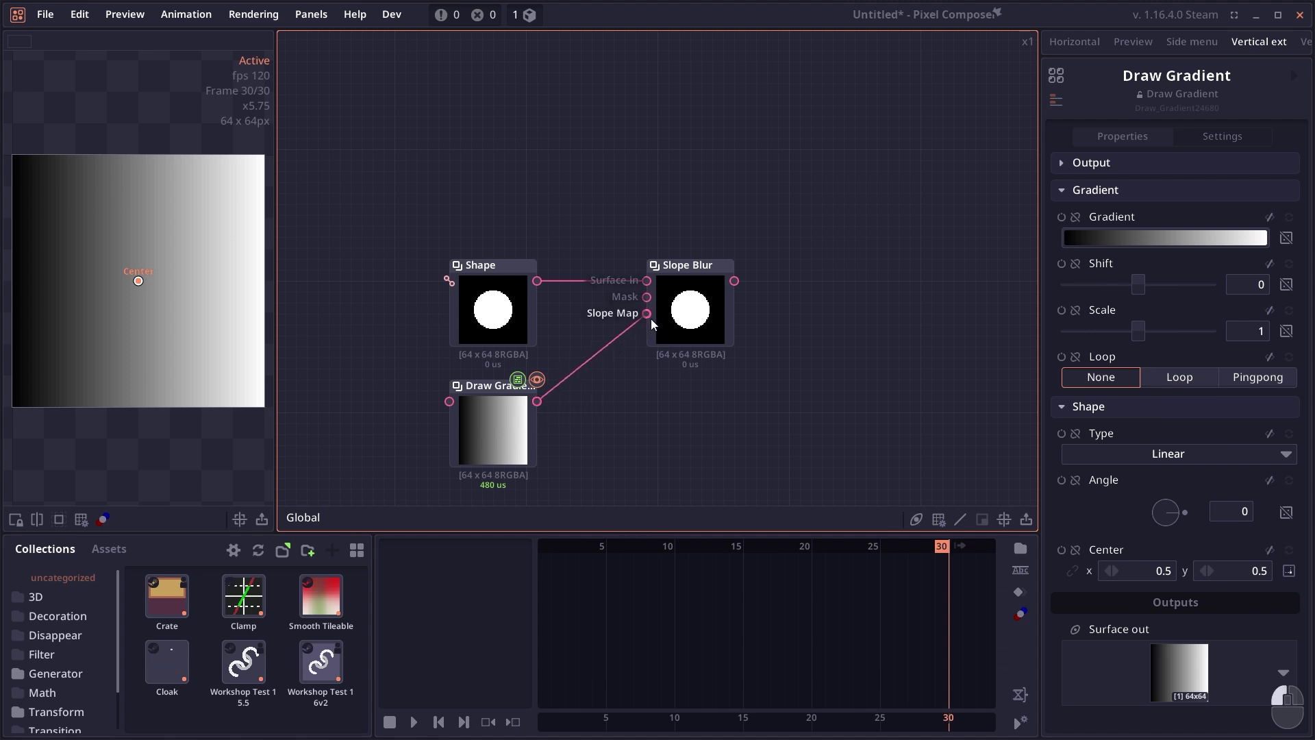
# Preview the Slope Blur result and set its Strength to 32 and Step to 0.25.
pyautogui.click(685, 329)
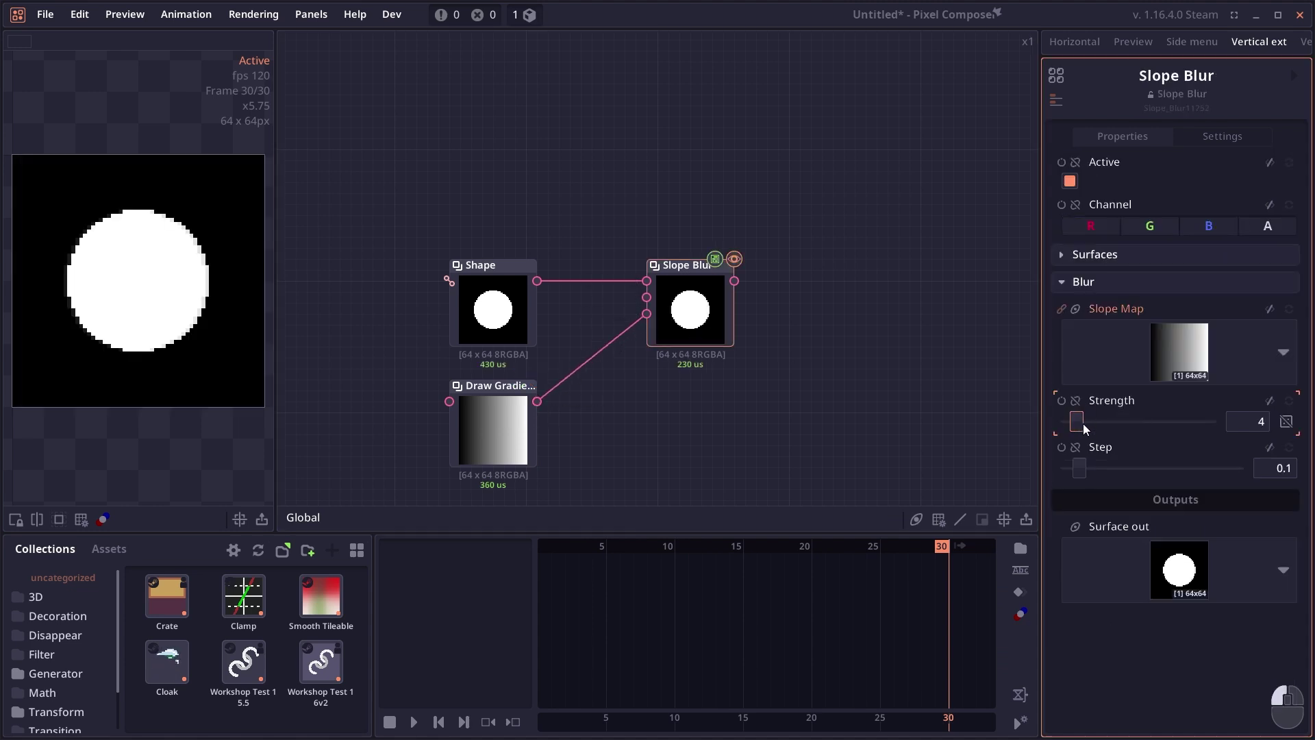
pyautogui.moveTo(1078, 421); pyautogui.dragTo(1236, 418)
pyautogui.moveTo(1081, 469)
pyautogui.mouseDown()
pyautogui.moveTo(1124, 465)
pyautogui.moveTo(1109, 473)
pyautogui.mouseUp()
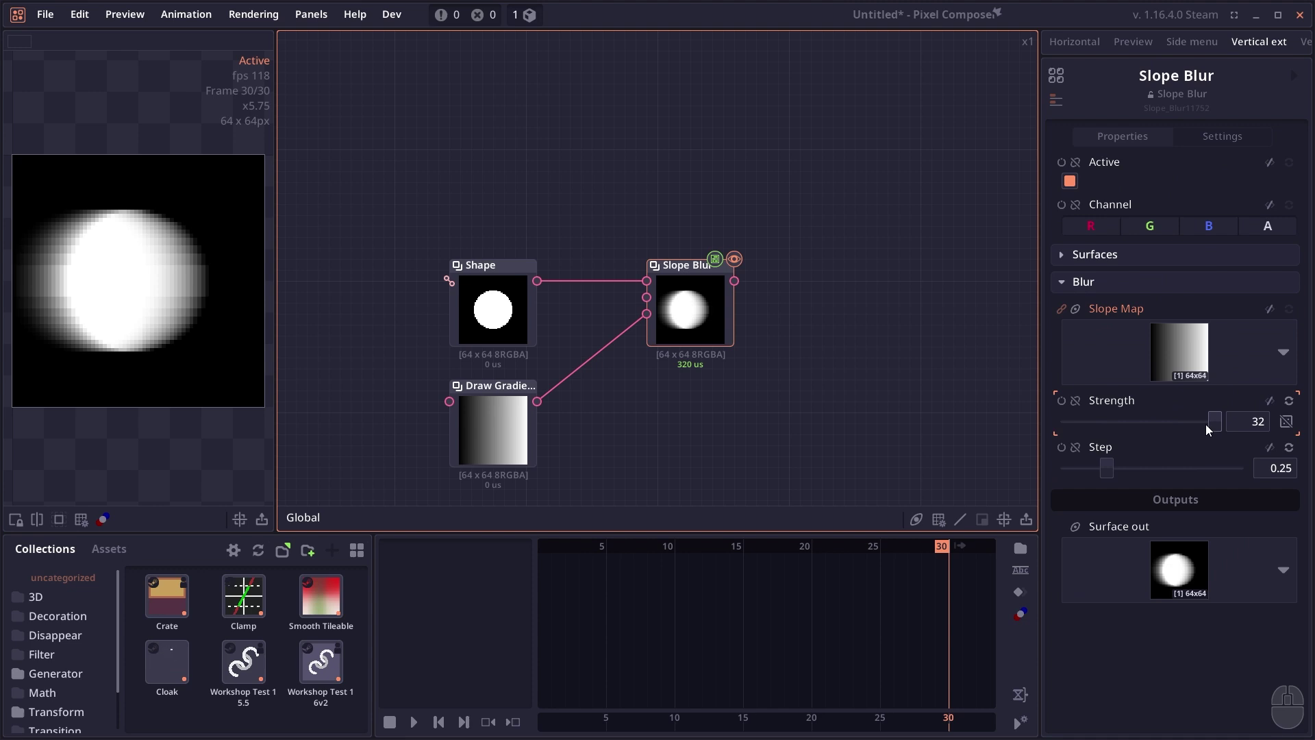
pyautogui.moveTo(1206, 425); pyautogui.dragTo(1250, 451)
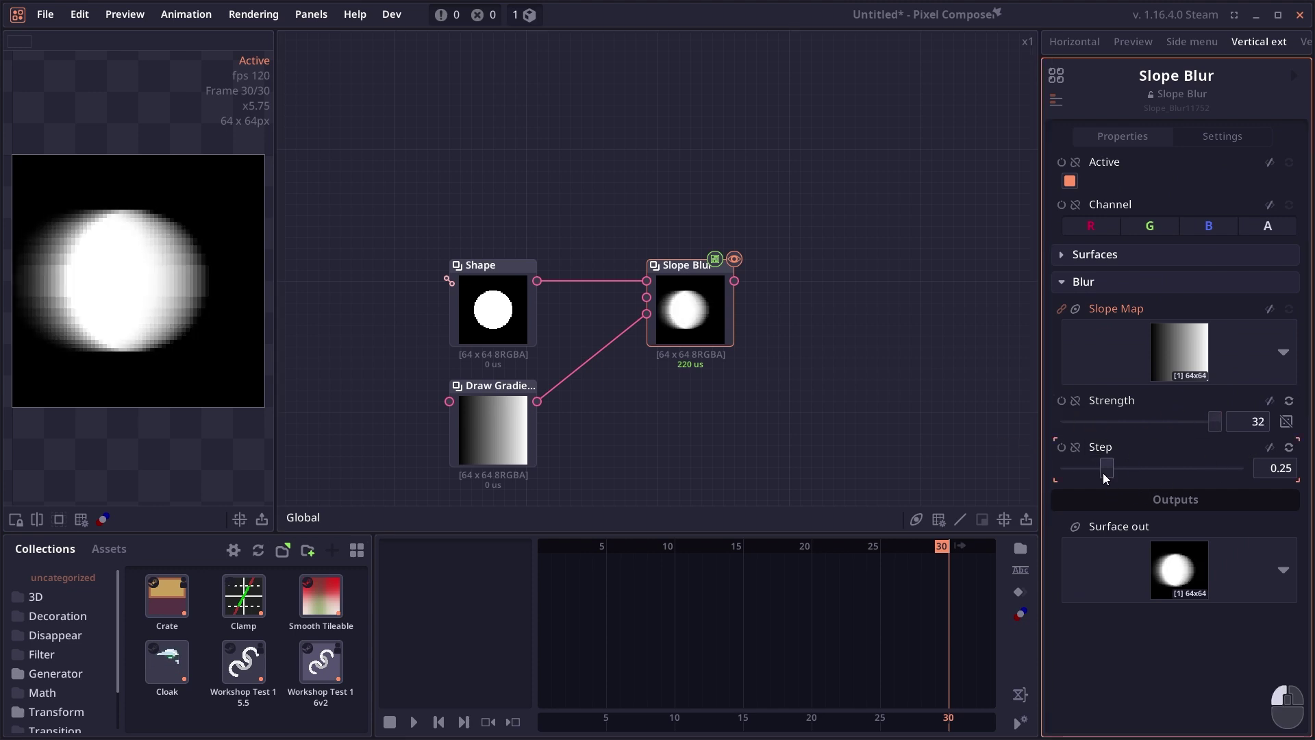
# Raise Slope Blur's Step to 0.3, and with Simplex Noise as the slope map, lower the Step.
pyautogui.moveTo(1104, 471); pyautogui.dragTo(1117, 478)
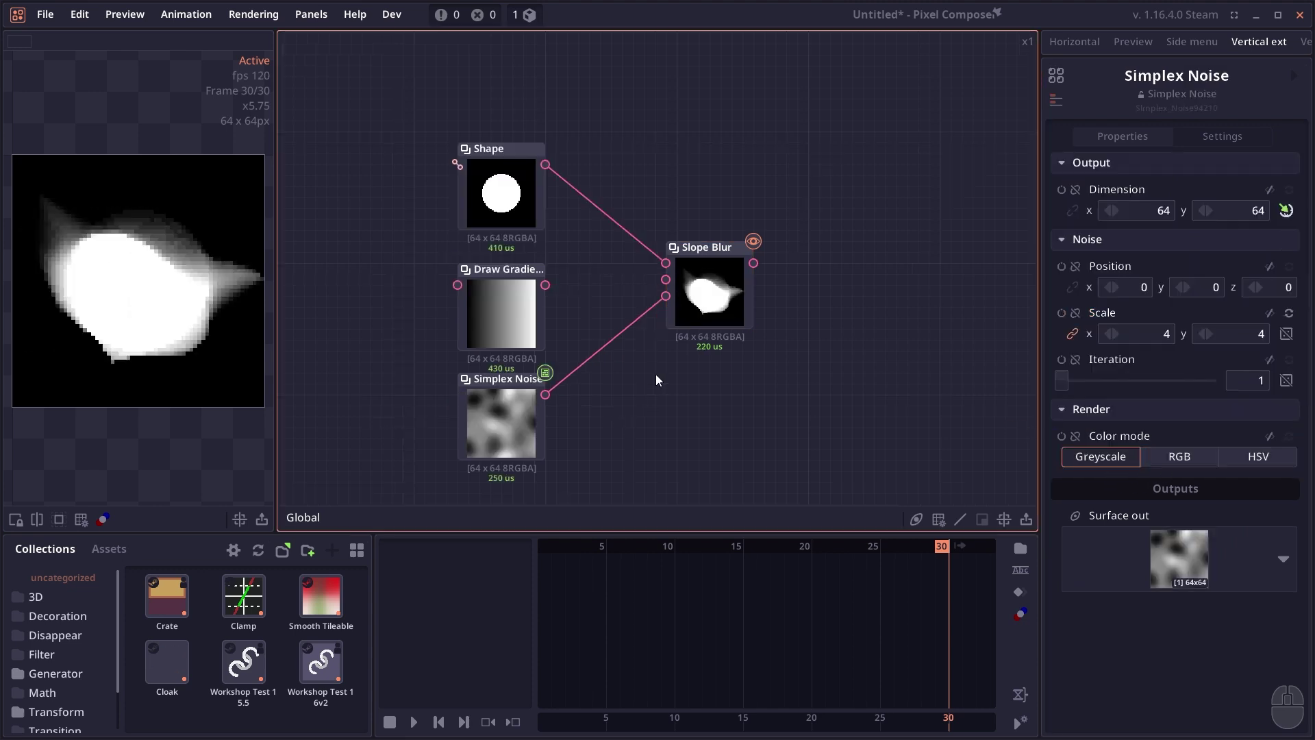
pyautogui.click(716, 283)
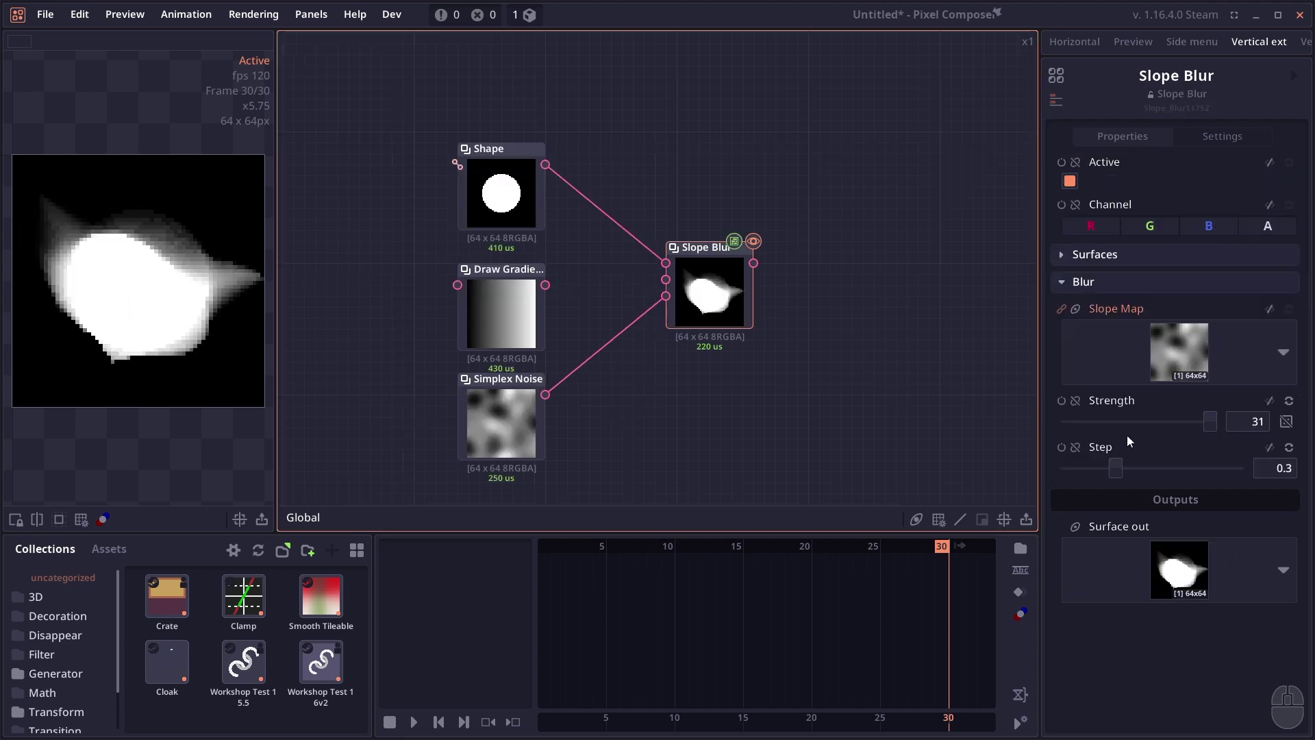
pyautogui.moveTo(1116, 468); pyautogui.dragTo(1089, 469)
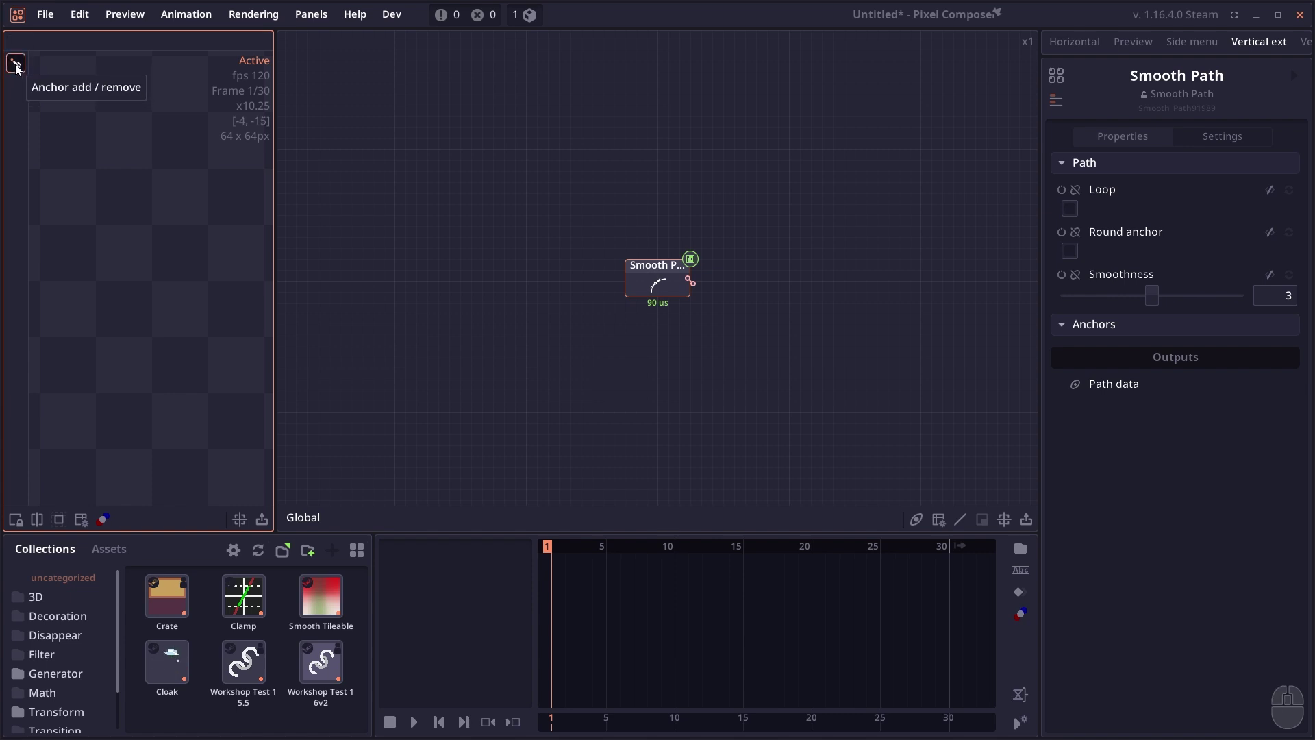
# Draw a self-crossing Smooth Path with six anchors in the preview, leave anchor editing, and reduce its Smoothness.
pyautogui.click(107, 180)
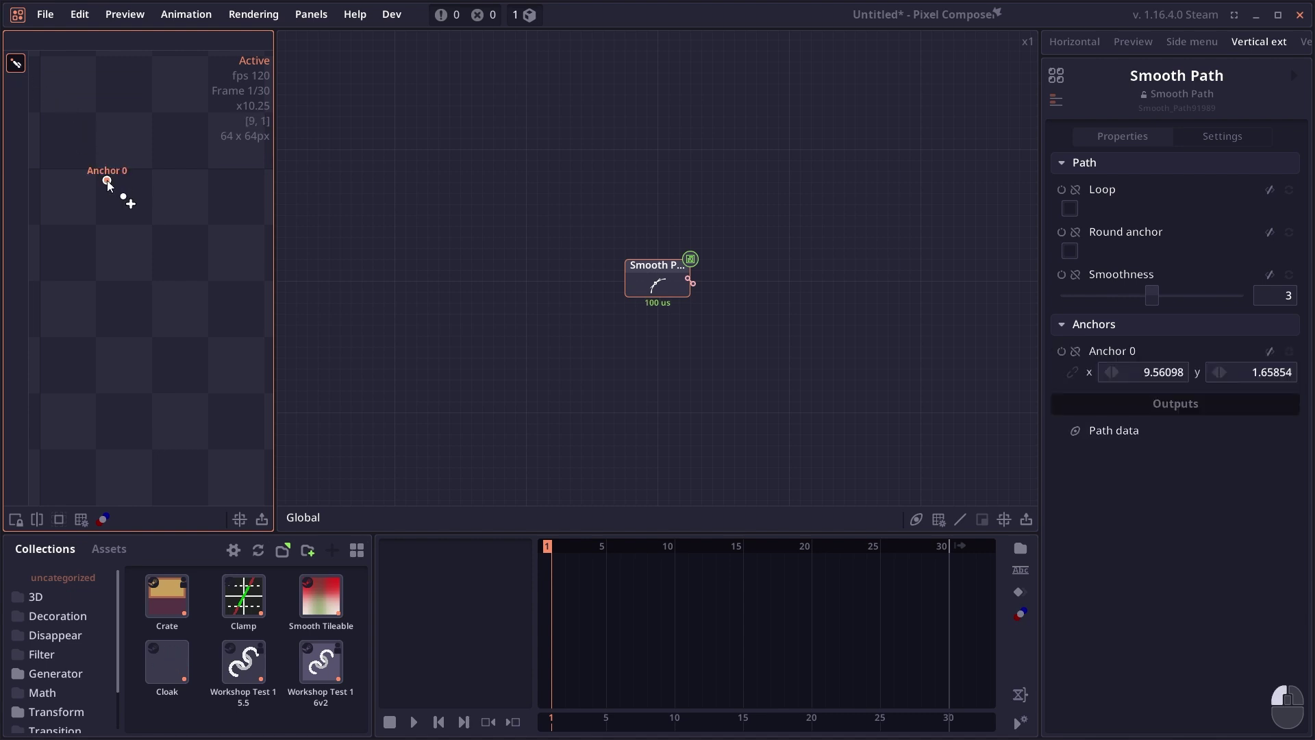
pyautogui.click(195, 249)
pyautogui.click(88, 284)
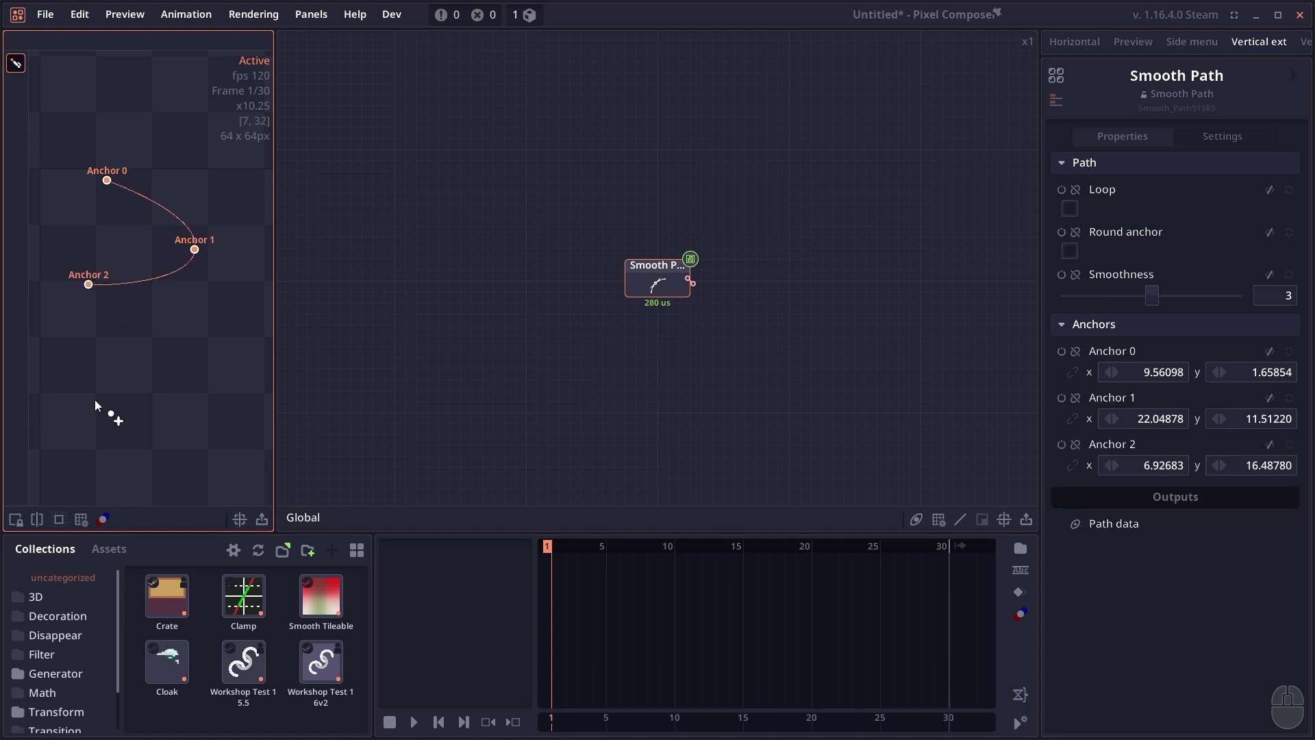
pyautogui.click(153, 359)
pyautogui.click(176, 297)
pyautogui.click(116, 234)
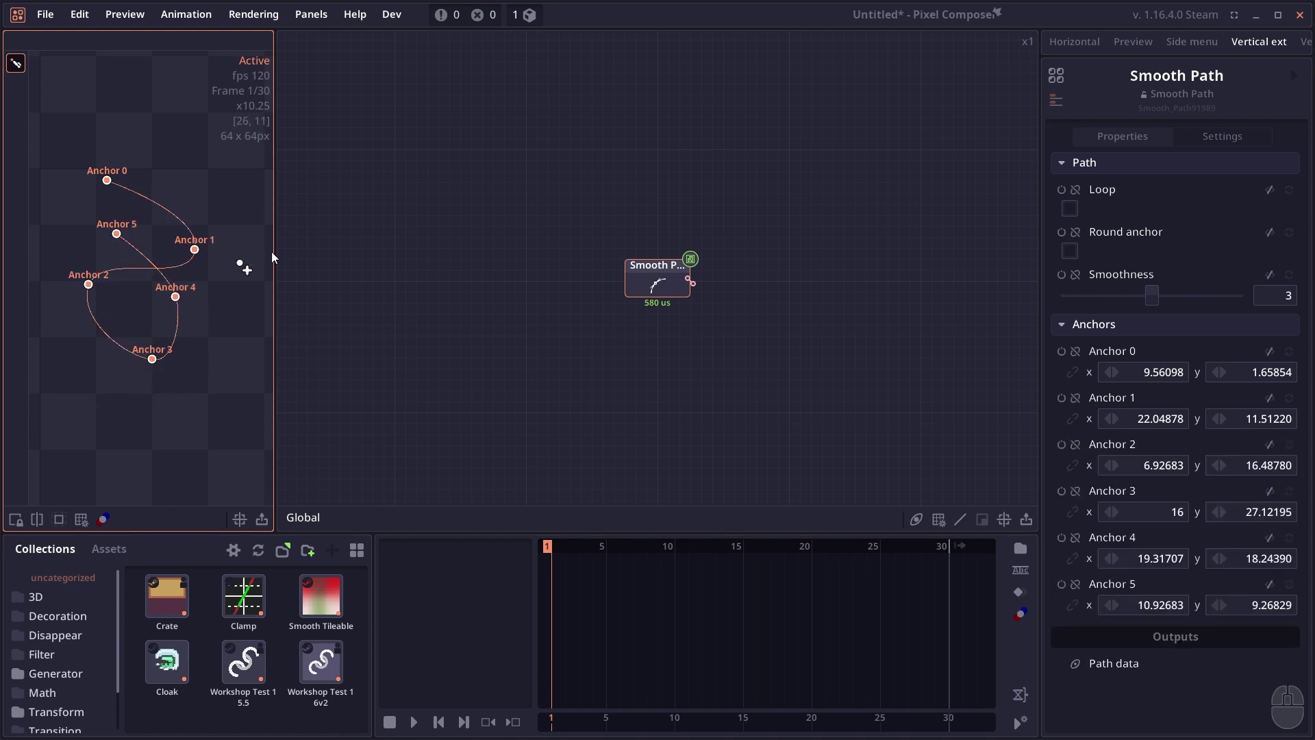
pyautogui.click(16, 63)
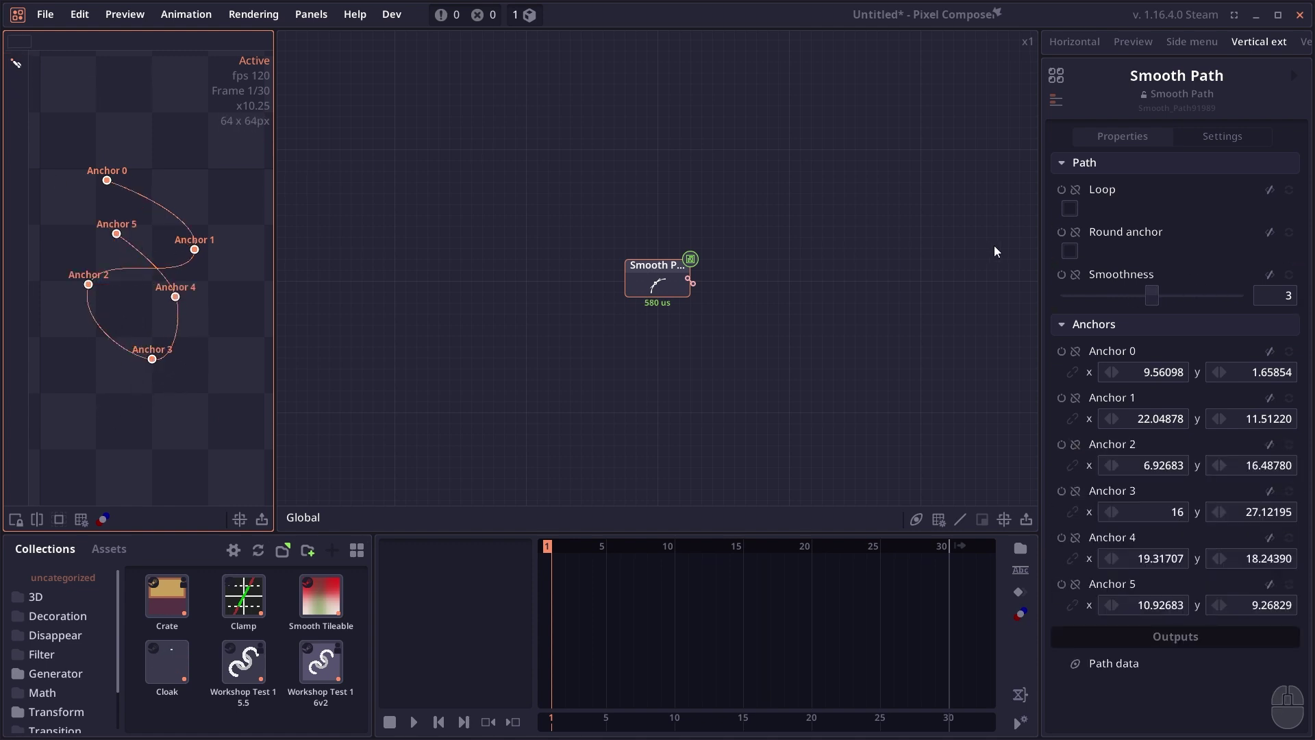
pyautogui.moveTo(1163, 303)
pyautogui.mouseDown()
pyautogui.moveTo(1061, 302)
pyautogui.moveTo(1223, 299)
pyautogui.moveTo(1141, 310)
pyautogui.mouseUp()
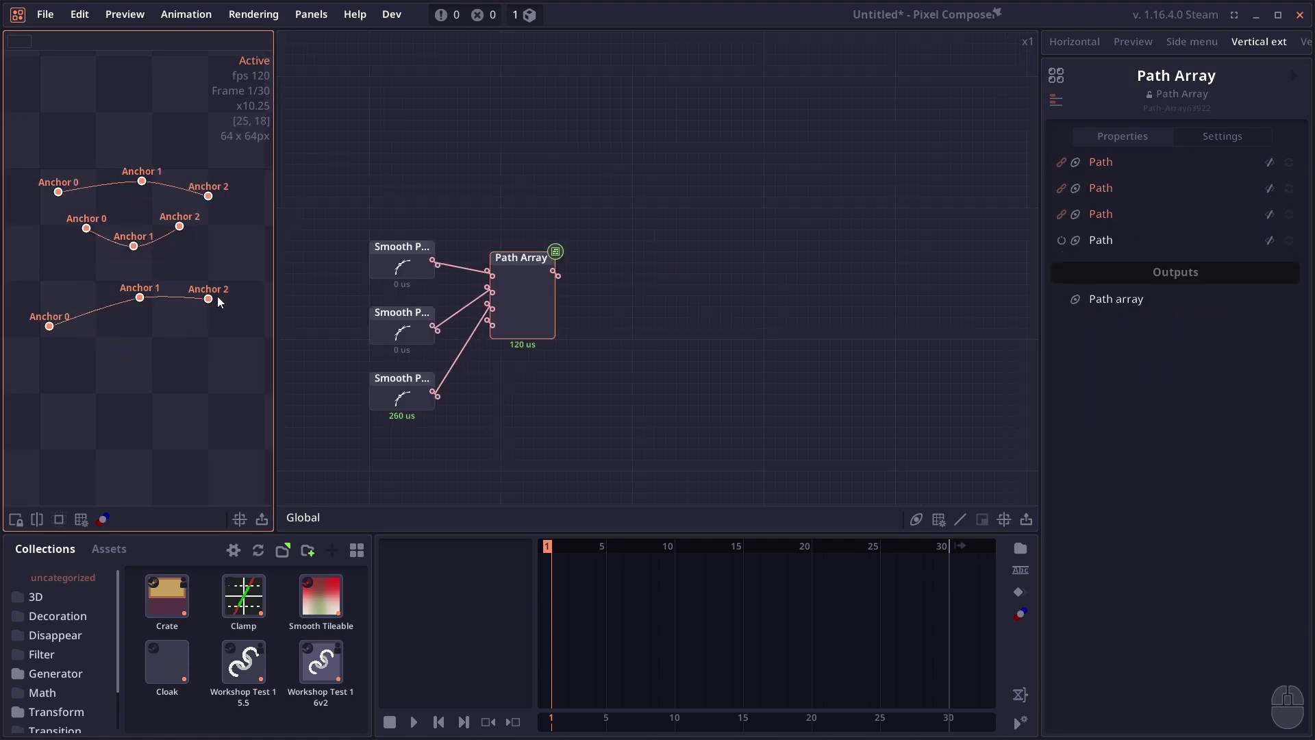
# Reshape the middle smooth path in the preview by spreading its two end anchors outward and downward.
pyautogui.moveTo(132, 249); pyautogui.dragTo(75, 249)
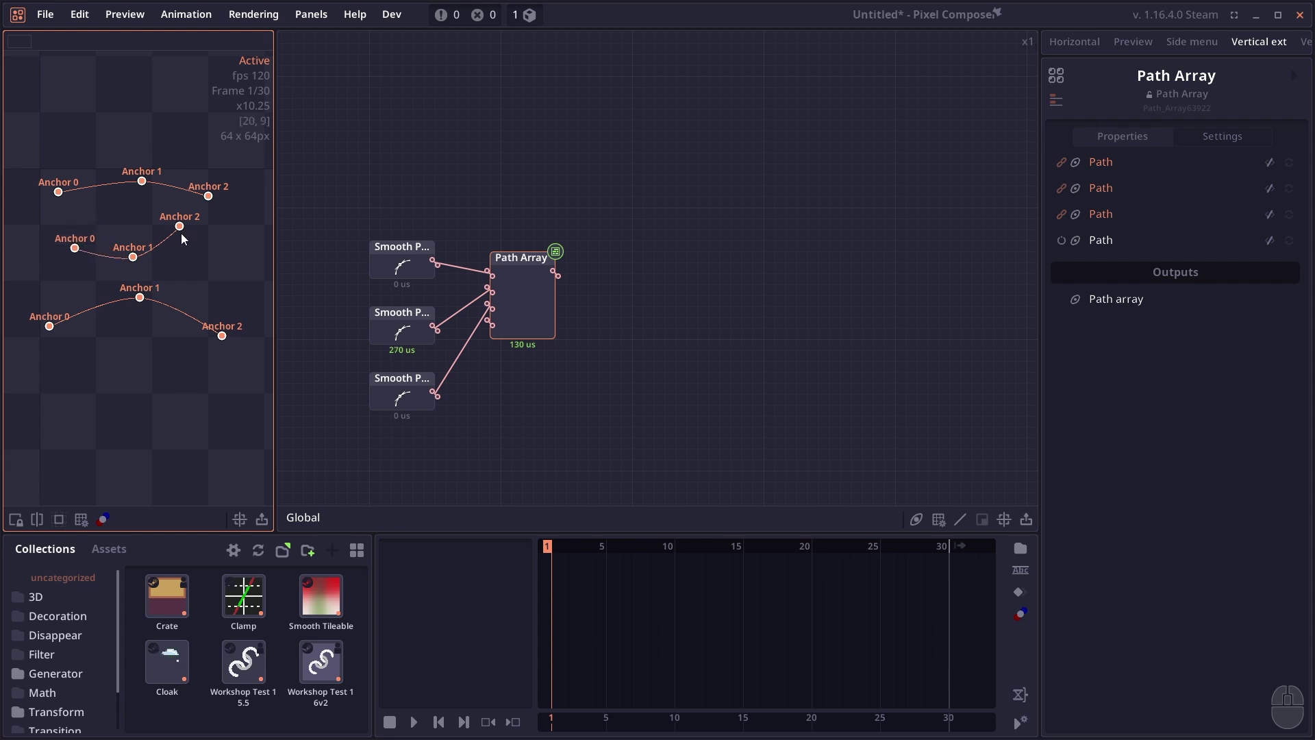
pyautogui.moveTo(180, 228)
pyautogui.mouseDown()
pyautogui.moveTo(195, 255)
pyautogui.moveTo(131, 253)
pyautogui.moveTo(192, 248)
pyautogui.mouseUp()
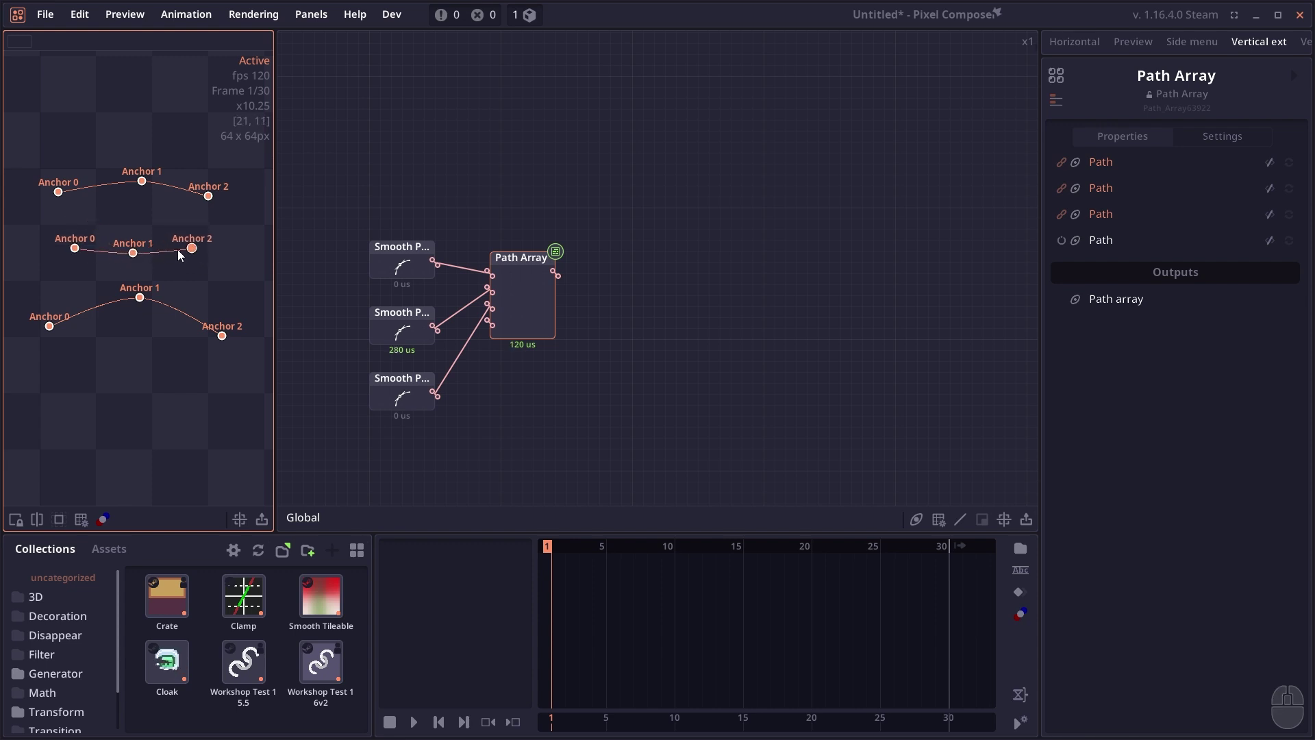
pyautogui.moveTo(70, 250); pyautogui.dragTo(75, 244)
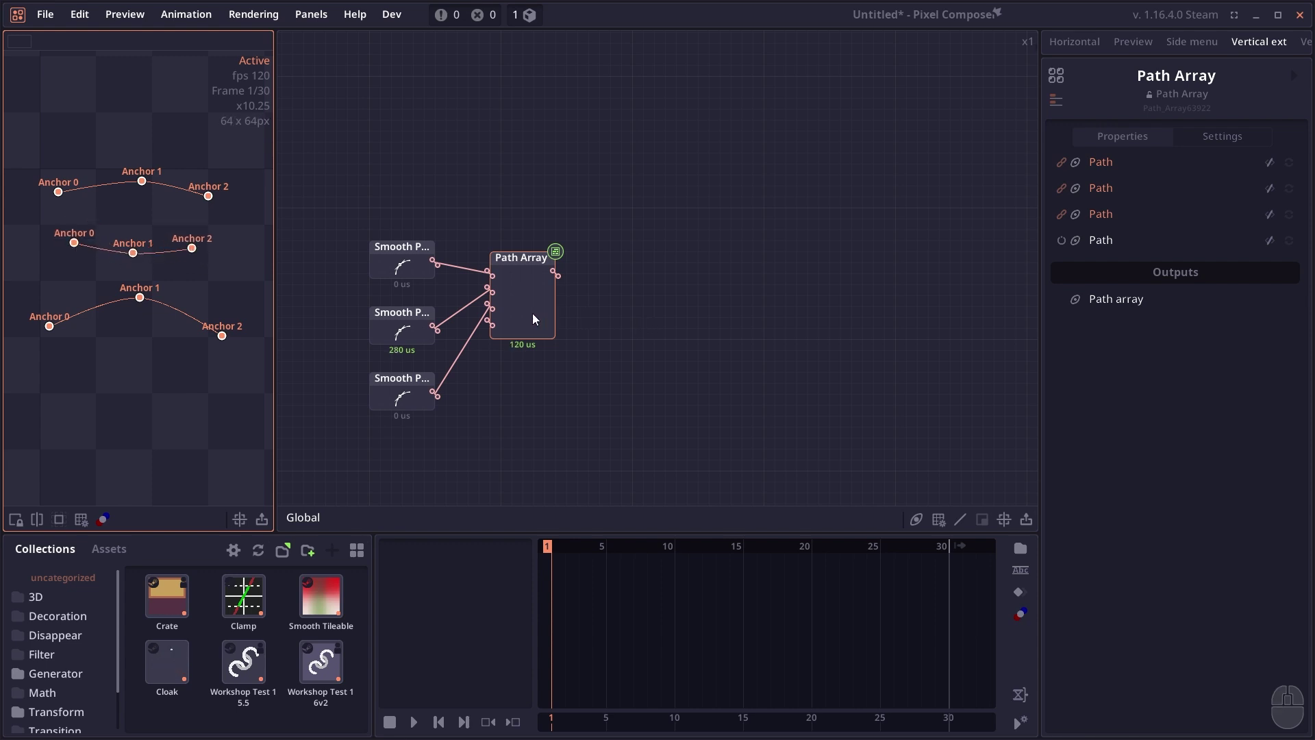
# Add a Bridge Path node to the Path Array output, enable Smooth, and set its Amount to 3.
pyautogui.moveTo(532, 318); pyautogui.dragTo(534, 308)
pyautogui.moveTo(556, 262); pyautogui.dragTo(623, 255)
pyautogui.write('bri')
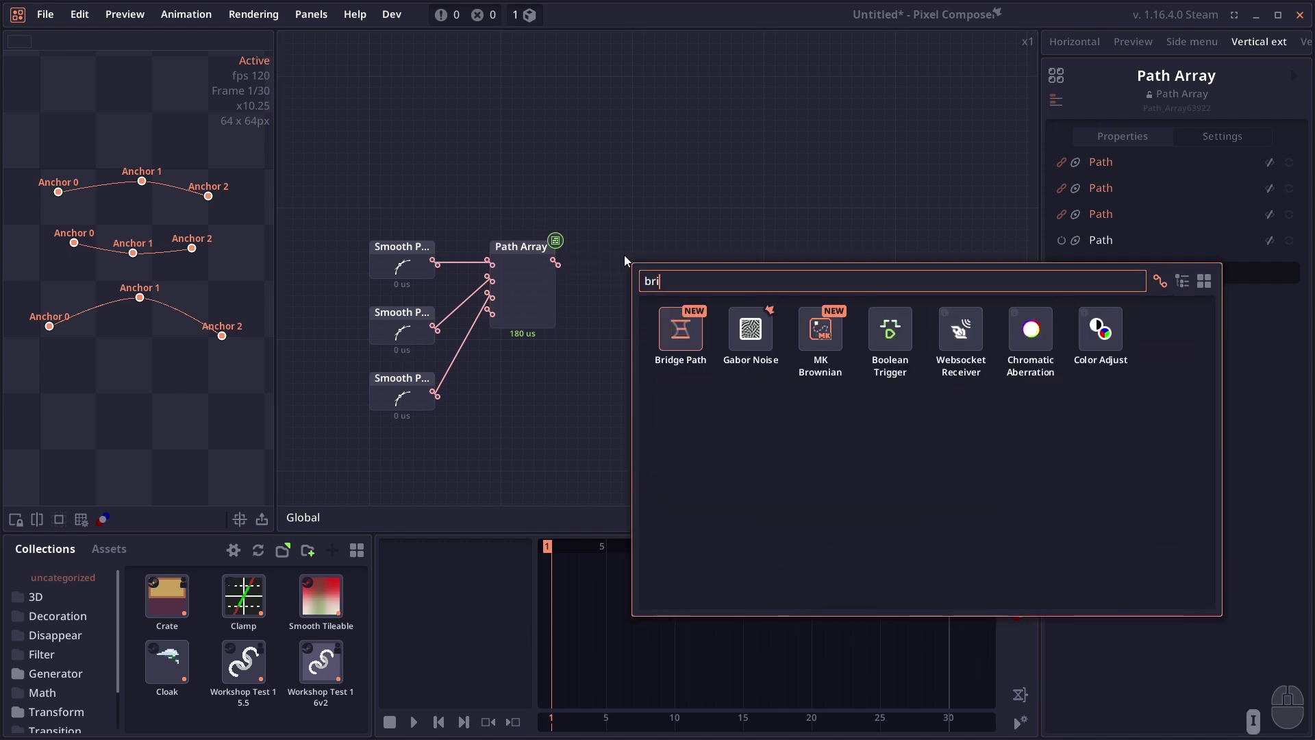
pyautogui.write('dge')
pyautogui.click(675, 328)
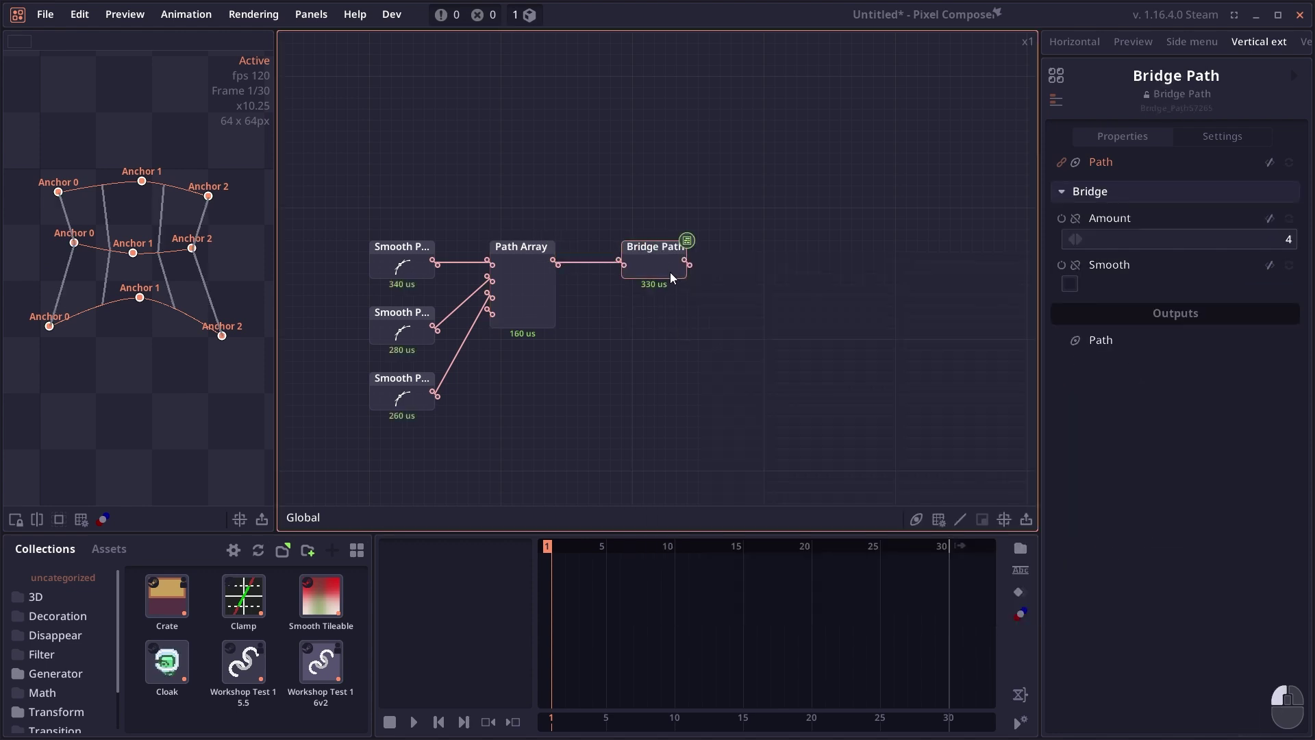
pyautogui.click(1069, 283)
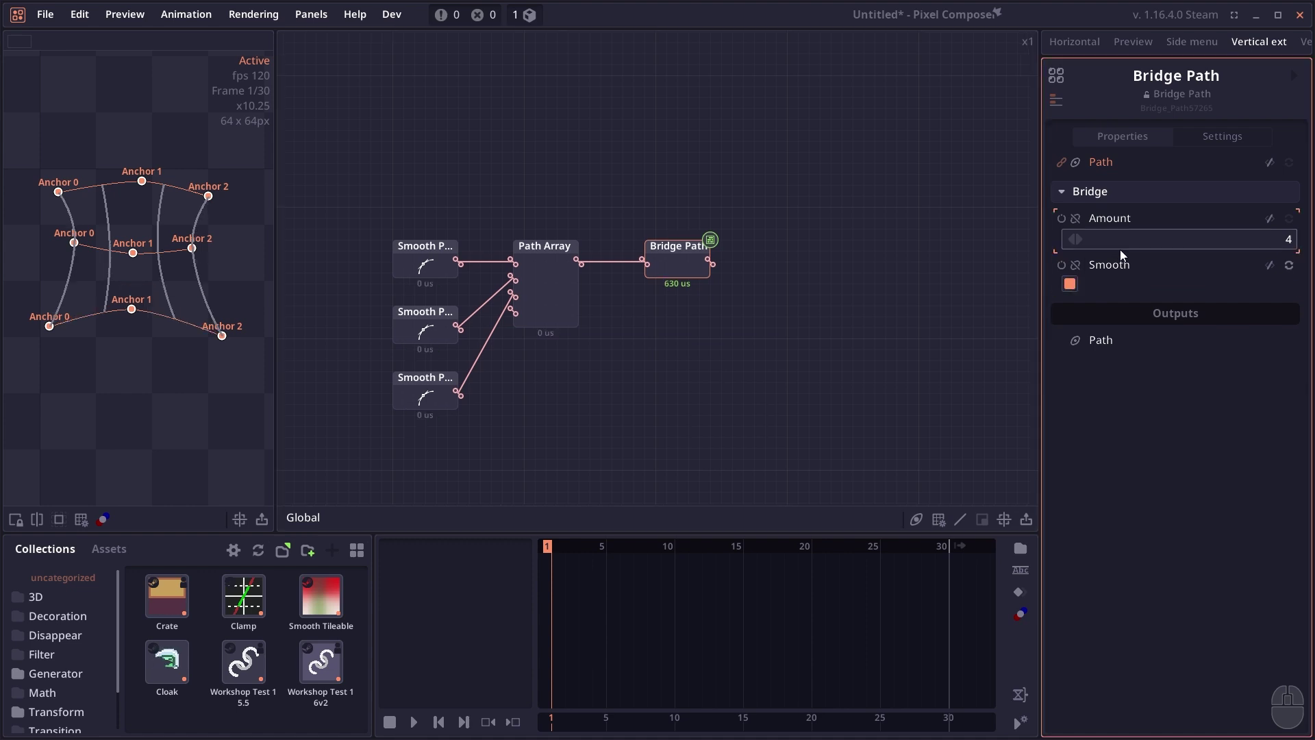
pyautogui.moveTo(1124, 251); pyautogui.dragTo(1283, 305)
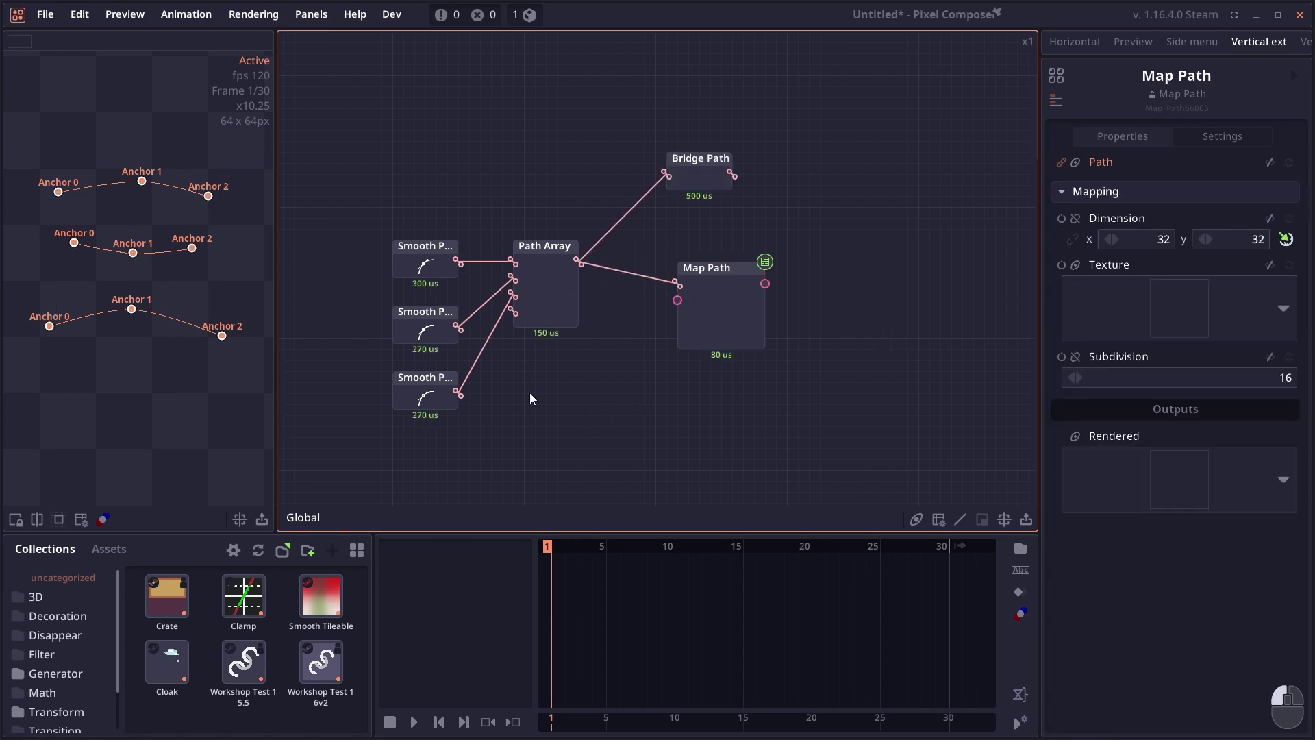
# Add a Texture map node below Path Array and select it.
pyautogui.rightClick(529, 392)
pyautogui.write('tex')
pyautogui.click(667, 456)
pyautogui.click(567, 411)
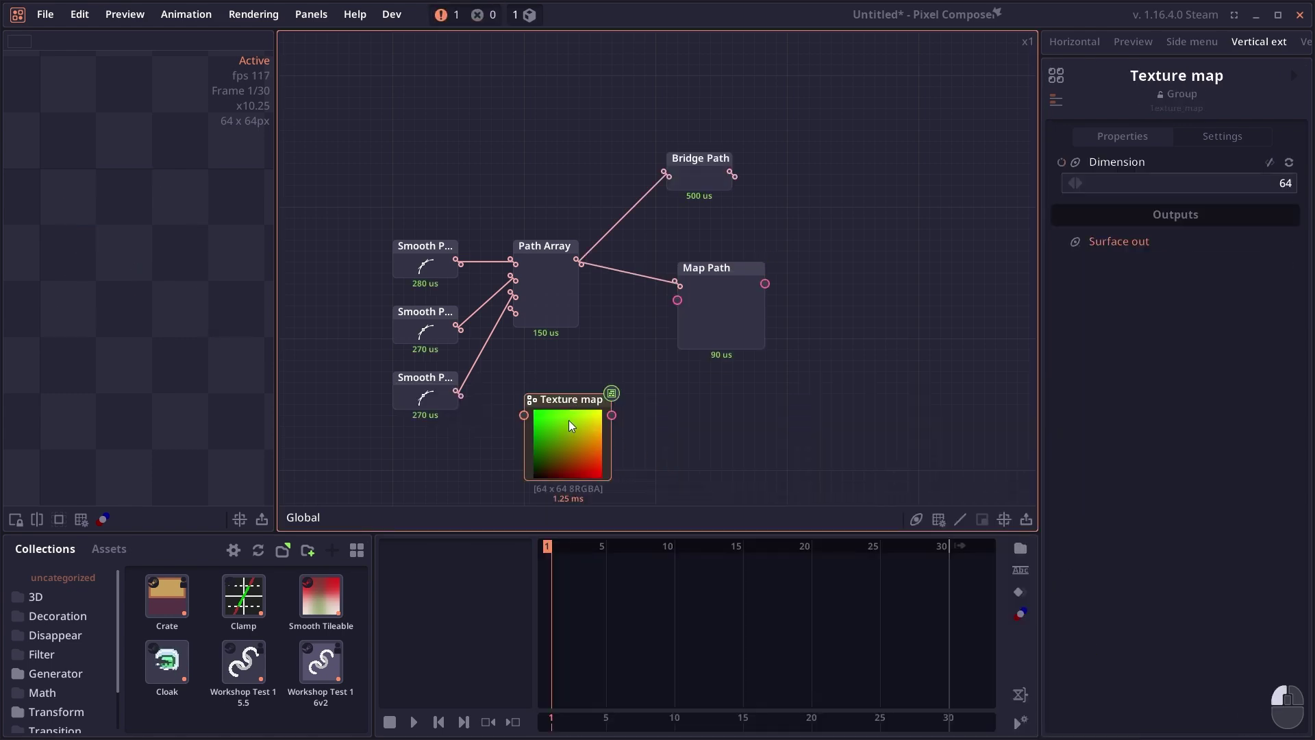
# Connect the Texture map output to Map Path's texture input, and reshape the lowest path by lowering its middle anchor and raising its last anchor.
pyautogui.moveTo(569, 420); pyautogui.dragTo(678, 300)
pyautogui.click(725, 329)
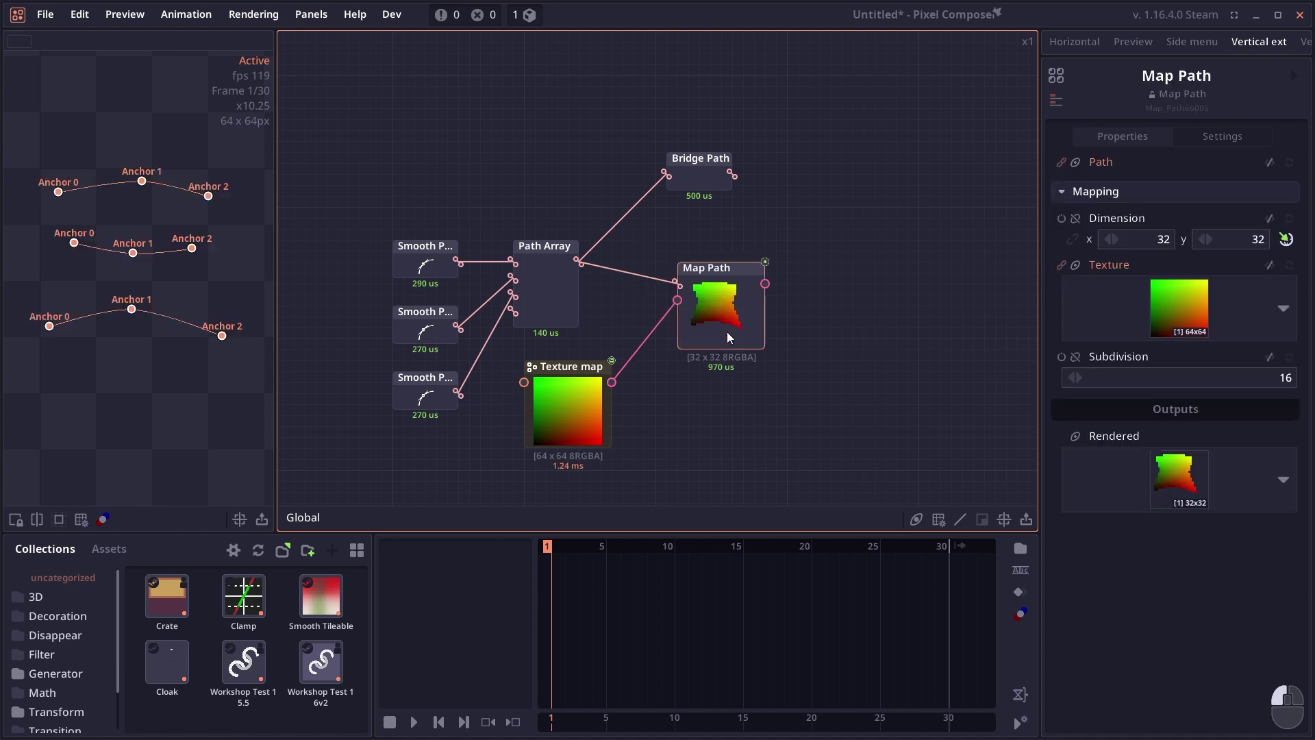
pyautogui.moveTo(109, 314); pyautogui.dragTo(117, 381)
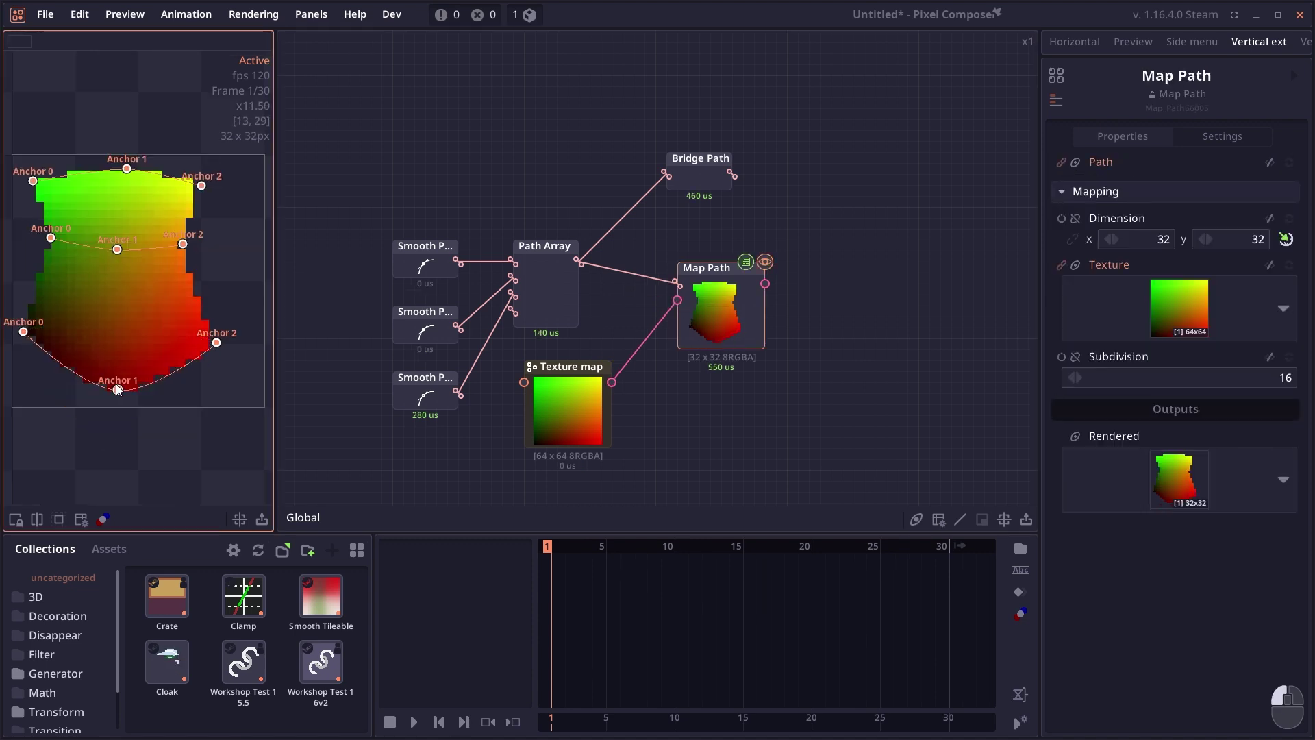
pyautogui.moveTo(216, 342); pyautogui.dragTo(230, 302)
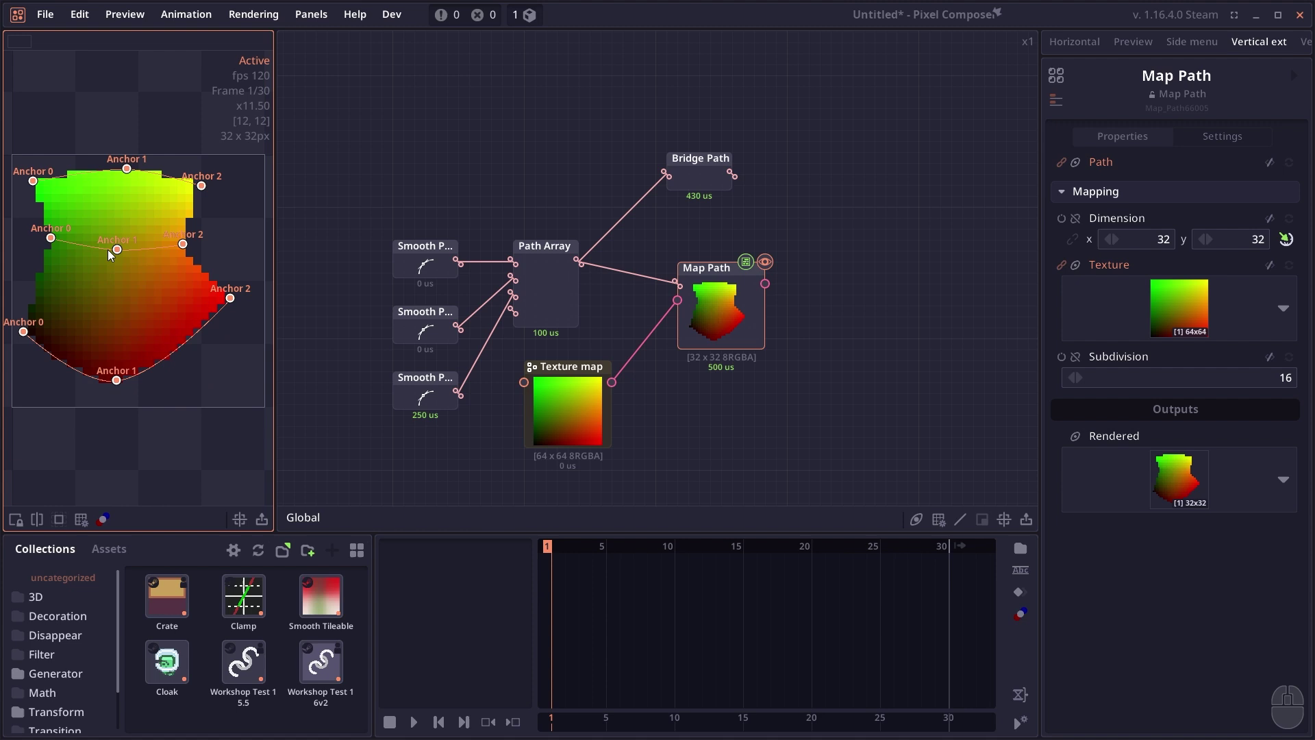
# Reshape the middle and upper paths by pulling their middle anchors downward and their last anchors outward.
pyautogui.moveTo(108, 249); pyautogui.dragTo(94, 314)
pyautogui.moveTo(181, 245); pyautogui.dragTo(228, 235)
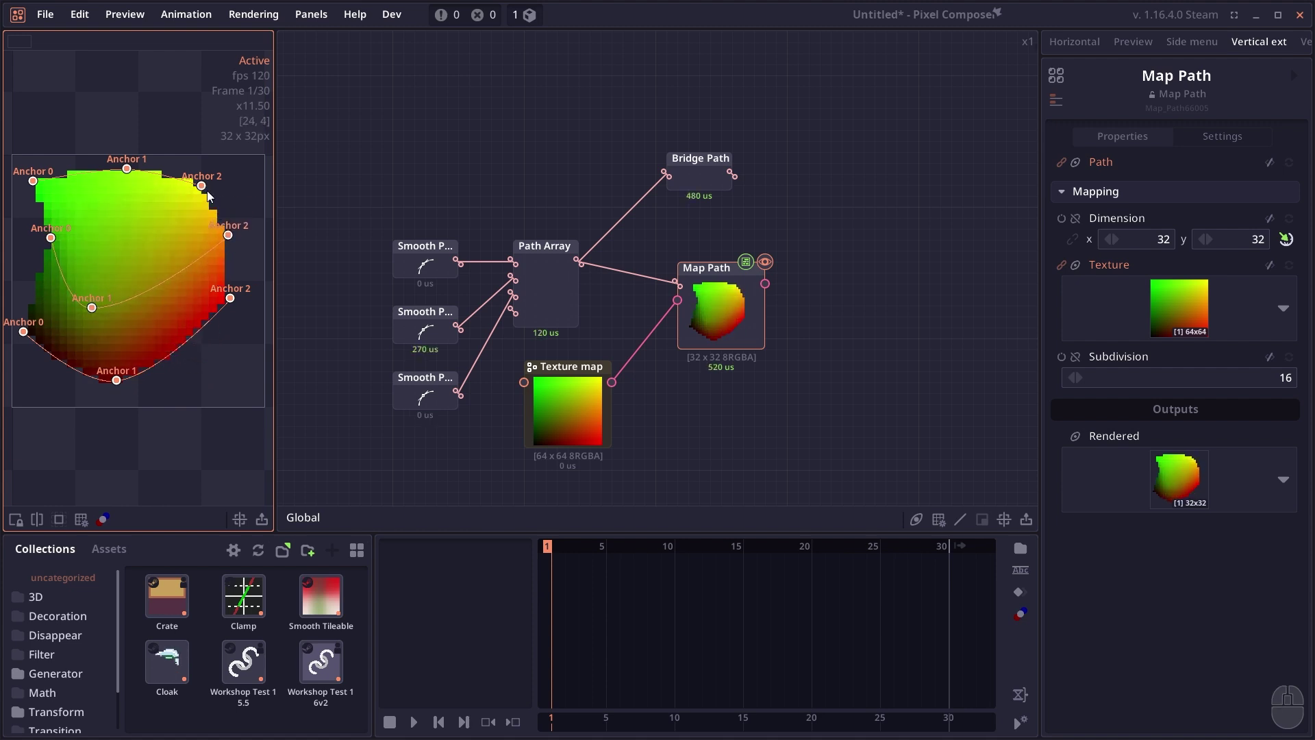
pyautogui.moveTo(202, 186); pyautogui.dragTo(244, 159)
pyautogui.moveTo(127, 168); pyautogui.dragTo(113, 313)
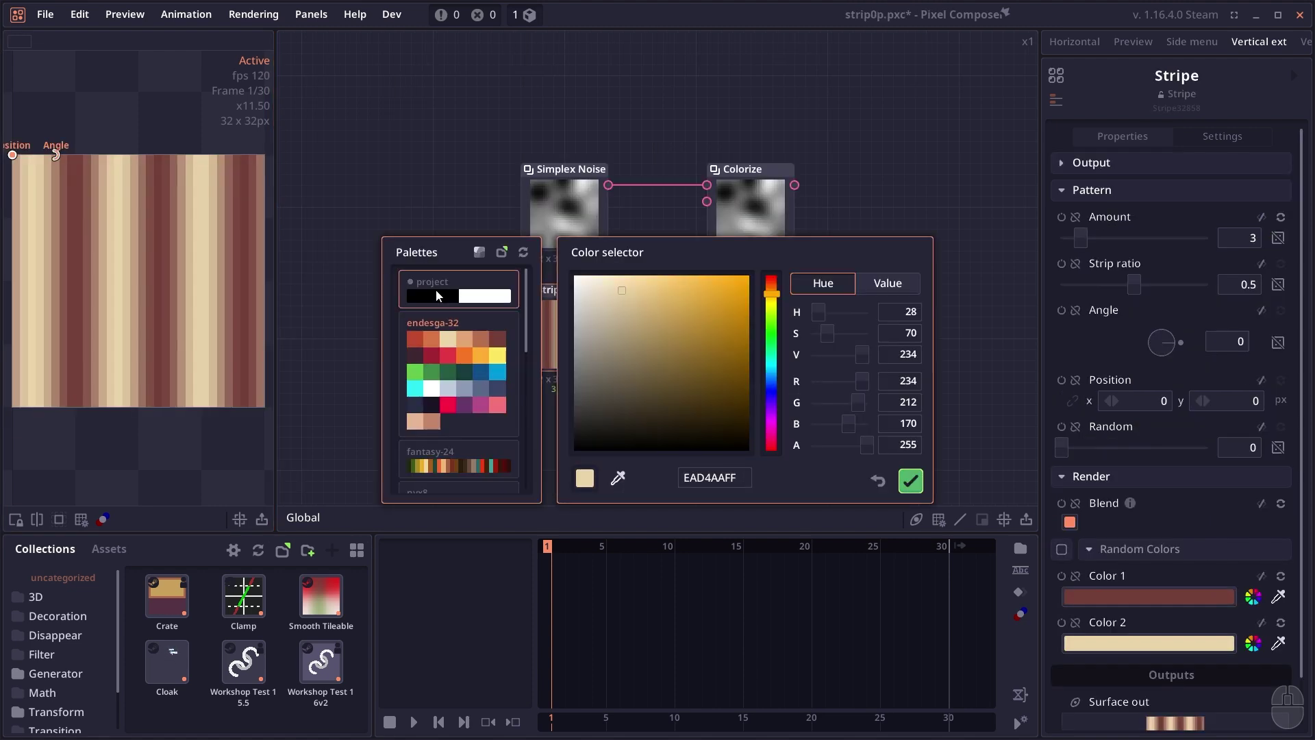
# Set the Stripe node's Color 2 to E4A572 from the endesga-32 palette.
pyautogui.click(466, 339)
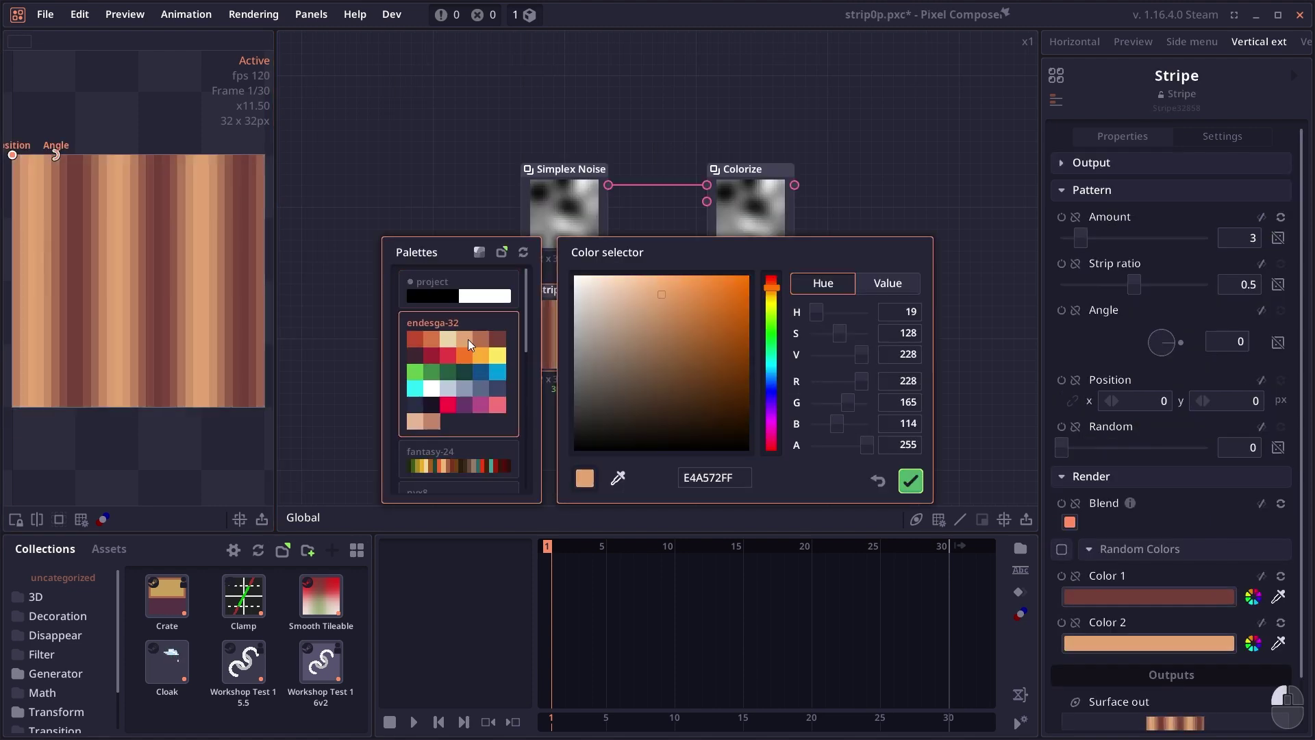
pyautogui.click(905, 485)
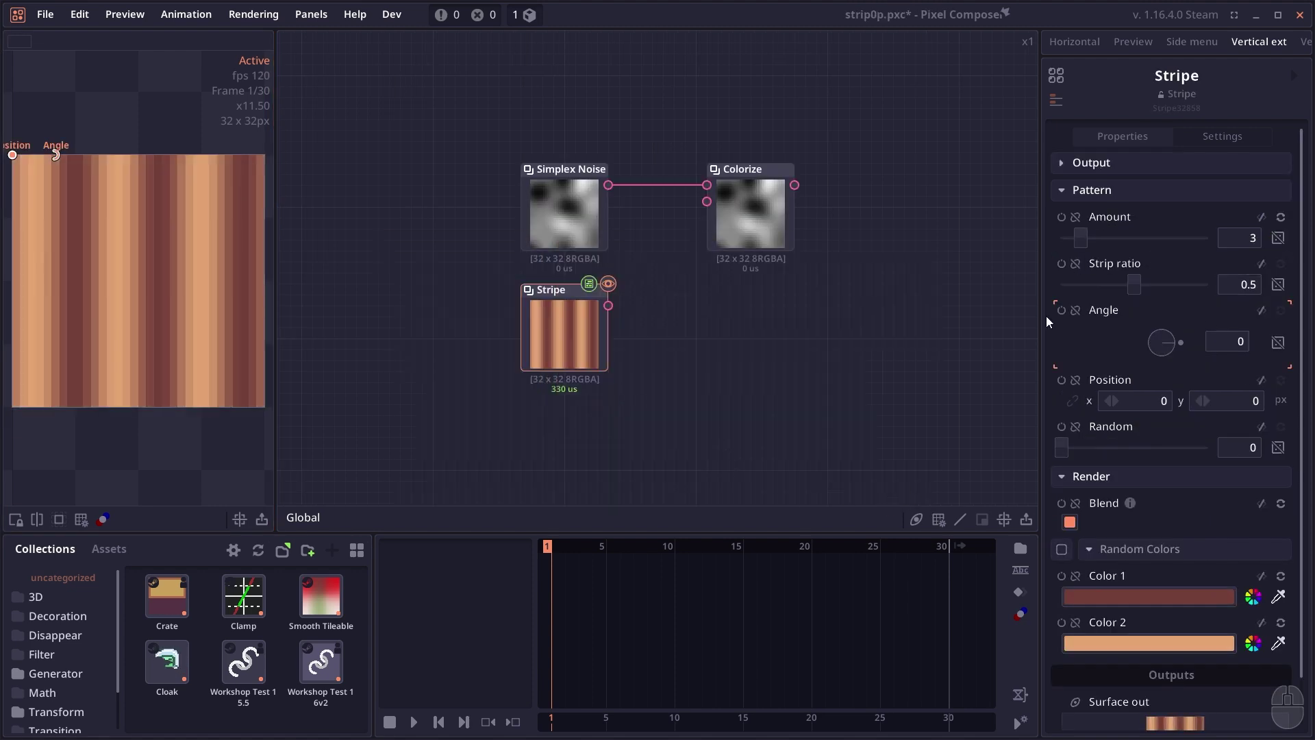
# Enable gradient mapping on the Colorize node, connect the Stripe output to its gradient map input, and preview Colorize.
pyautogui.click(772, 243)
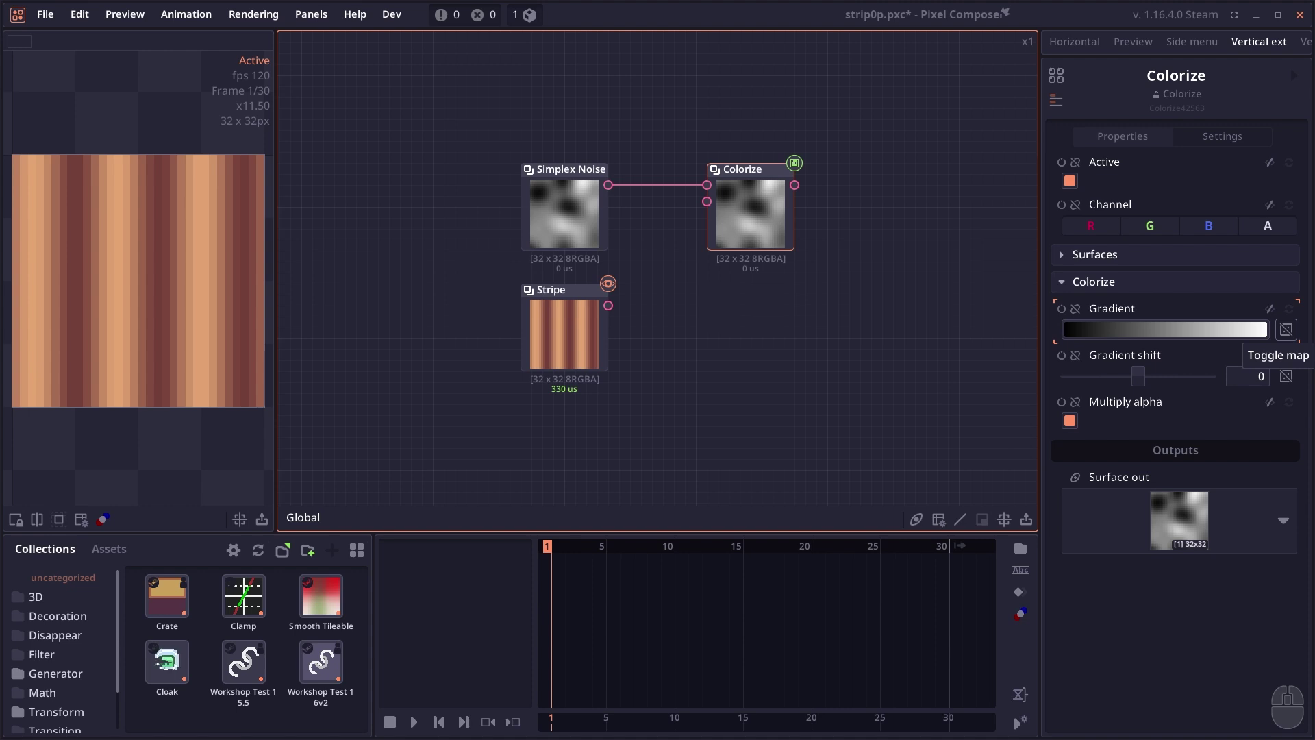
pyautogui.click(1285, 330)
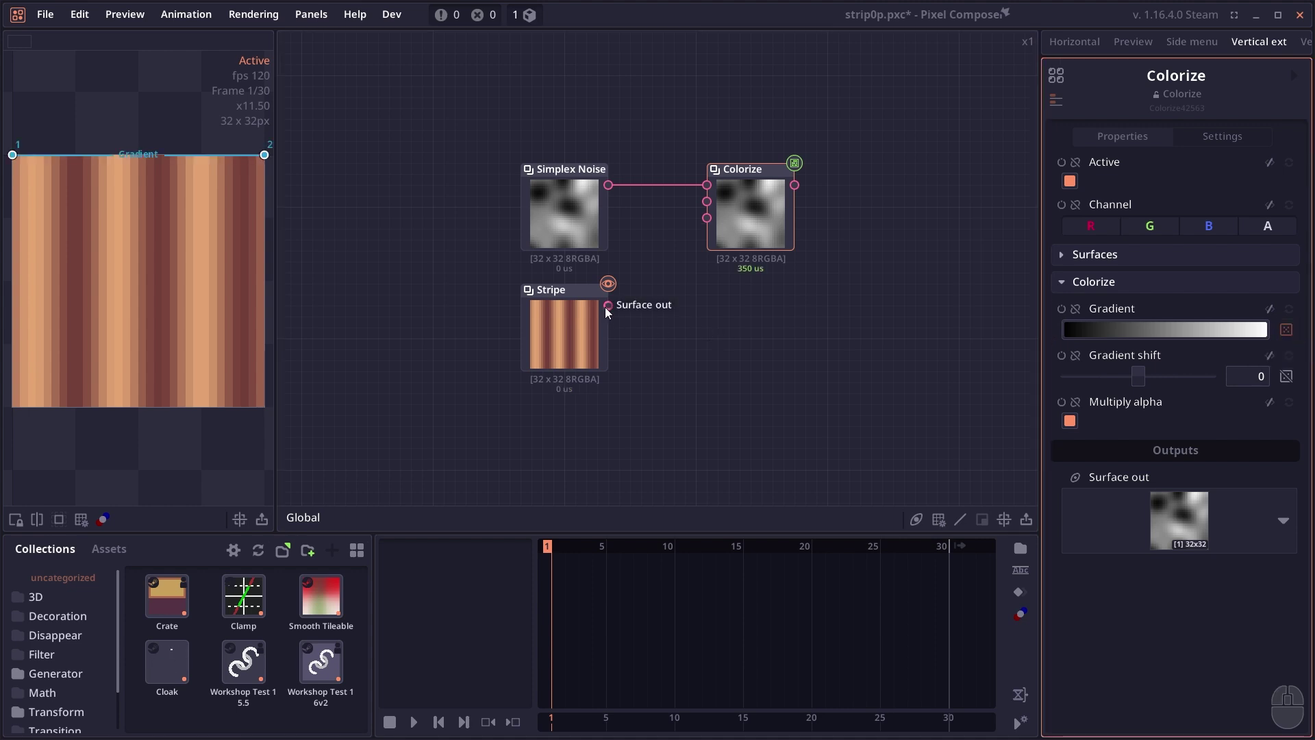
pyautogui.moveTo(607, 306); pyautogui.dragTo(707, 218)
pyautogui.doubleClick(746, 226)
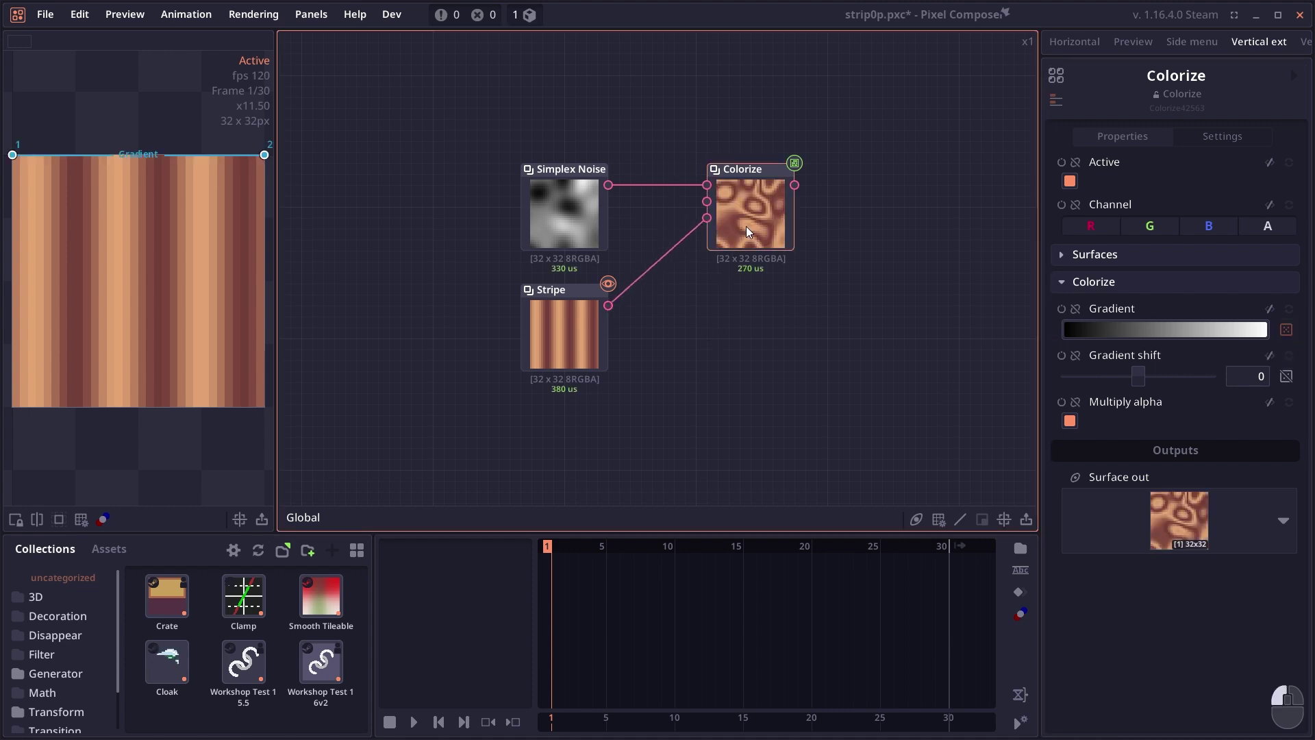
pyautogui.click(563, 316)
pyautogui.click(770, 221)
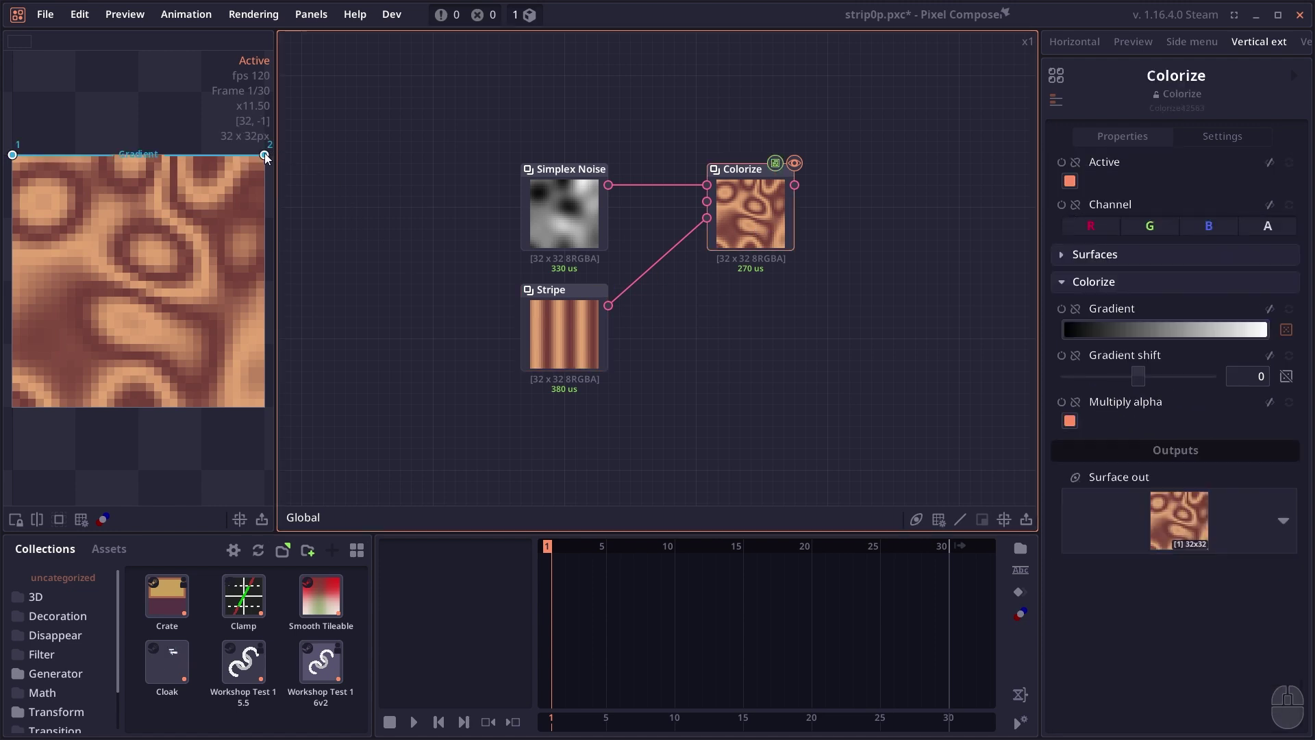
# Reposition both Gradient handles in the preview so the sampling line runs diagonally from the image's upper left edge to its lower right.
pyautogui.moveTo(267, 158); pyautogui.dragTo(38, 331)
pyautogui.moveTo(13, 156); pyautogui.dragTo(15, 205)
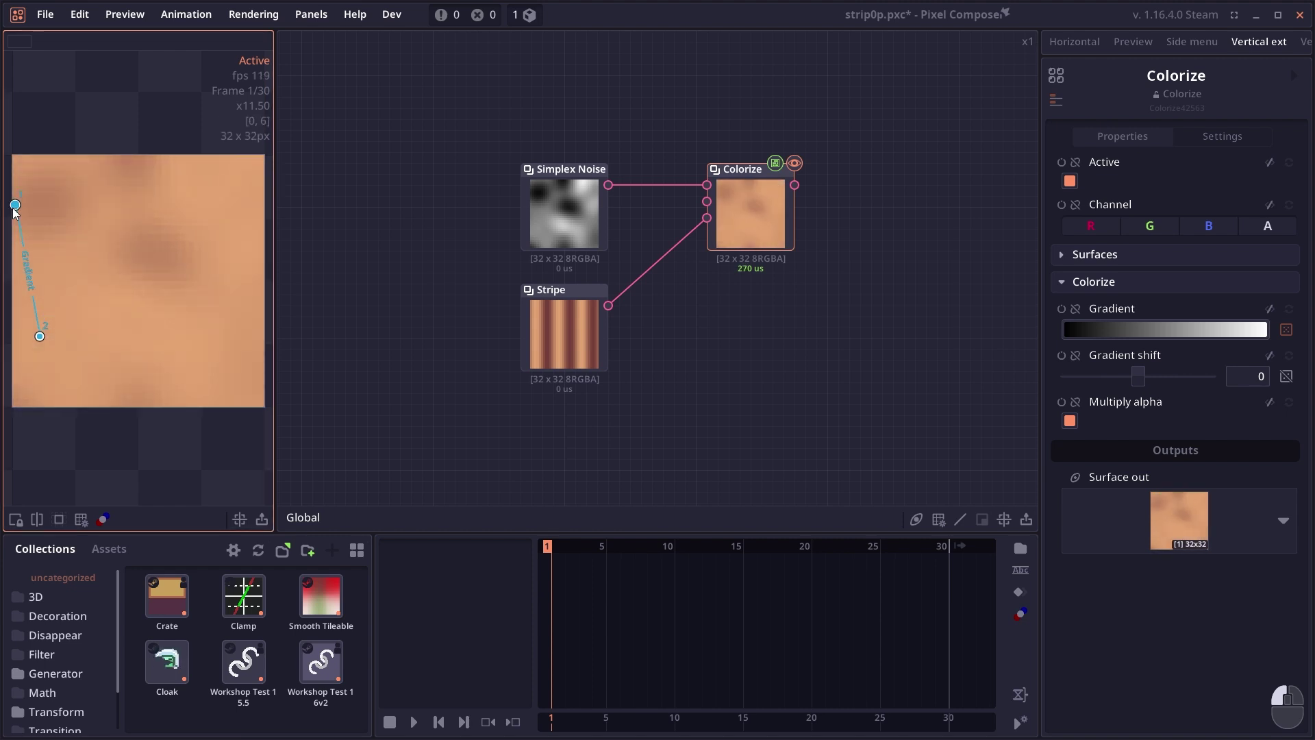
pyautogui.moveTo(40, 336); pyautogui.dragTo(230, 336)
pyautogui.moveTo(16, 205)
pyautogui.mouseDown()
pyautogui.moveTo(59, 261)
pyautogui.moveTo(12, 211)
pyautogui.mouseUp()
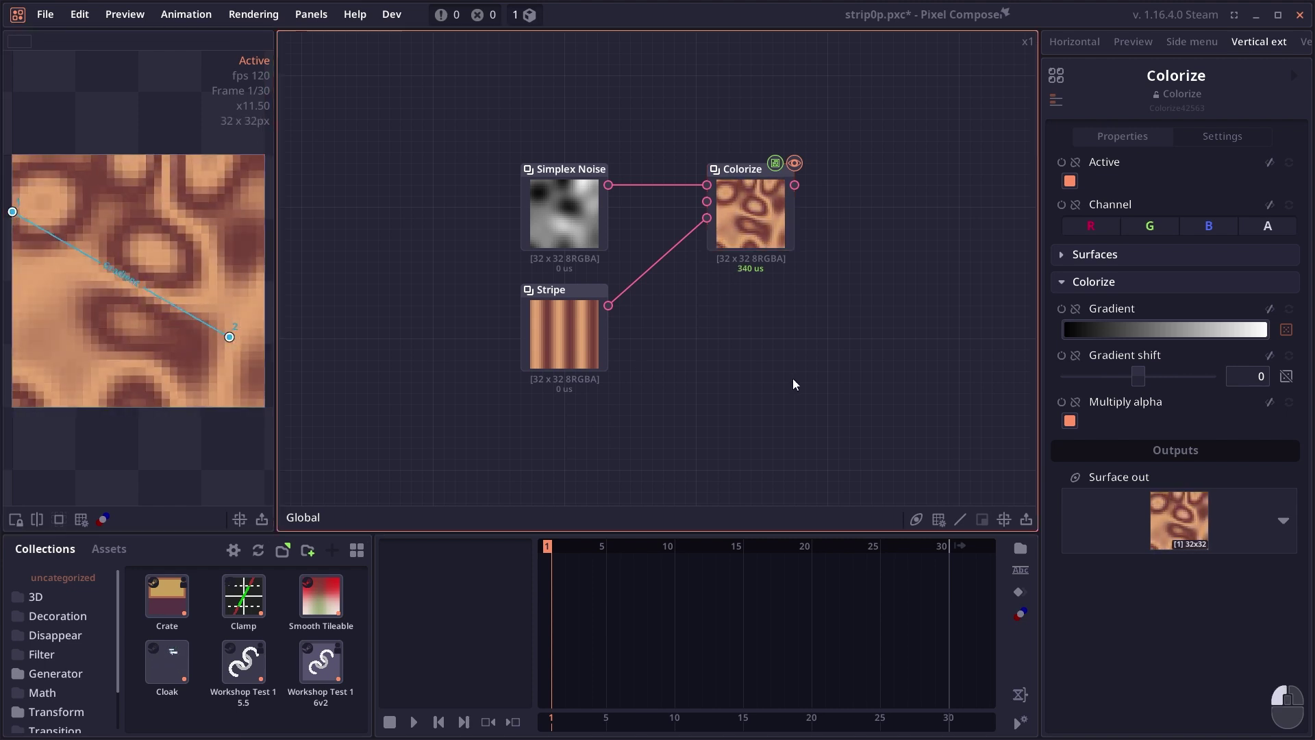
pyautogui.moveTo(779, 359); pyautogui.dragTo(731, 300)
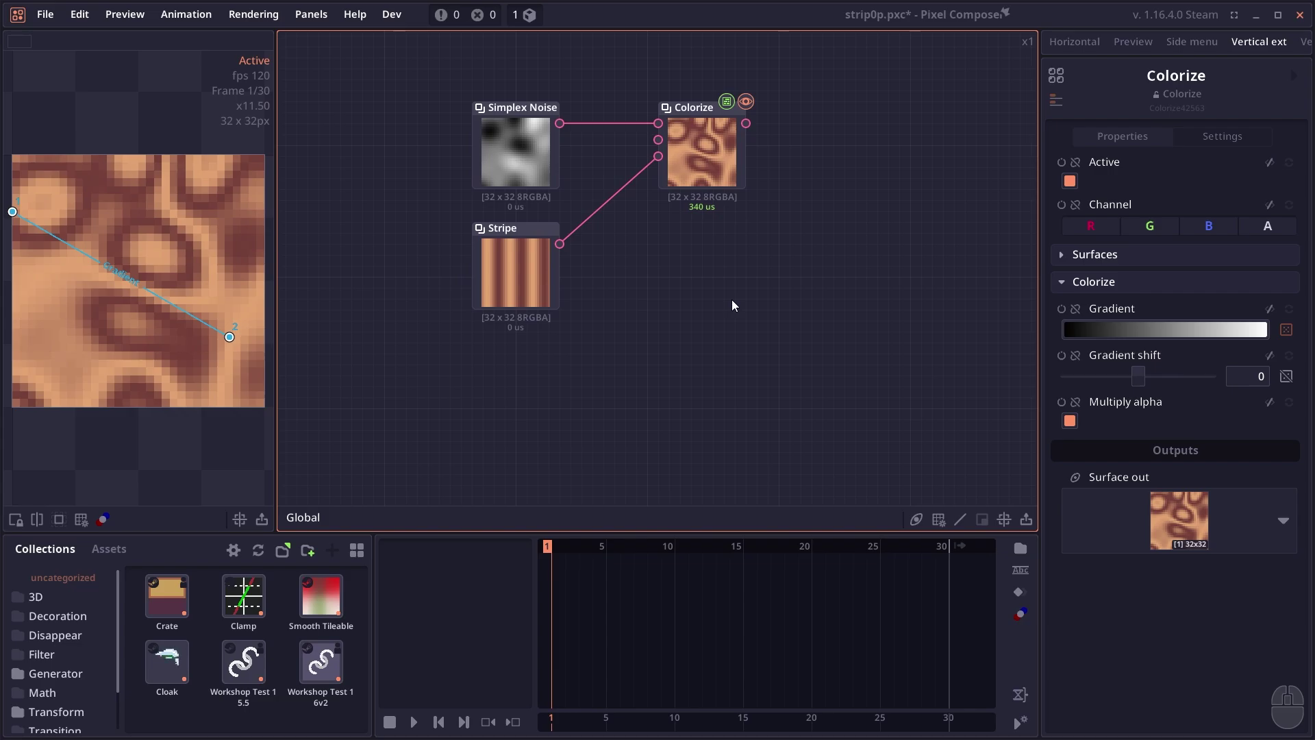
# Close the striped project and add a Canvas node to an empty project.
pyautogui.hotkey('ctrl', 'q')
pyautogui.click(676, 392)
pyautogui.rightClick(656, 291)
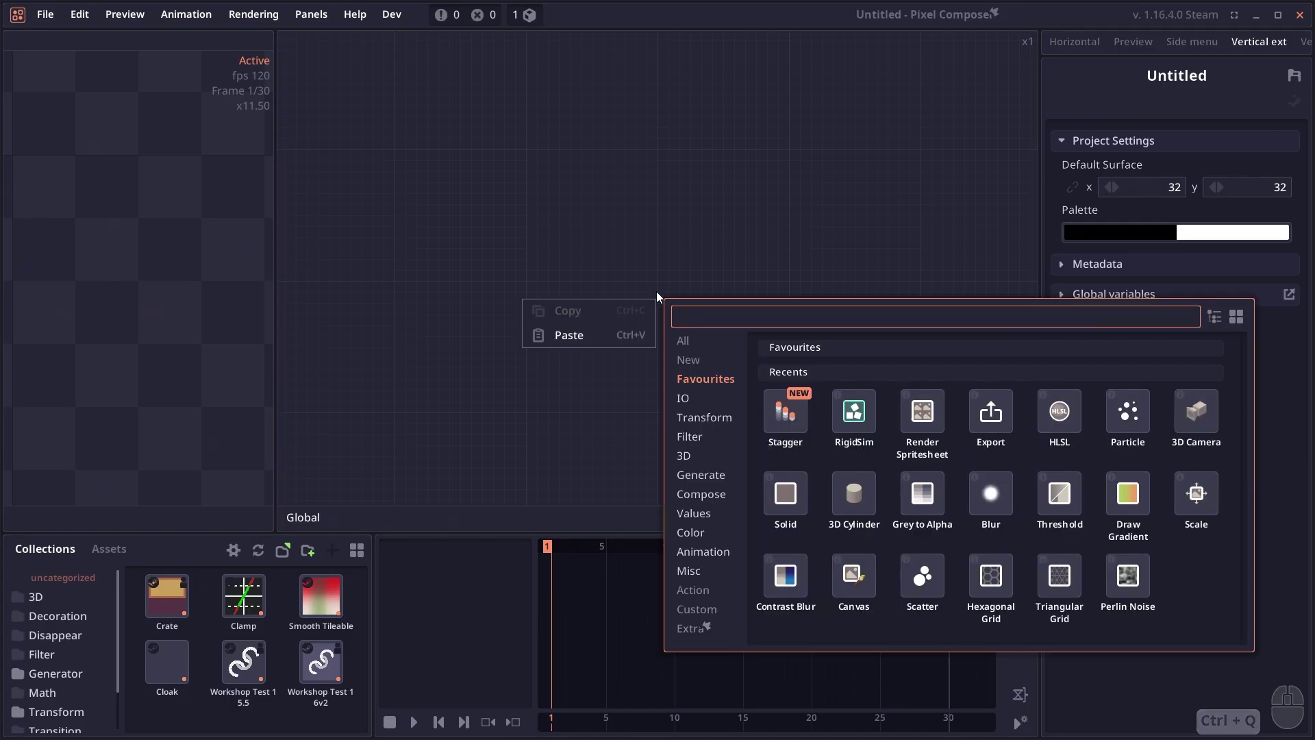
pyautogui.write('canvas')
pyautogui.click(693, 343)
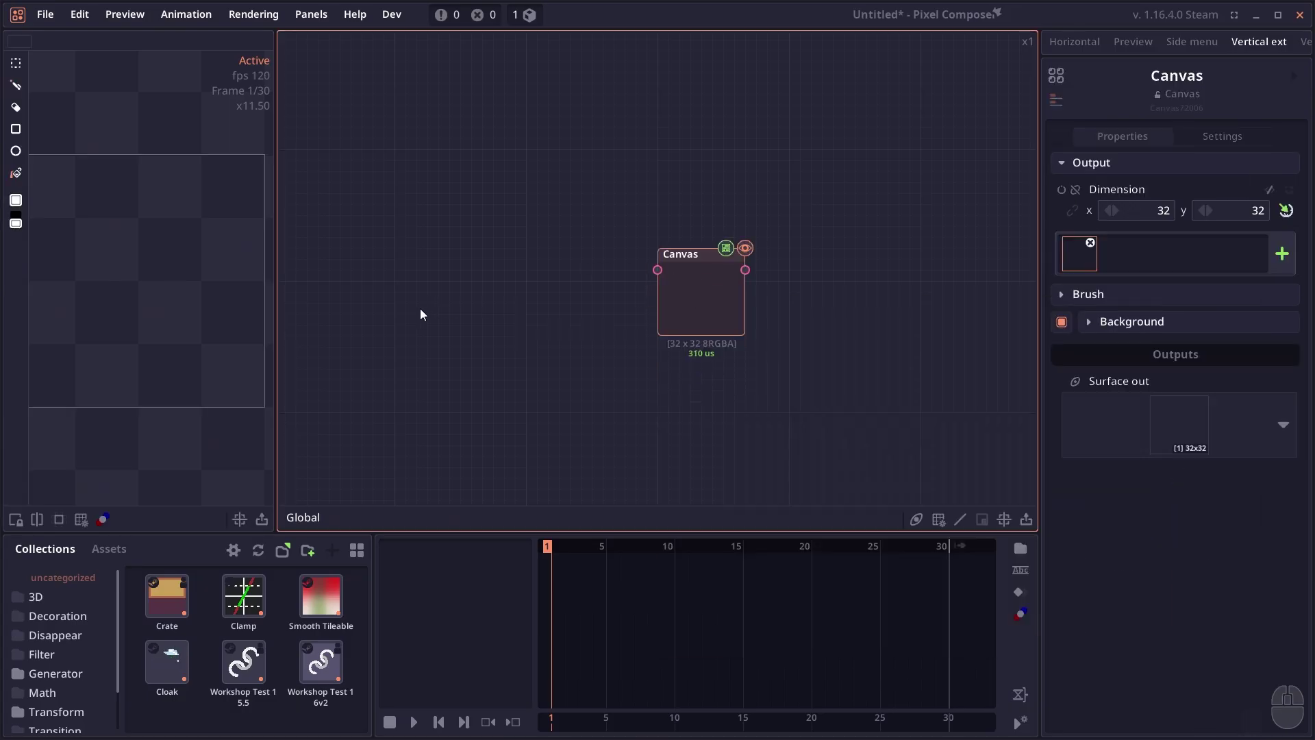
# Activate the Pencil on the canvas and set endesga-32 as the project's default palette.
pyautogui.moveTo(278, 318); pyautogui.dragTo(376, 318)
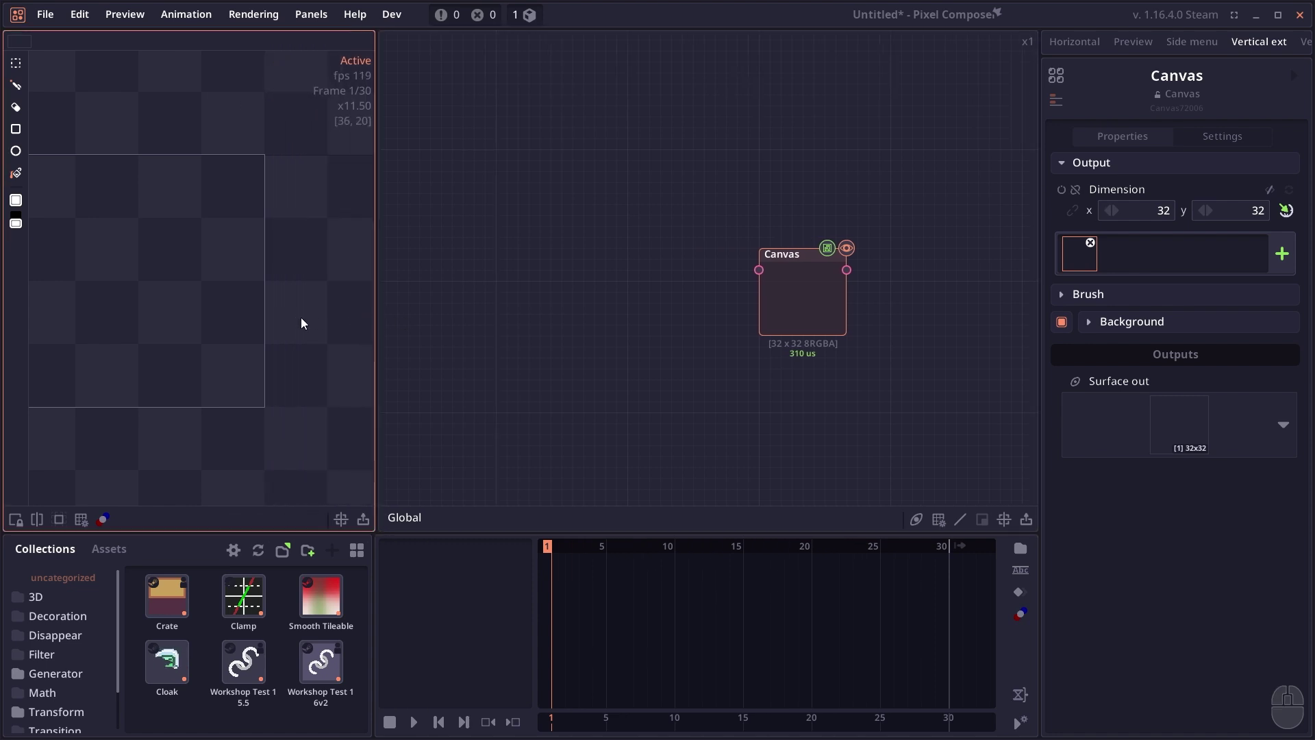
pyautogui.press('f')
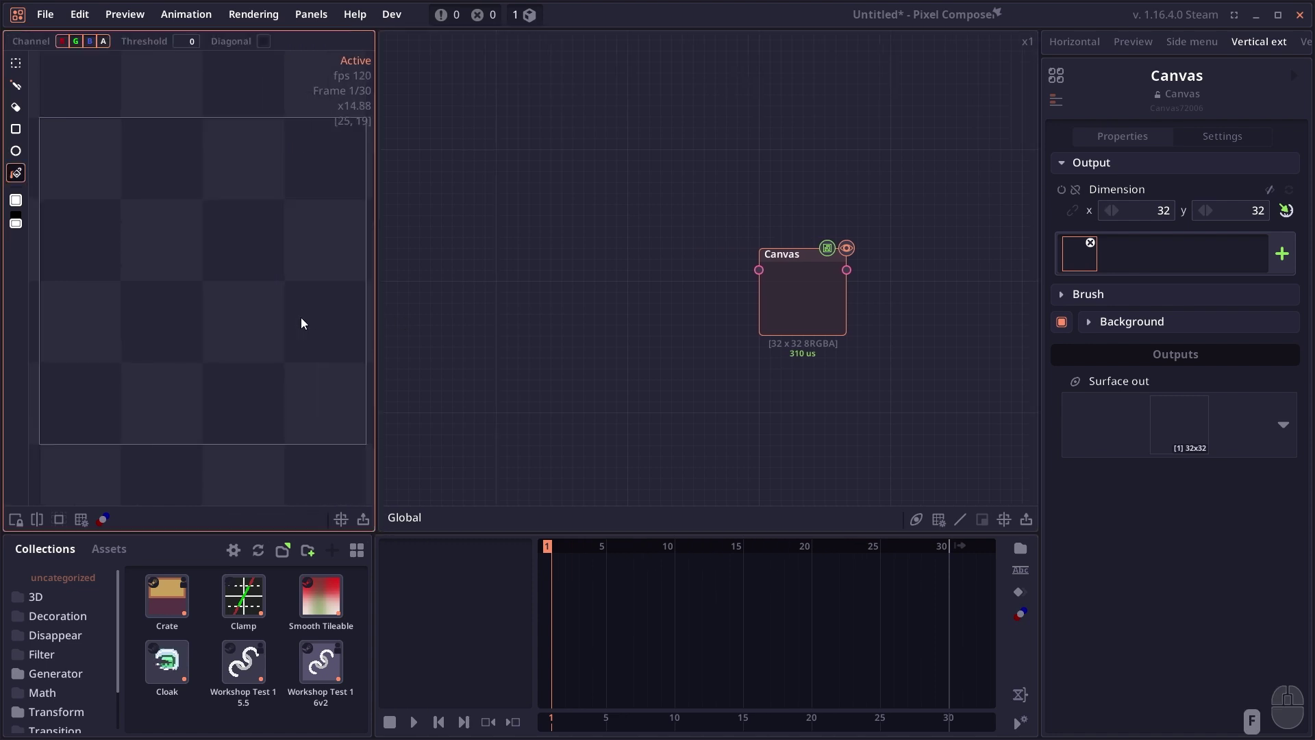
pyautogui.click(15, 87)
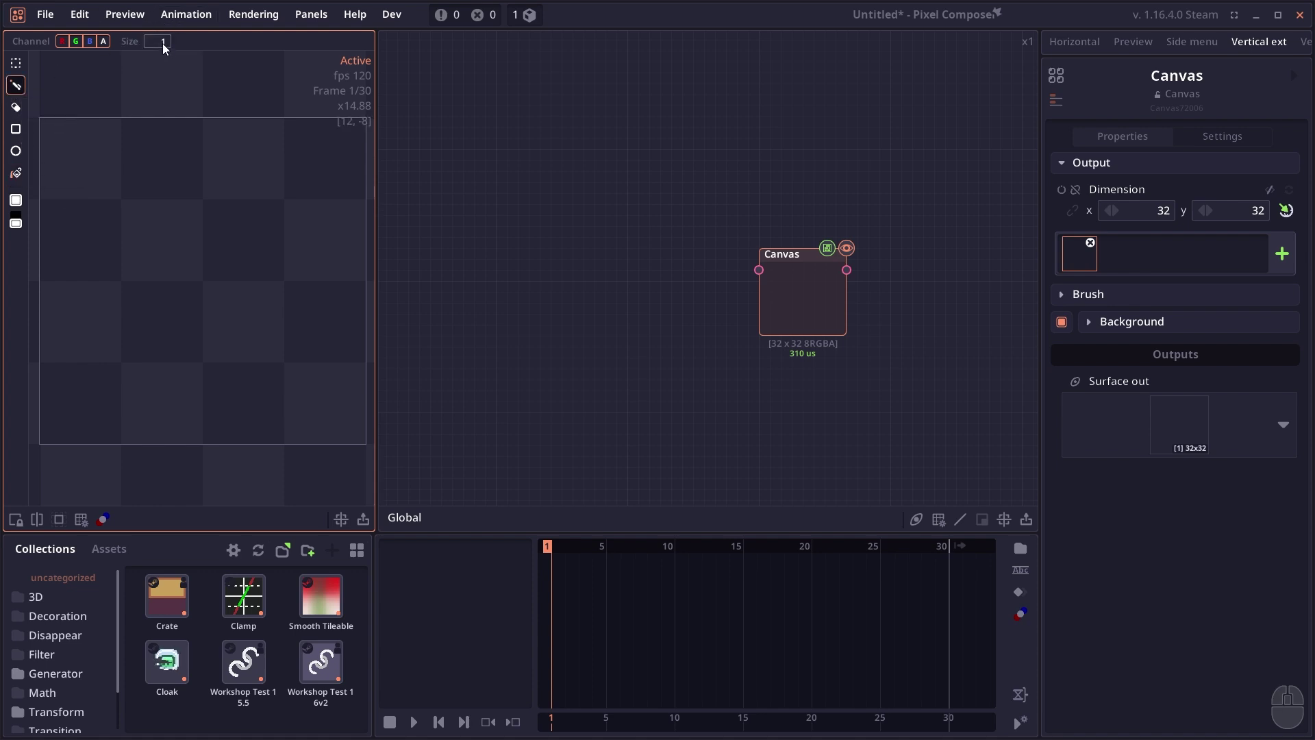
pyautogui.click(16, 203)
pyautogui.rightClick(459, 340)
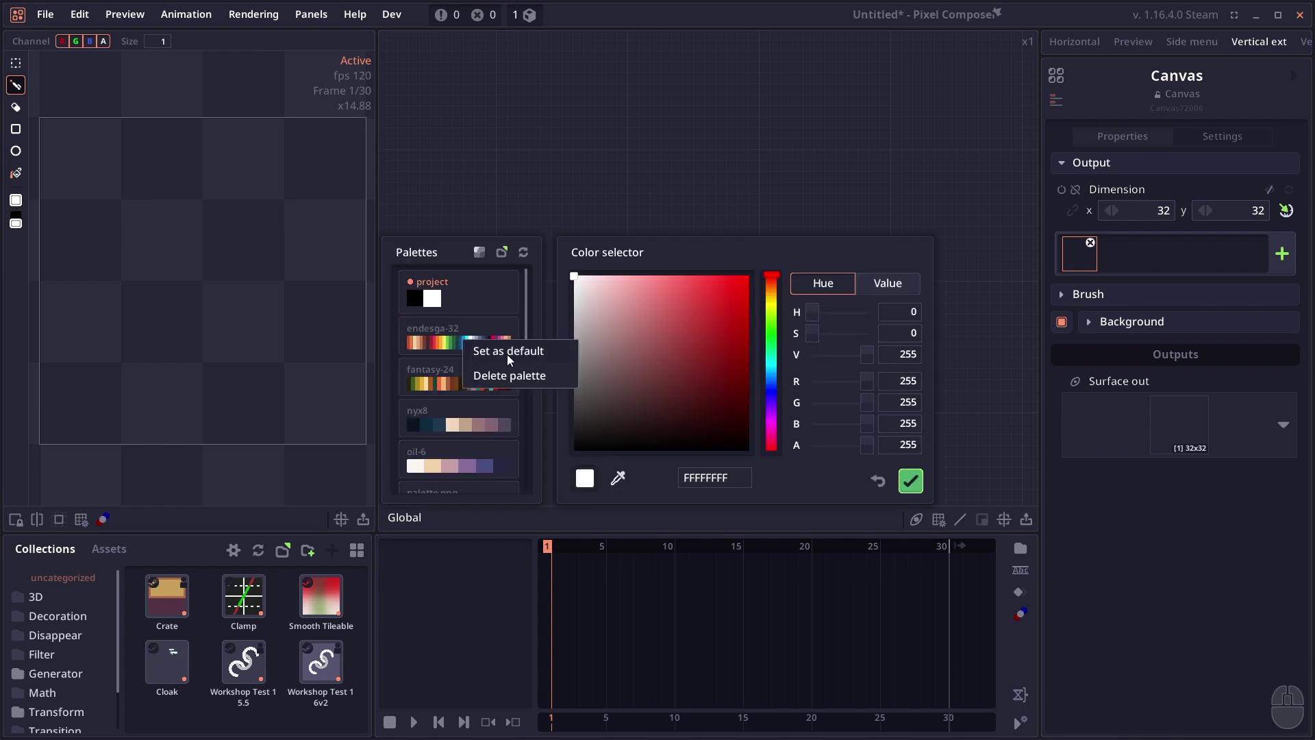
pyautogui.click(507, 354)
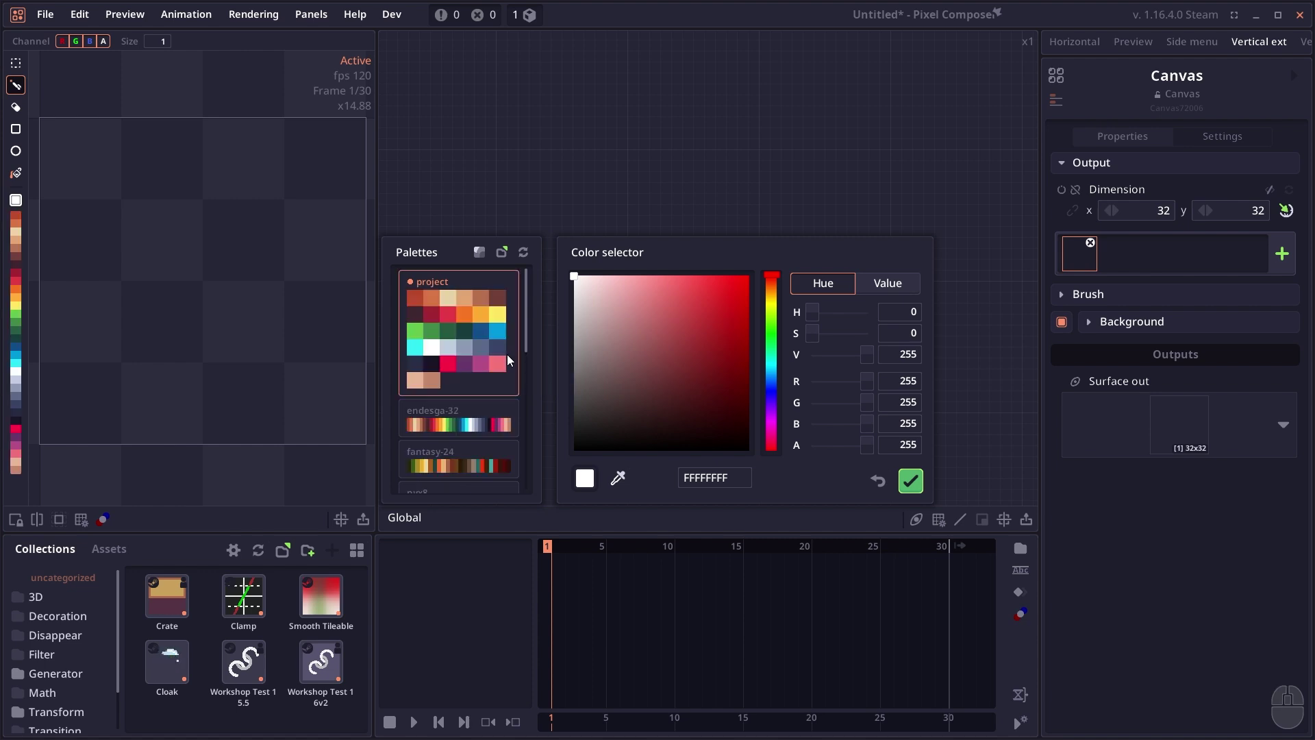
pyautogui.click(905, 485)
# Draw freehand pencil strokes on the canvas in white, tan, yellow and another palette colour.
pyautogui.click(15, 305)
pyautogui.moveTo(86, 356)
pyautogui.mouseDown()
pyautogui.moveTo(207, 216)
pyautogui.moveTo(248, 336)
pyautogui.mouseUp()
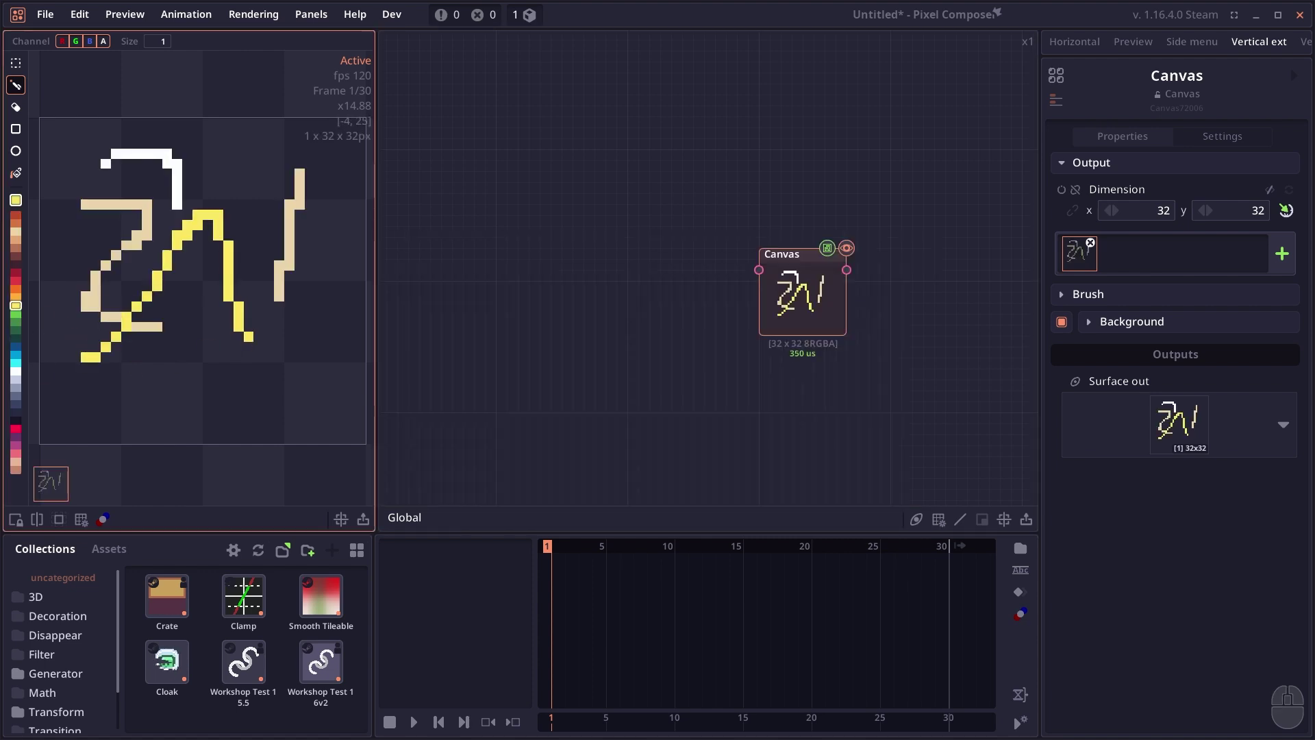
pyautogui.click(14, 401)
pyautogui.moveTo(102, 411)
pyautogui.mouseDown()
pyautogui.moveTo(279, 322)
pyautogui.moveTo(162, 405)
pyautogui.mouseUp()
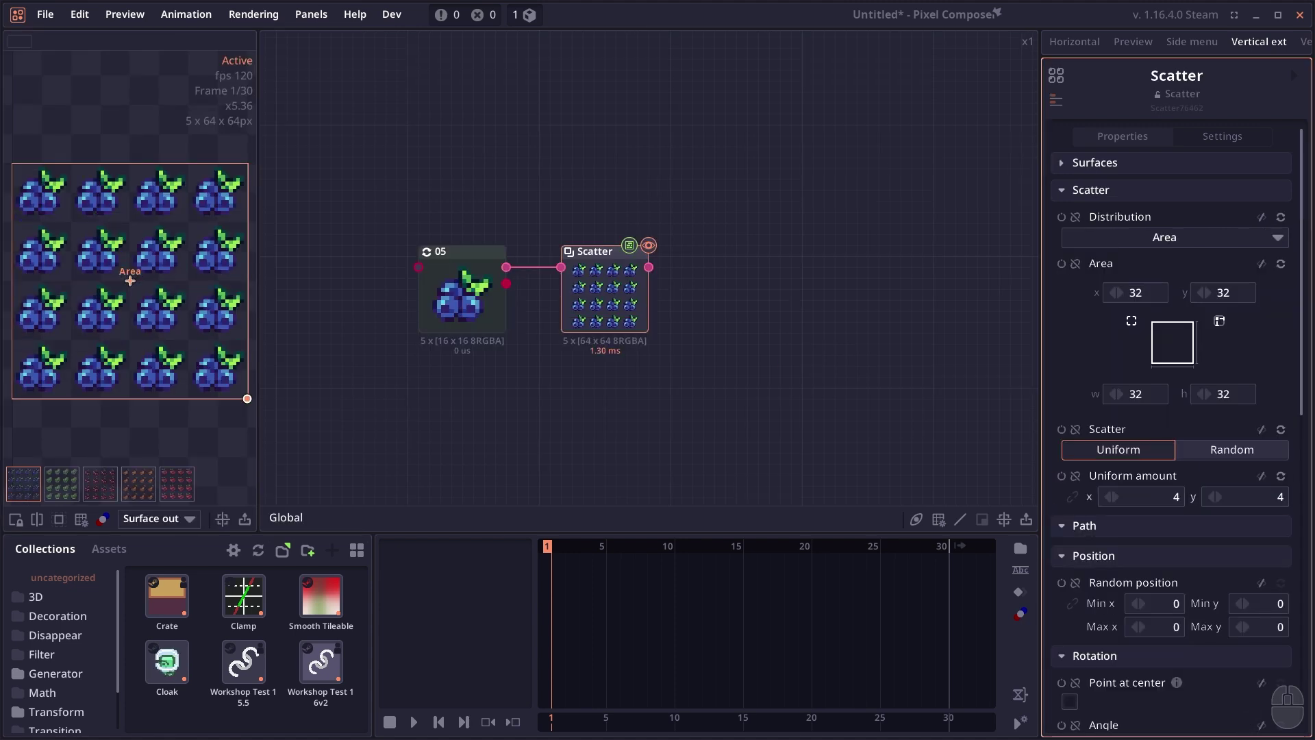
# Try the Index and Random array modes on the Scatter node's surfaces, and set Array to Texture.
pyautogui.click(1128, 163)
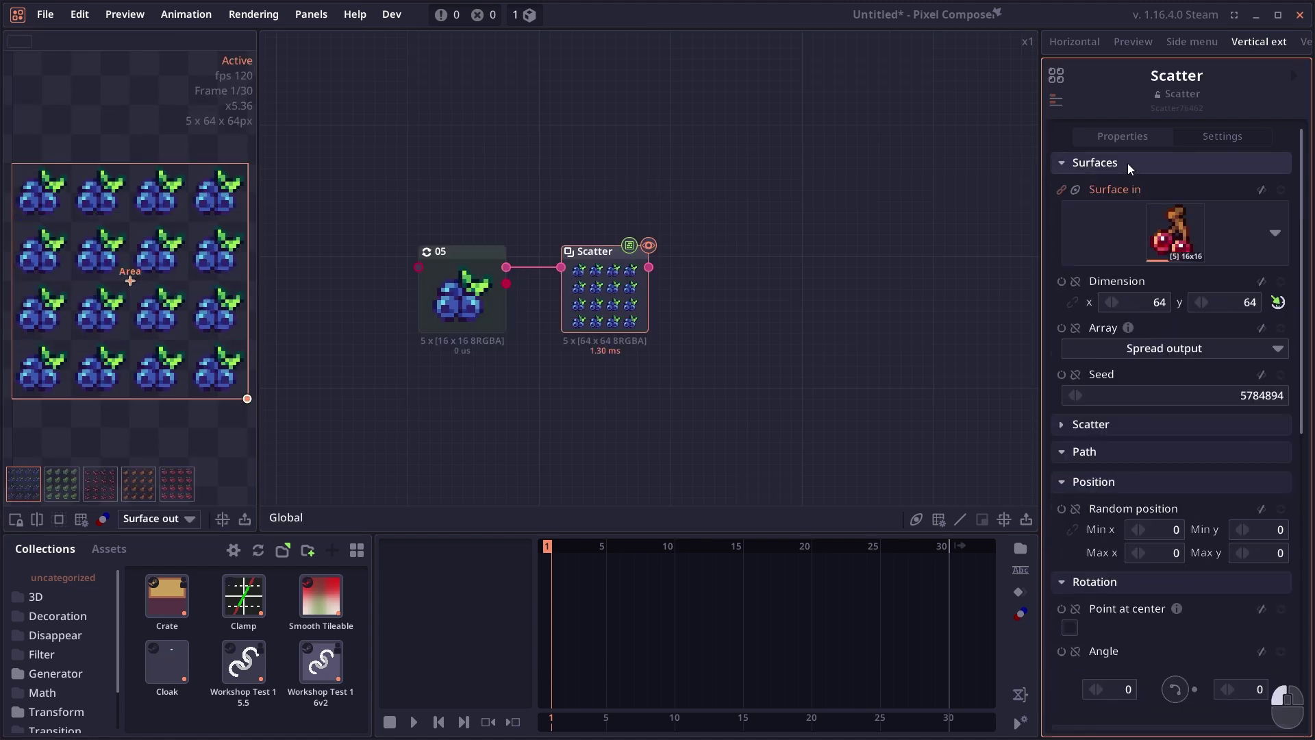
pyautogui.click(1124, 342)
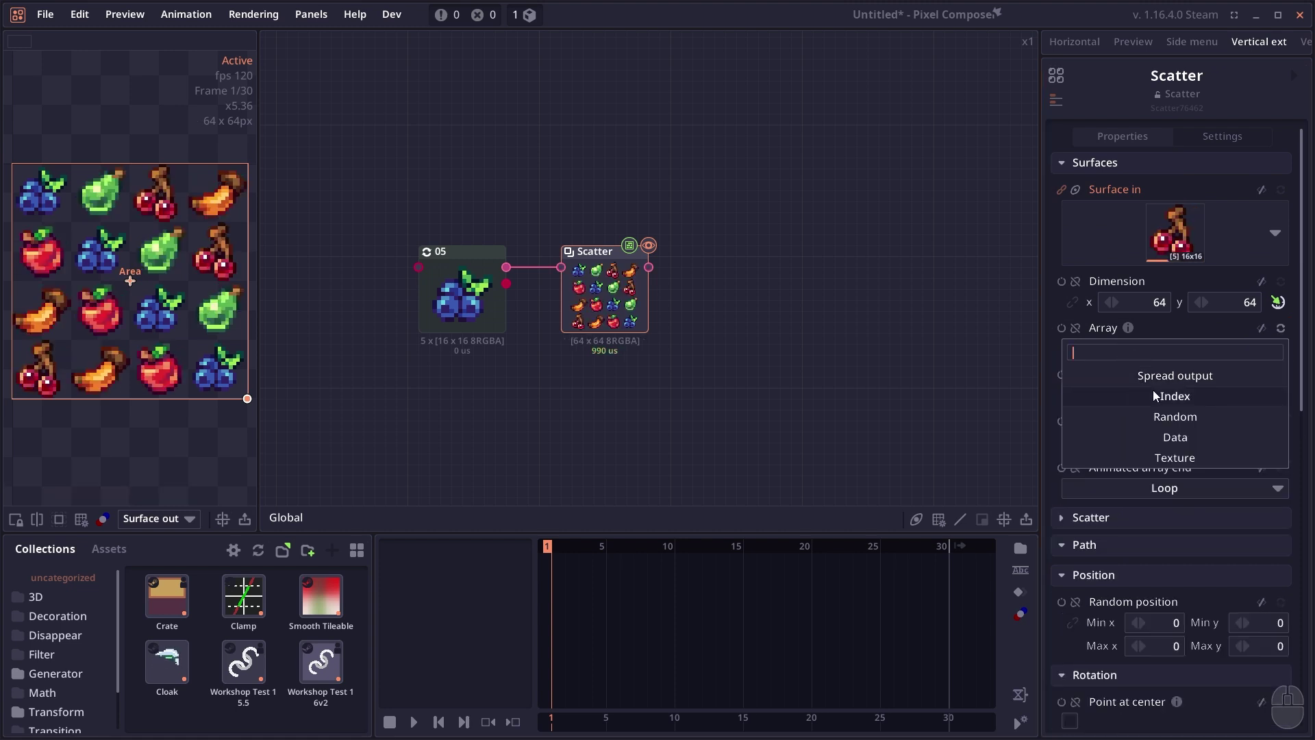
pyautogui.click(1153, 390)
pyautogui.click(1153, 341)
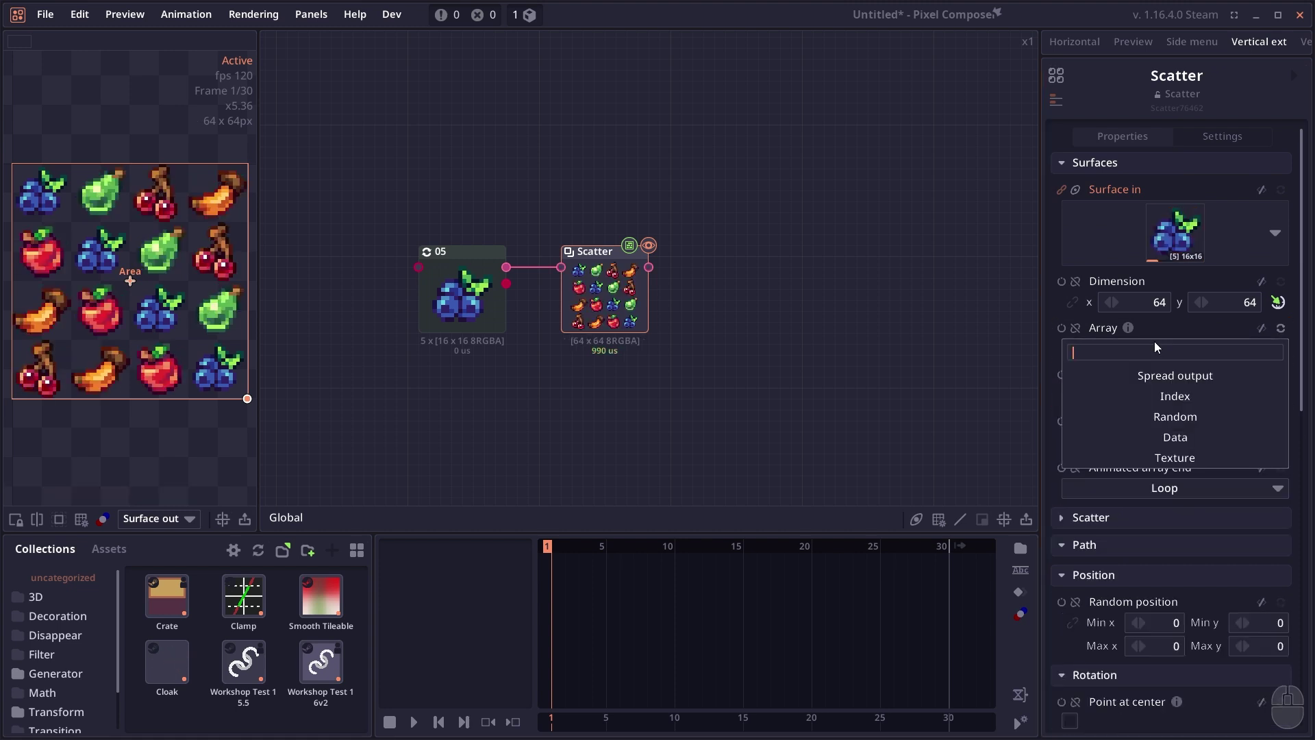
pyautogui.click(1178, 417)
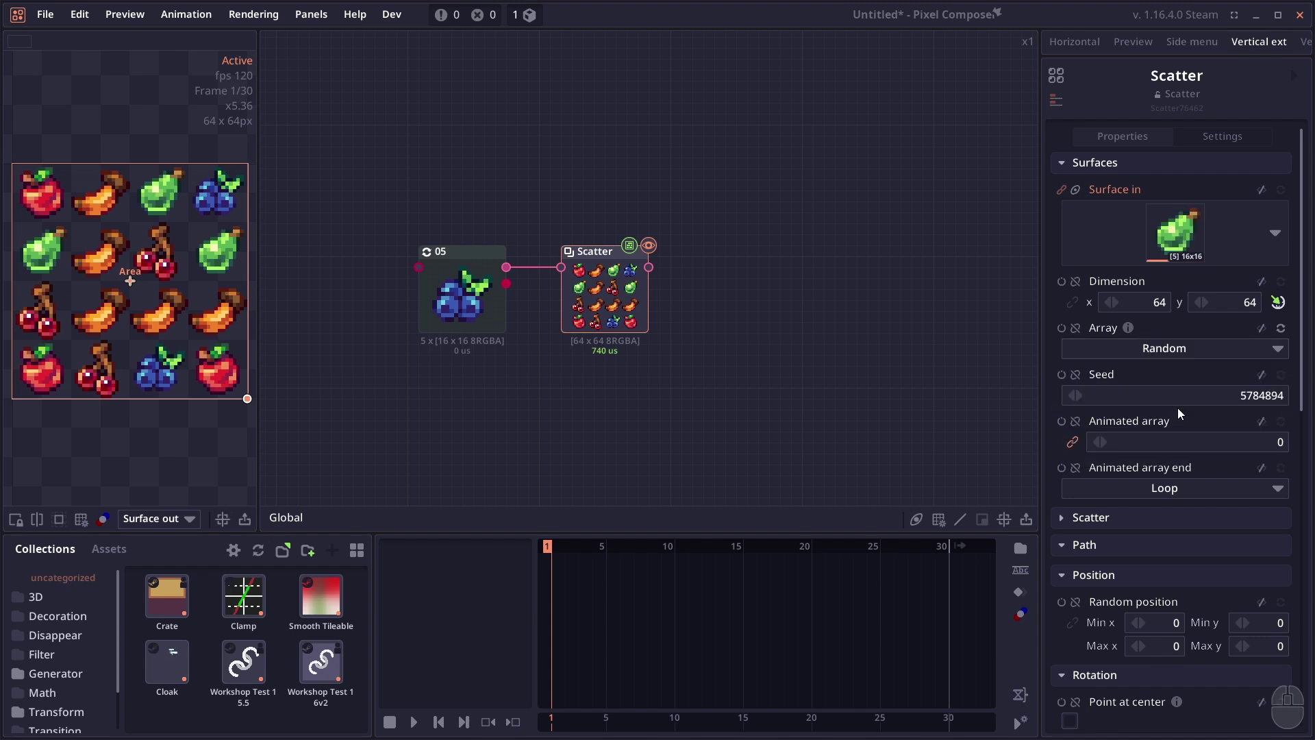
pyautogui.click(1178, 340)
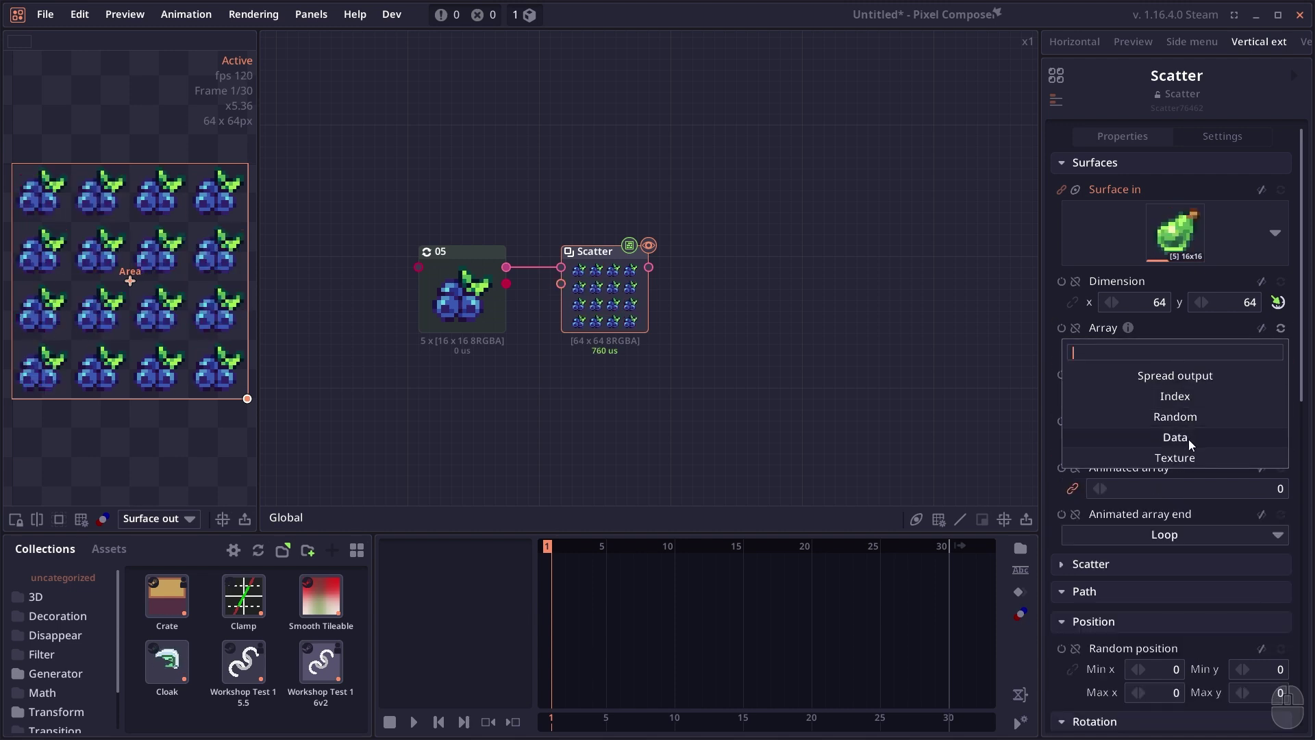
pyautogui.click(1191, 456)
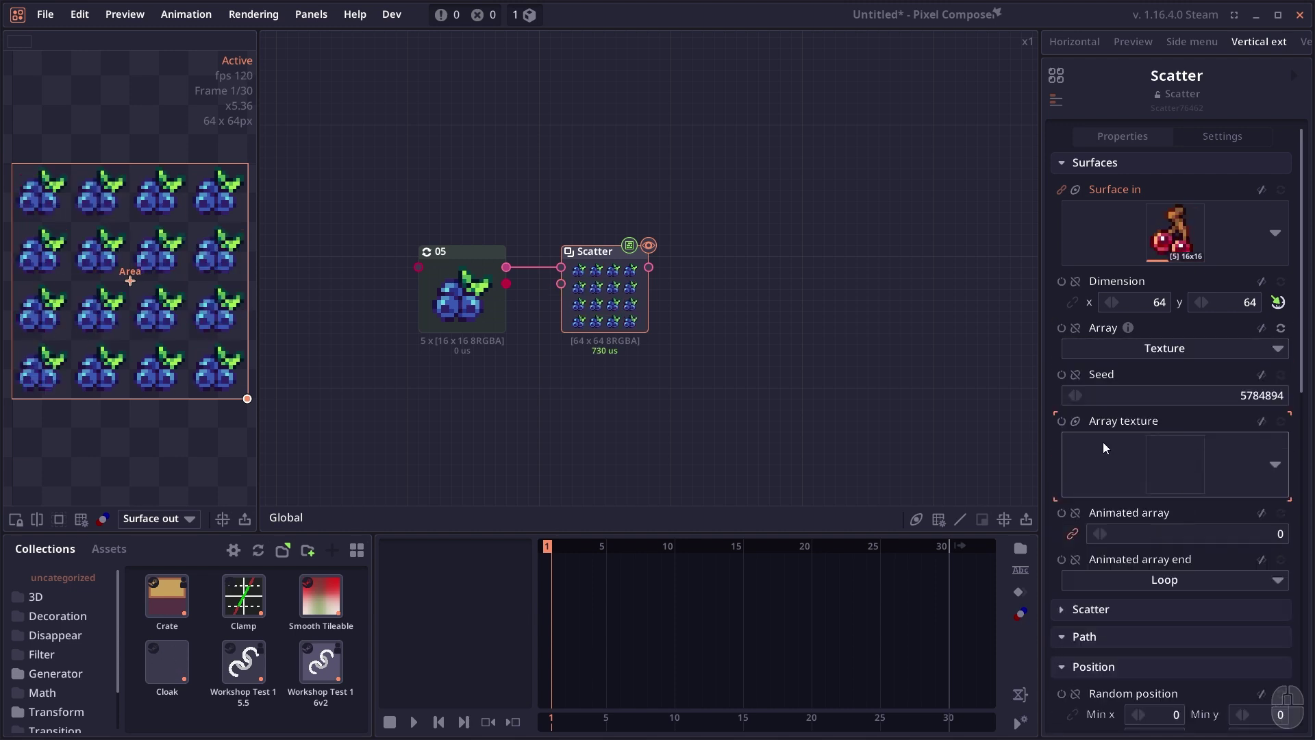
# Add a Draw Gradient node below the image array and connect it to the Scatter node's array texture input.
pyautogui.rightClick(519, 399)
pyautogui.write('grad')
pyautogui.click(859, 454)
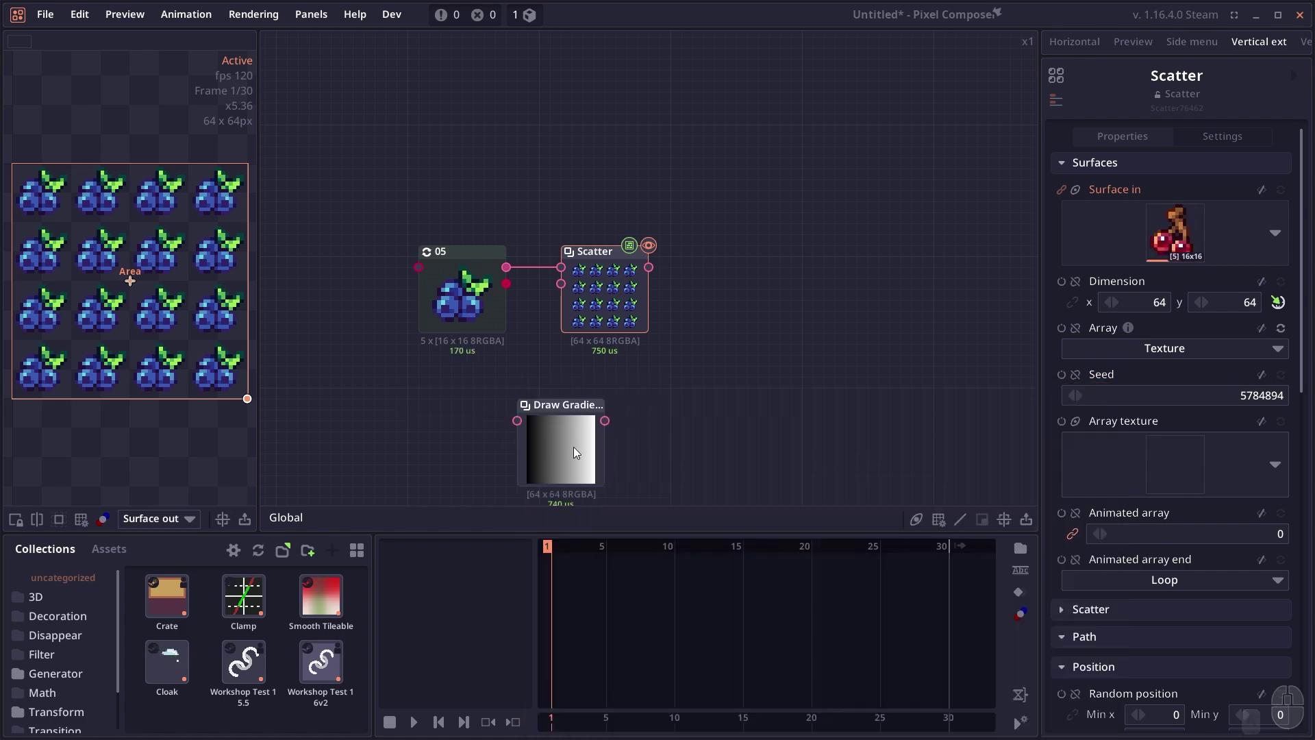
pyautogui.moveTo(573, 447)
pyautogui.mouseDown()
pyautogui.moveTo(510, 385)
pyautogui.moveTo(564, 283)
pyautogui.mouseUp()
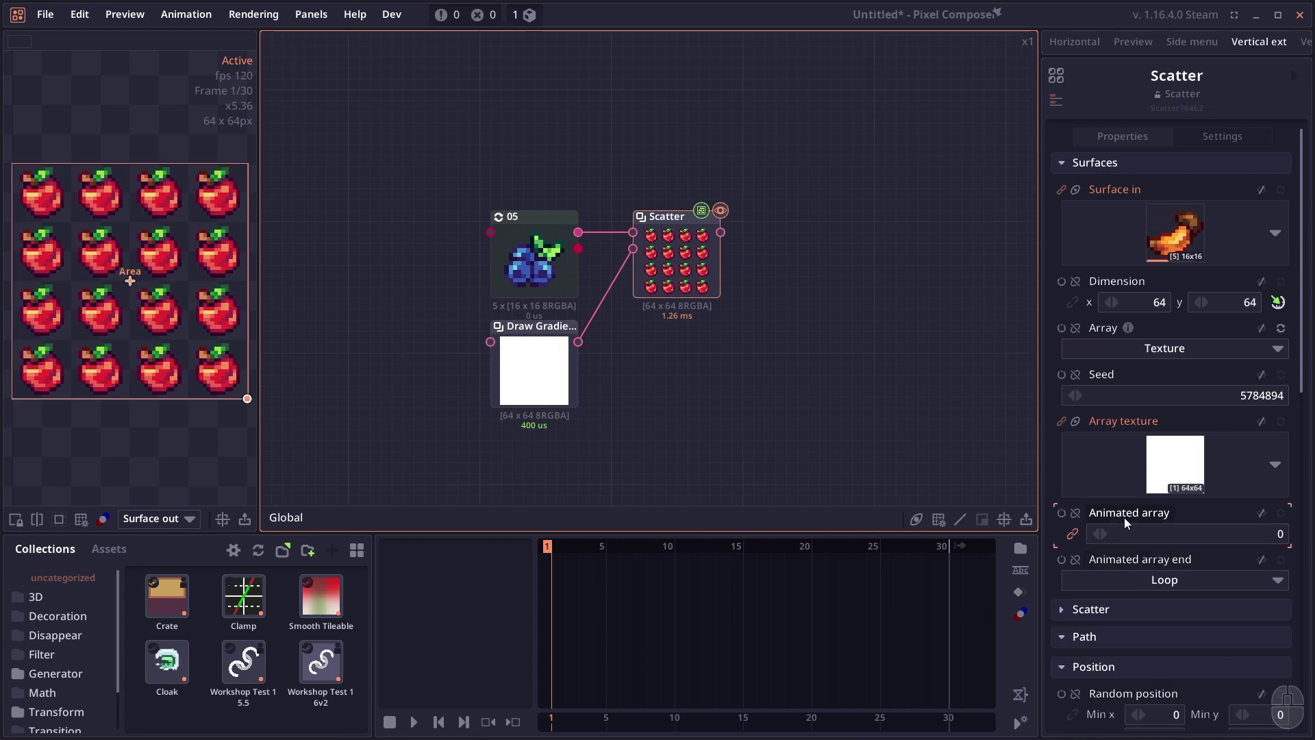
# Change the Scatter node's area shape to an ellipse and adjust the Uniform amount.
pyautogui.scroll(-10, 1116, 531)
pyautogui.scroll(3, 1116, 528)
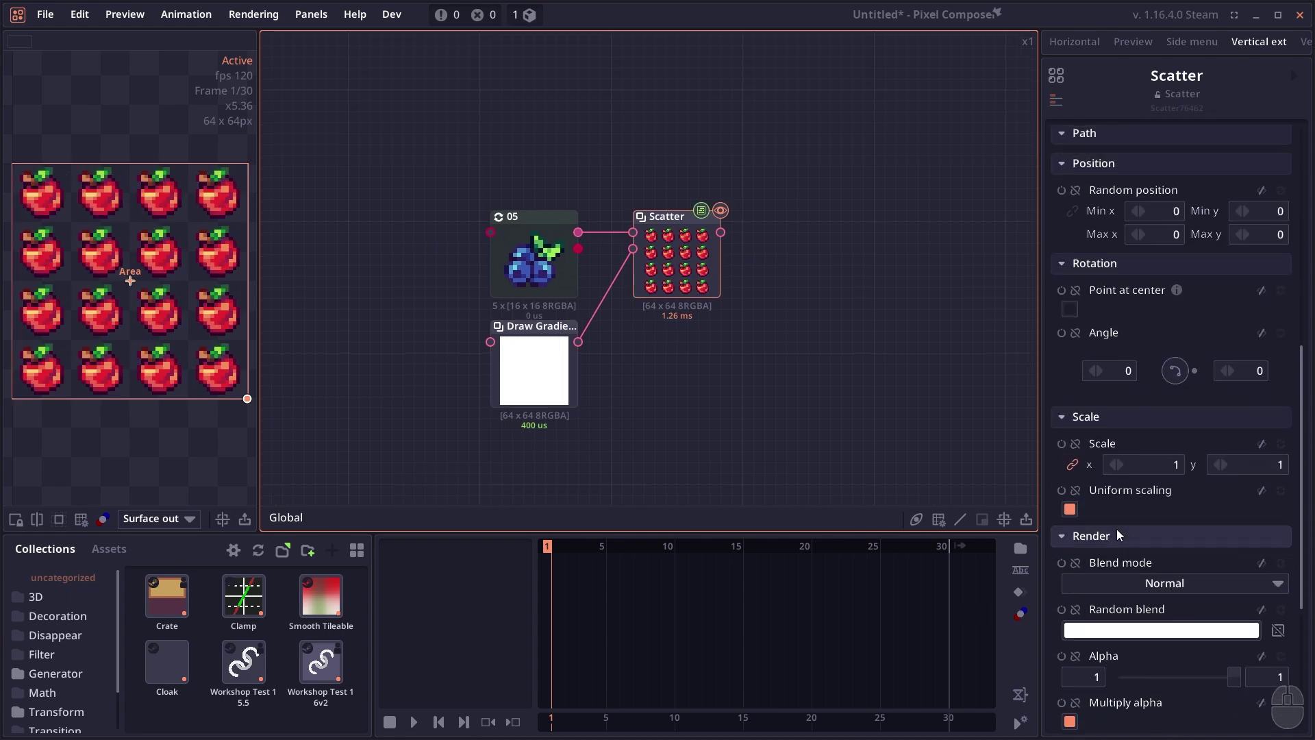
pyautogui.click(1112, 170)
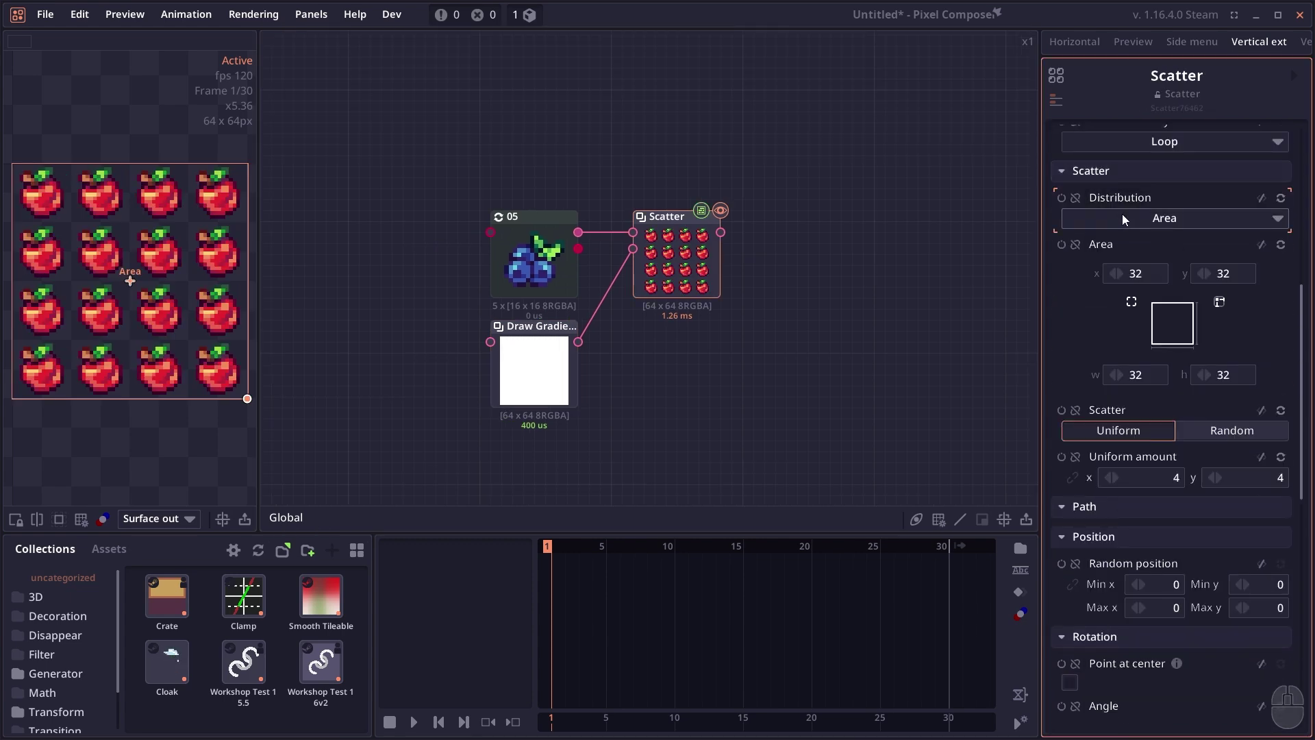
pyautogui.scroll(-1, 1185, 438)
pyautogui.scroll(1, 1190, 445)
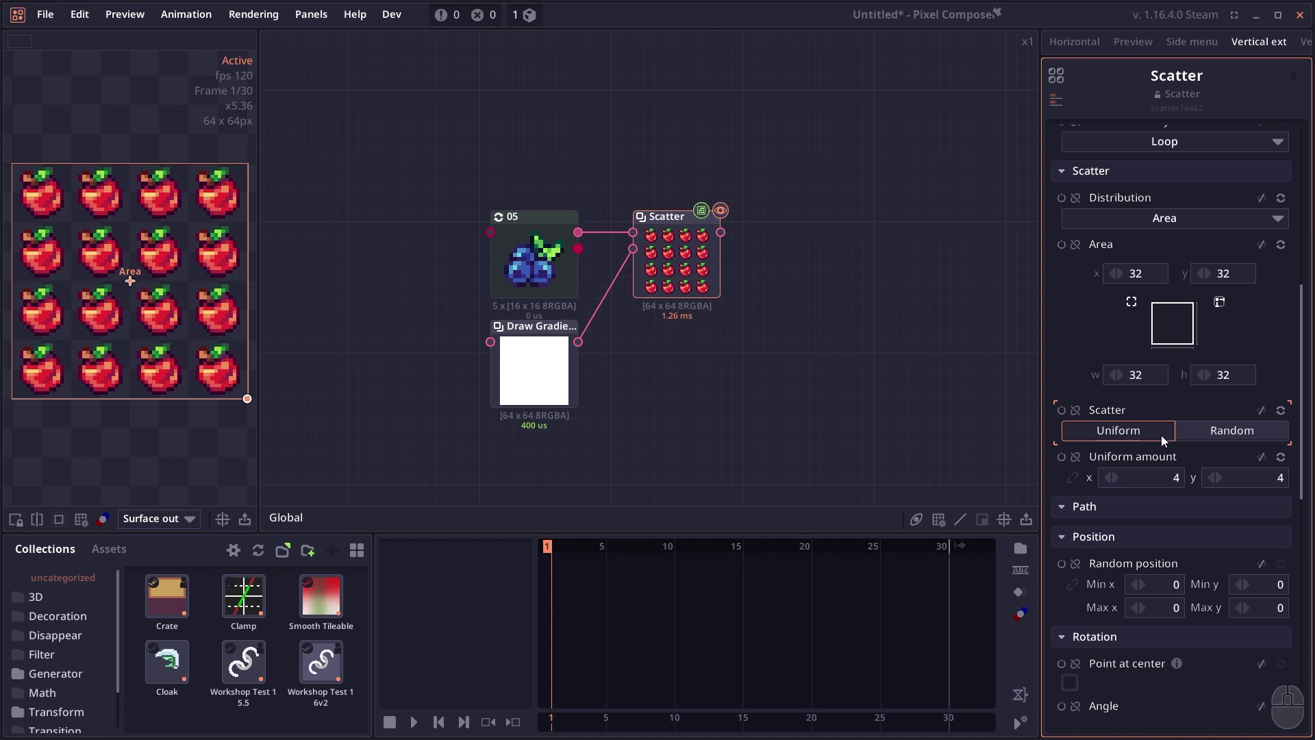
pyautogui.moveTo(1145, 478); pyautogui.dragTo(1225, 478)
pyautogui.click(1180, 341)
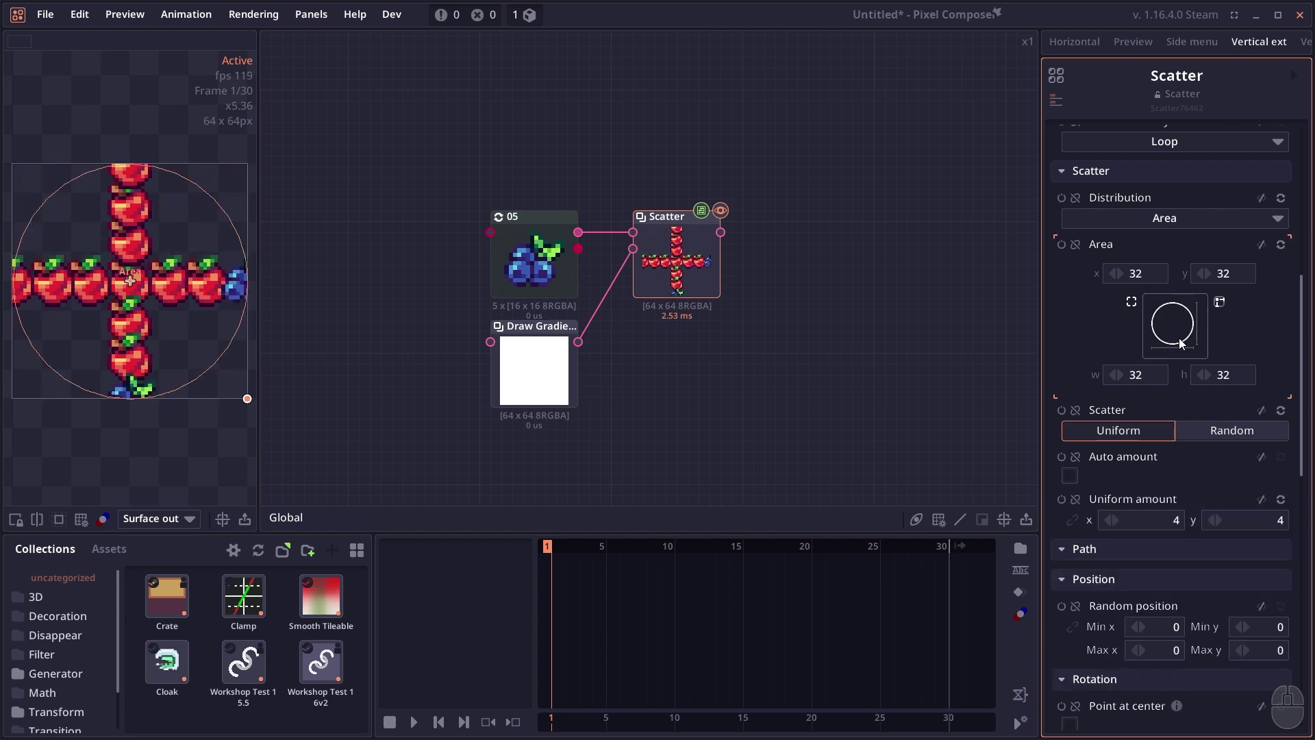
pyautogui.moveTo(1139, 528); pyautogui.dragTo(1176, 398)
pyautogui.scroll(-3, 1218, 521)
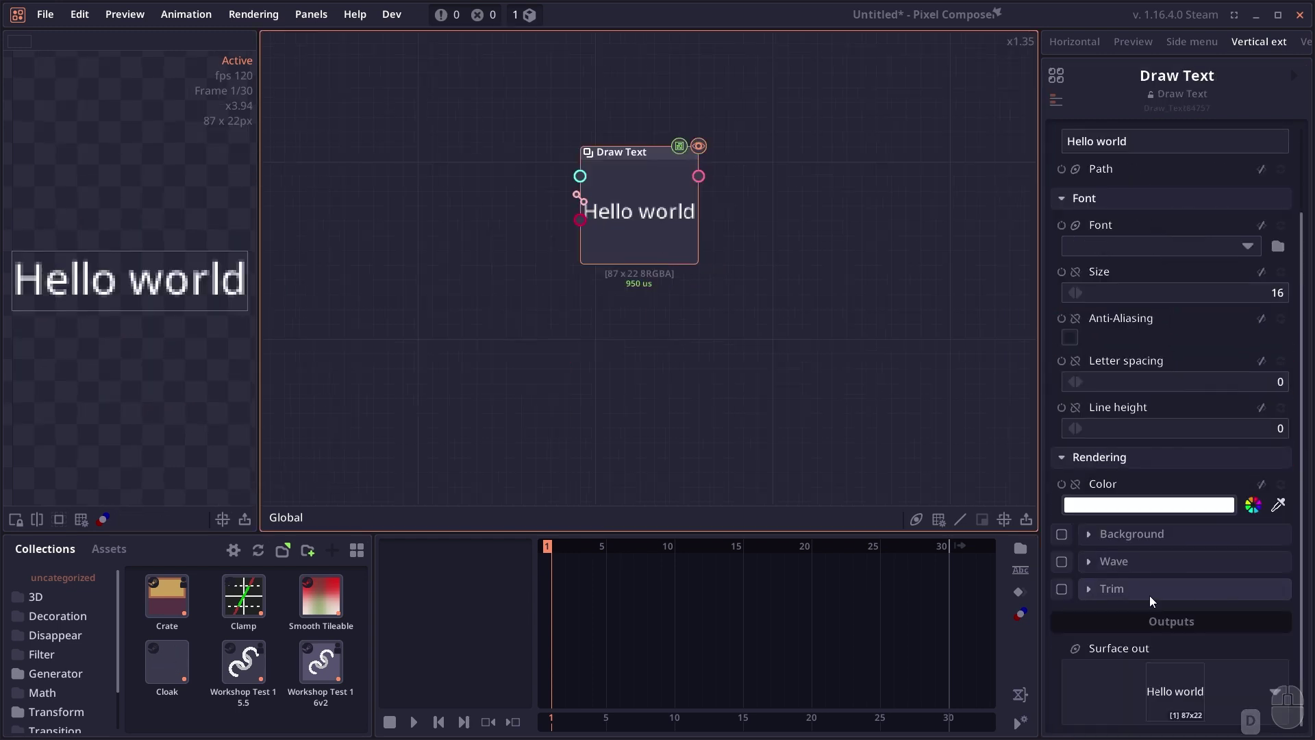
# Enable Trim on the Draw Text node and lower the trim amount so that less of the text is drawn.
pyautogui.click(1061, 589)
pyautogui.scroll(-3, 1165, 594)
pyautogui.moveTo(1231, 552); pyautogui.dragTo(1132, 560)
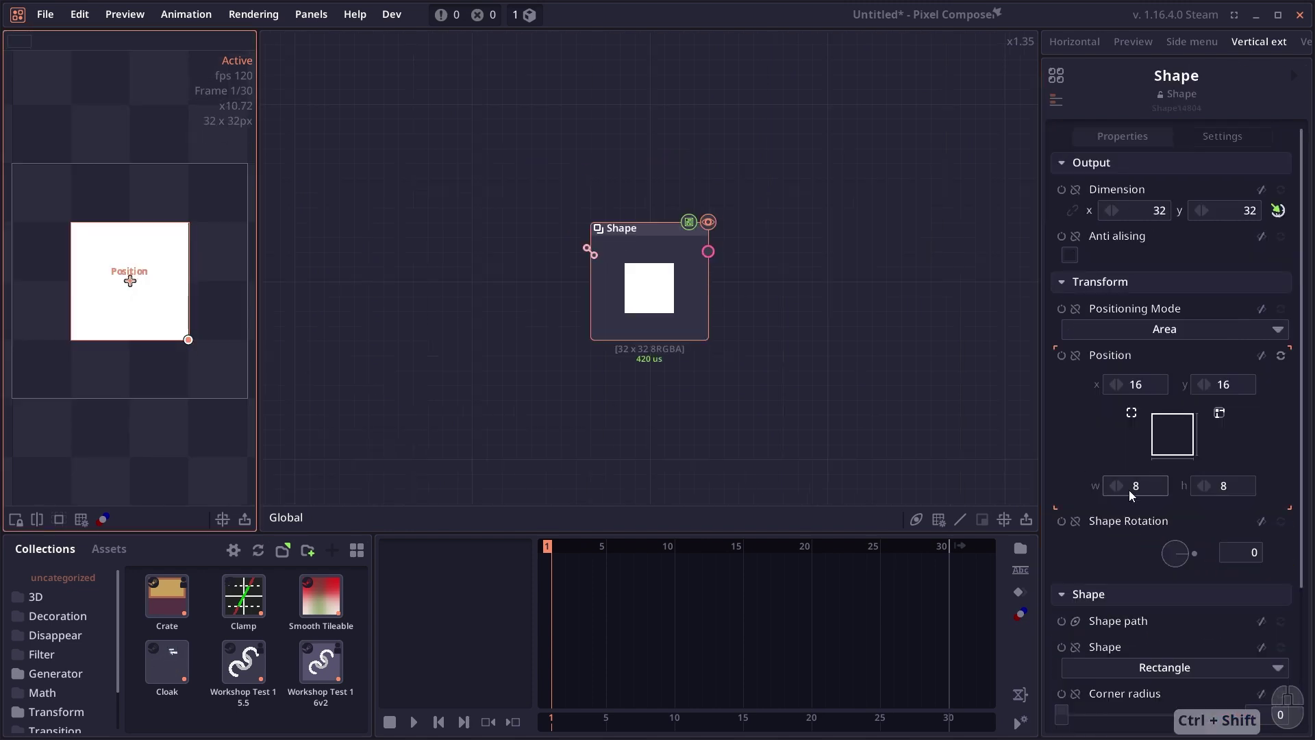
# Rotate the rectangle in the Shape node to about 396 degrees with Shape Rotation and try further shape adjustments.
pyautogui.moveTo(1196, 554); pyautogui.dragTo(1203, 593)
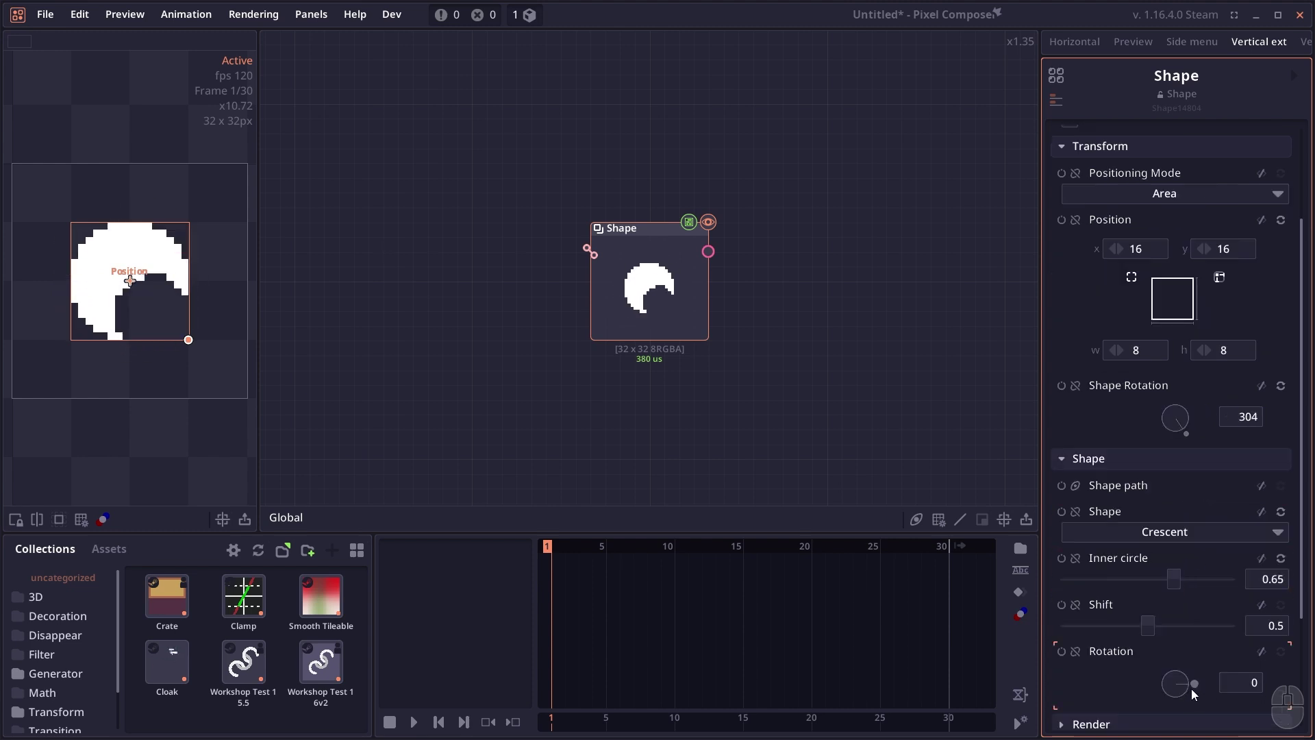
pyautogui.moveTo(1190, 689); pyautogui.dragTo(1219, 634)
pyautogui.click(1195, 536)
pyautogui.click(1157, 688)
pyautogui.moveTo(1174, 578); pyautogui.dragTo(1191, 585)
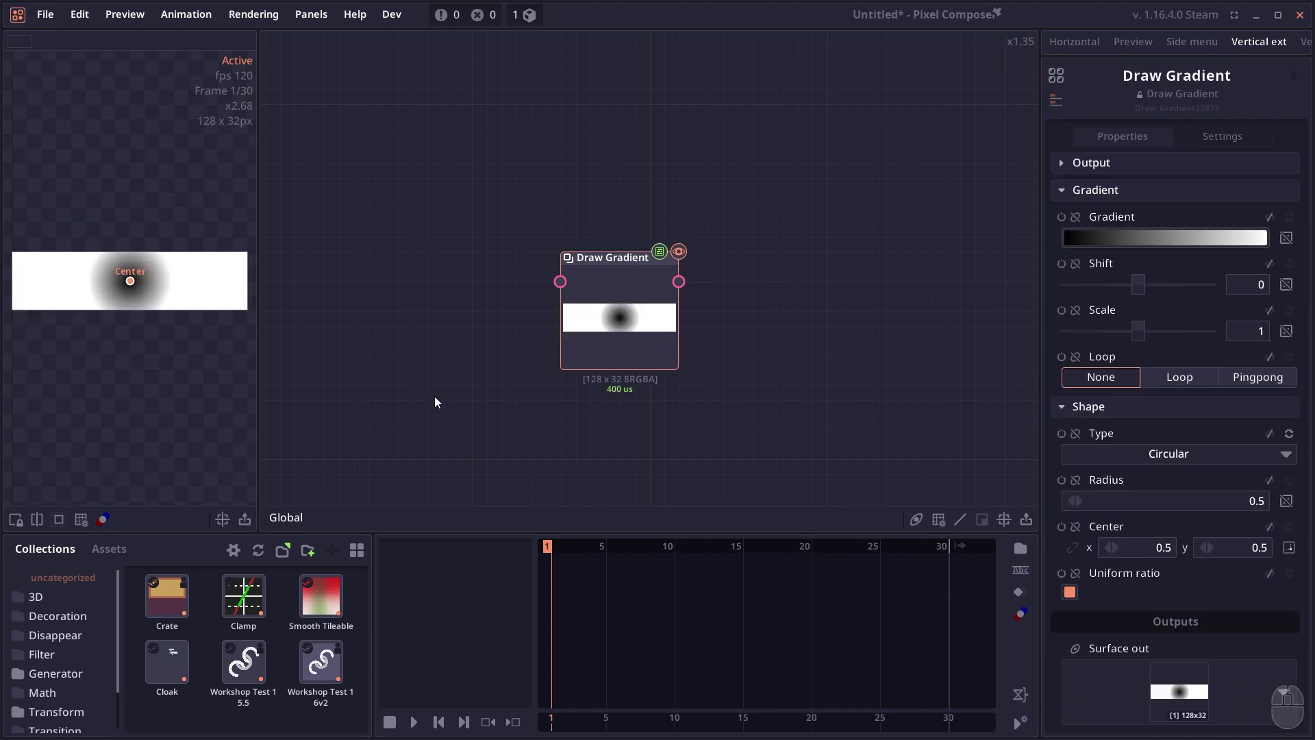
# Toggle Uniform ratio on the circular Draw Gradient, switch its type to Radial and toggle Uniform ratio again.
pyautogui.click(1070, 592)
pyautogui.click(1069, 593)
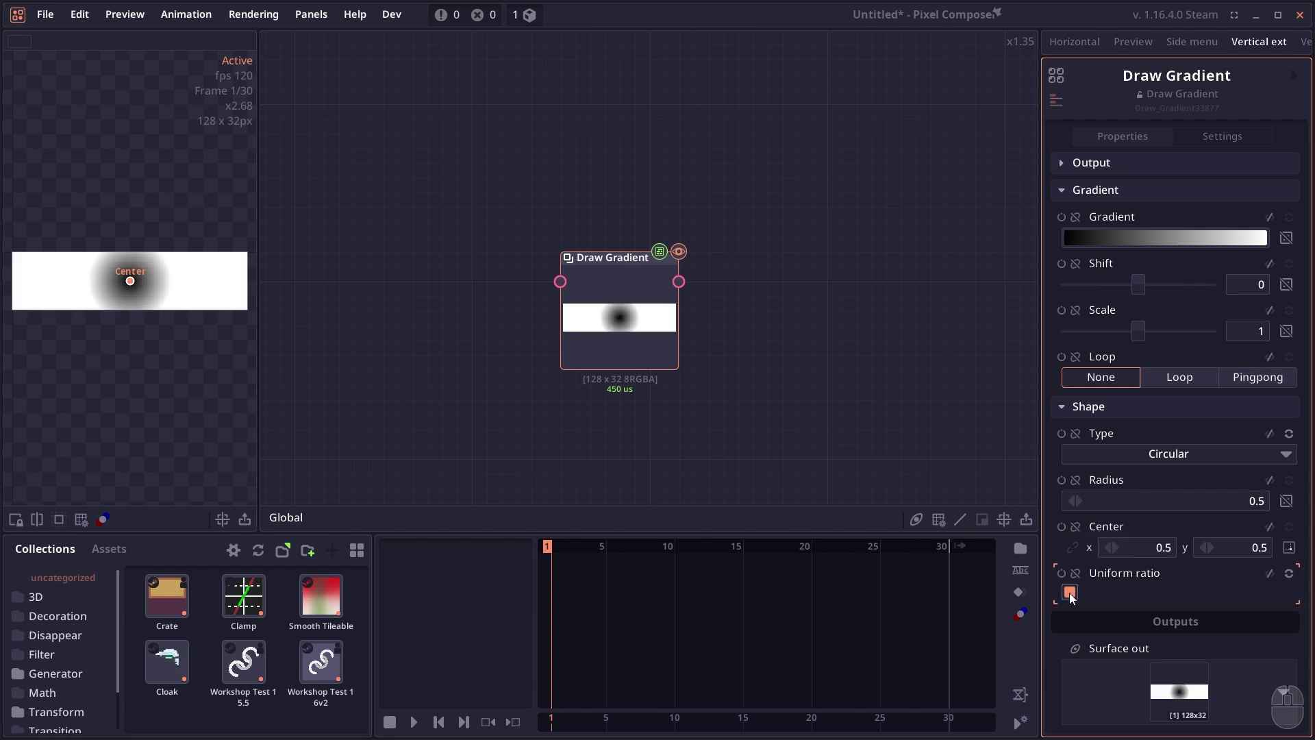
pyautogui.click(1173, 453)
pyautogui.click(1167, 522)
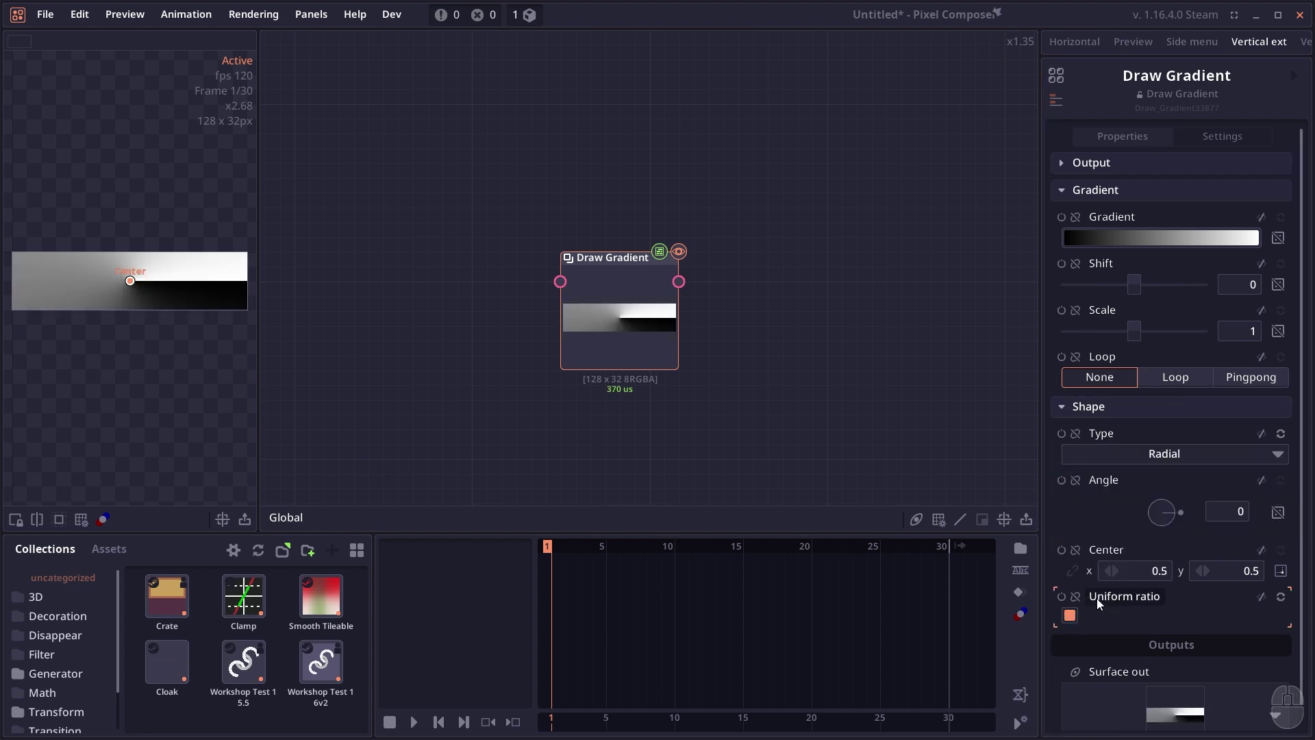
pyautogui.click(1074, 618)
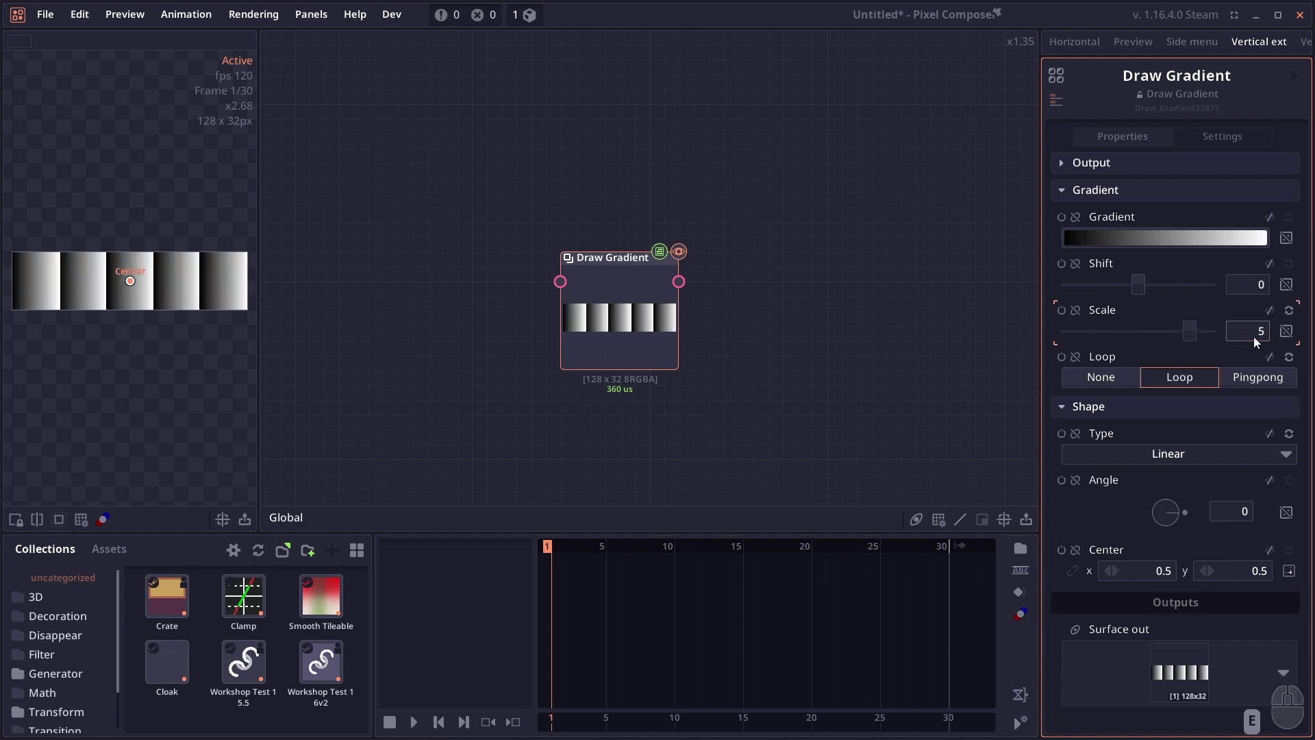
# Set the Loop mode of the linear Draw Gradient with scale 5 to Pingpong.
pyautogui.click(1259, 380)
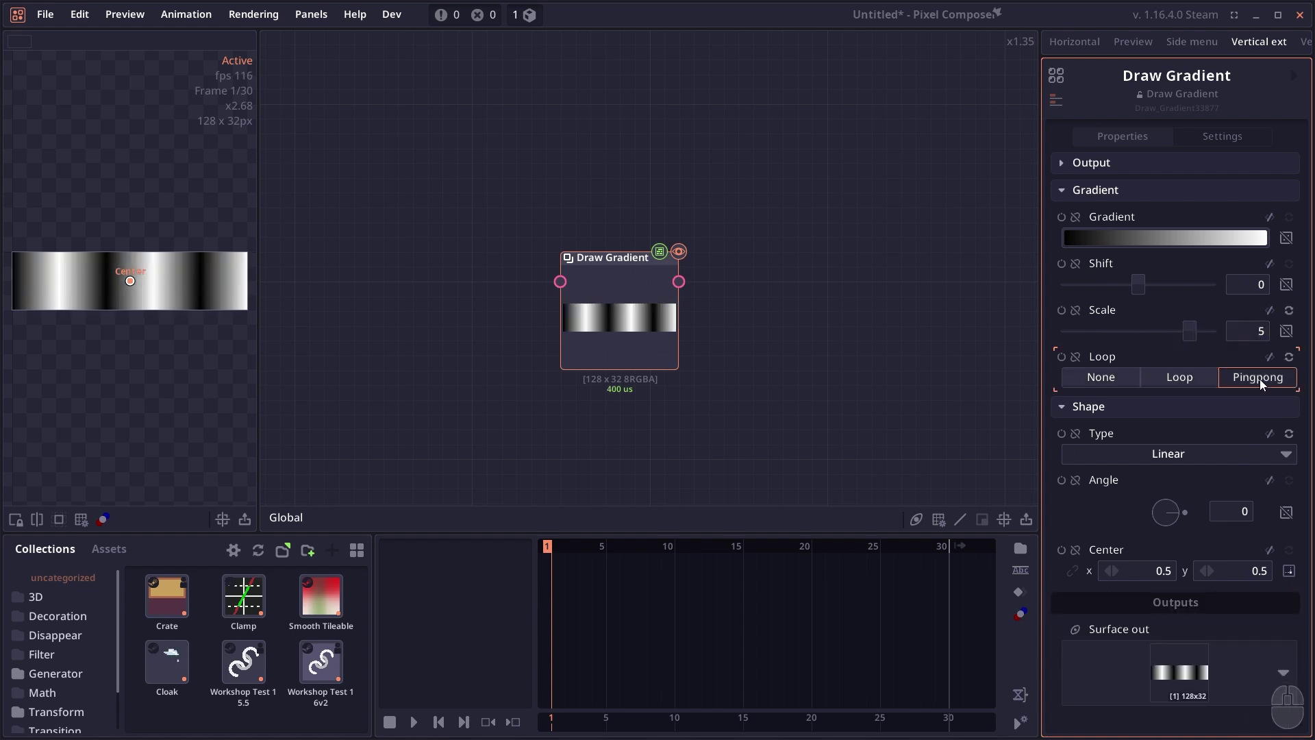
# Play the animation to render the spritesheet, set Sprite set to Animation and preview the Vertical packing type.
pyautogui.press('space')
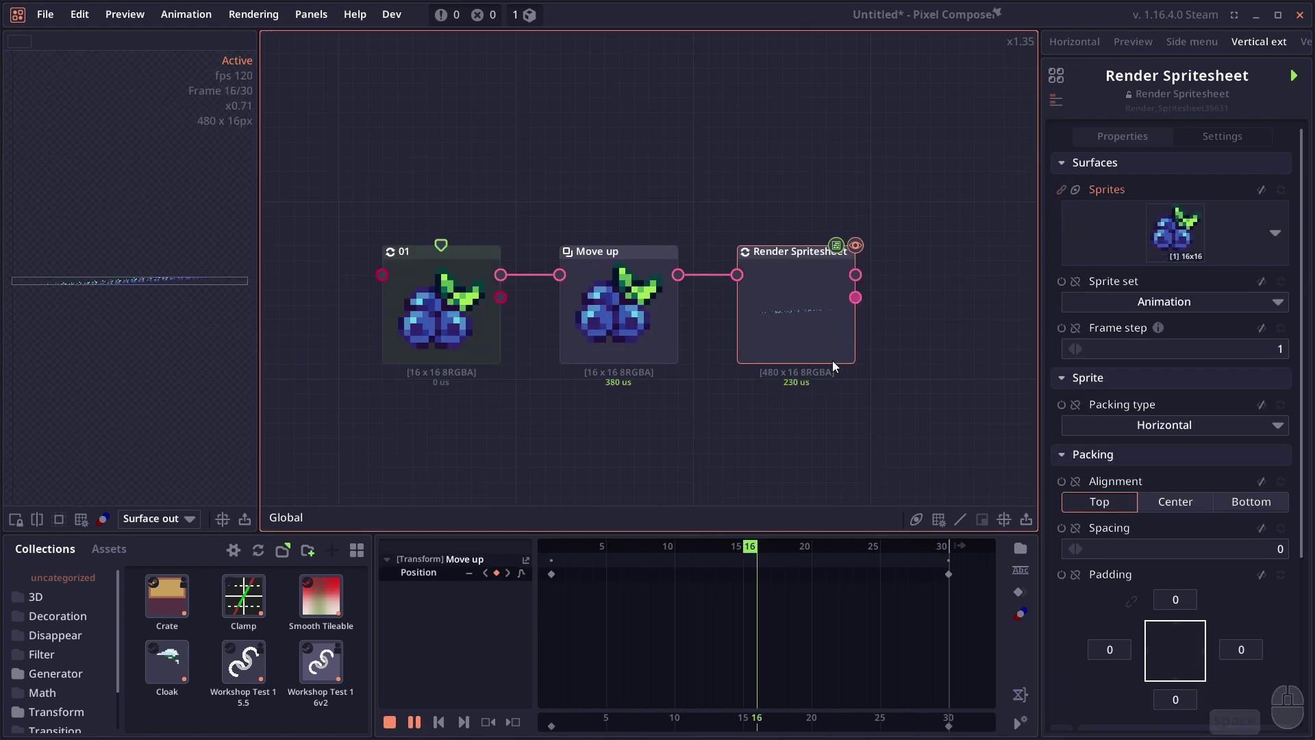
pyautogui.press('space')
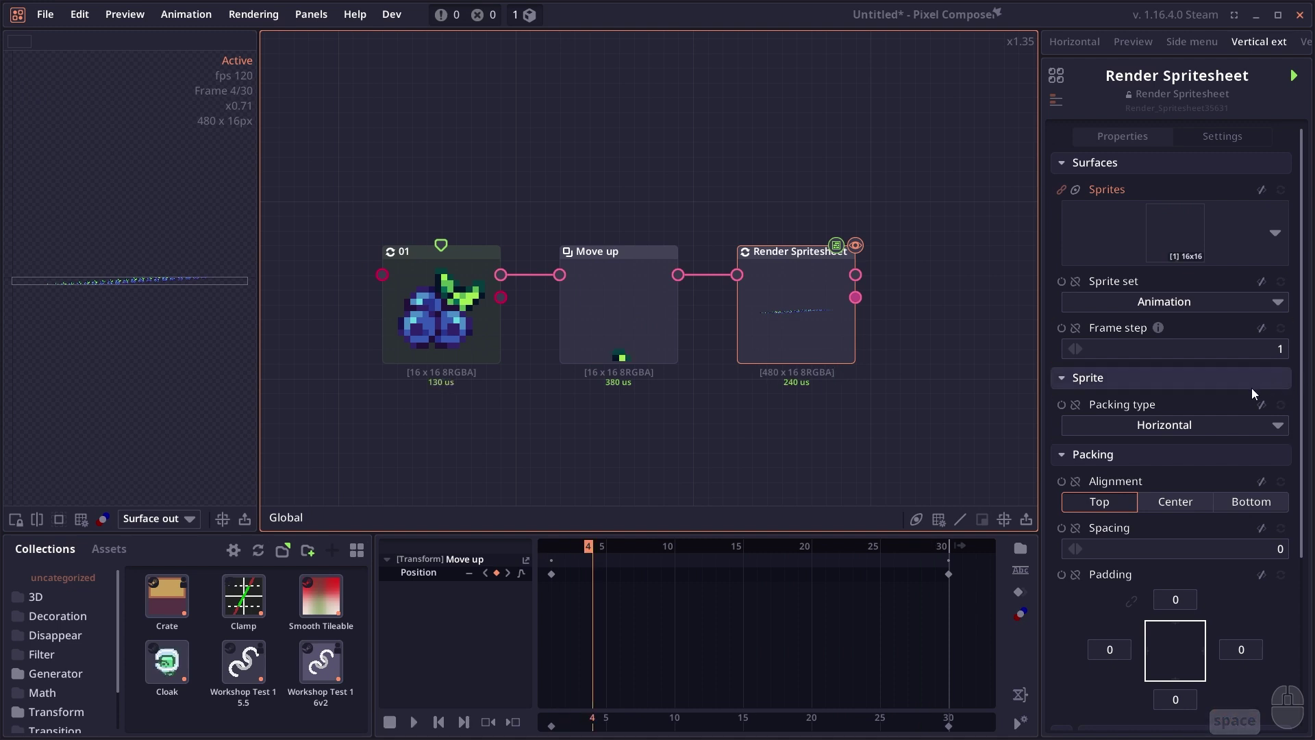
pyautogui.click(1216, 301)
pyautogui.click(1178, 329)
pyautogui.click(1182, 424)
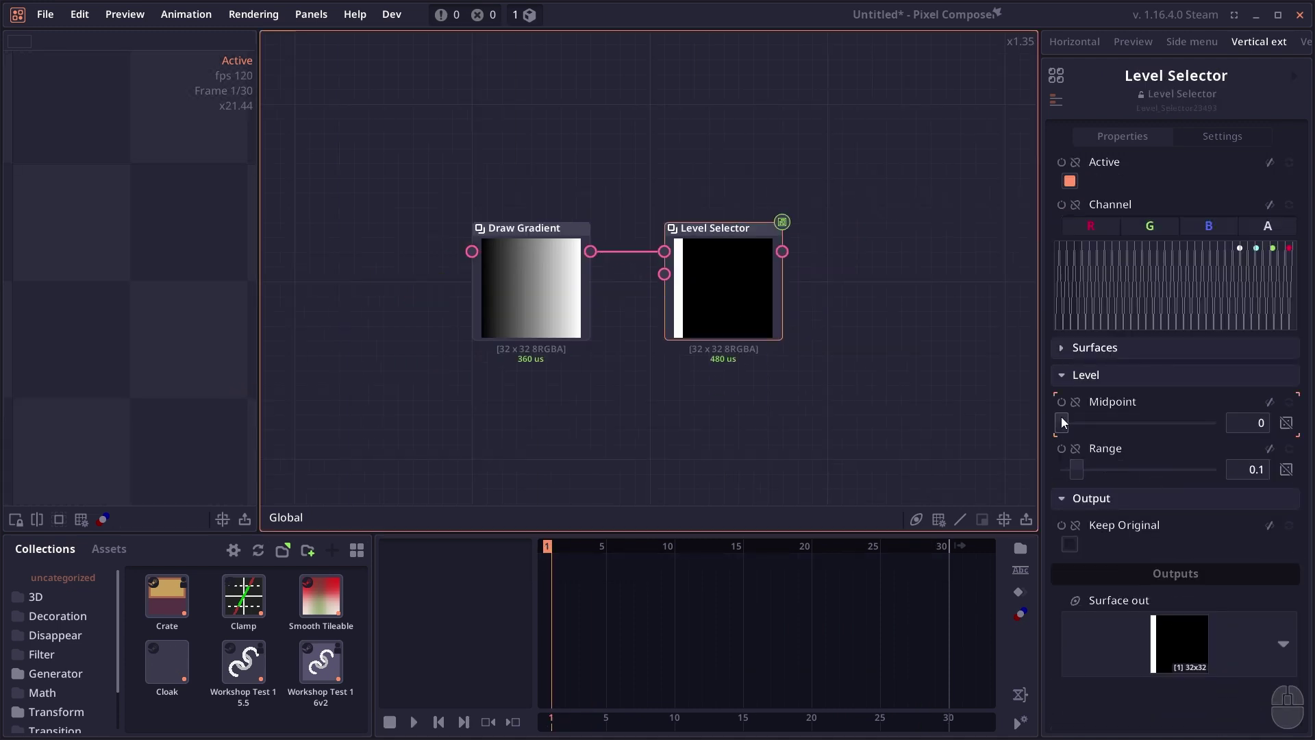
pyautogui.moveTo(1061, 417); pyautogui.dragTo(1139, 420)
pyautogui.moveTo(1077, 467); pyautogui.dragTo(1100, 469)
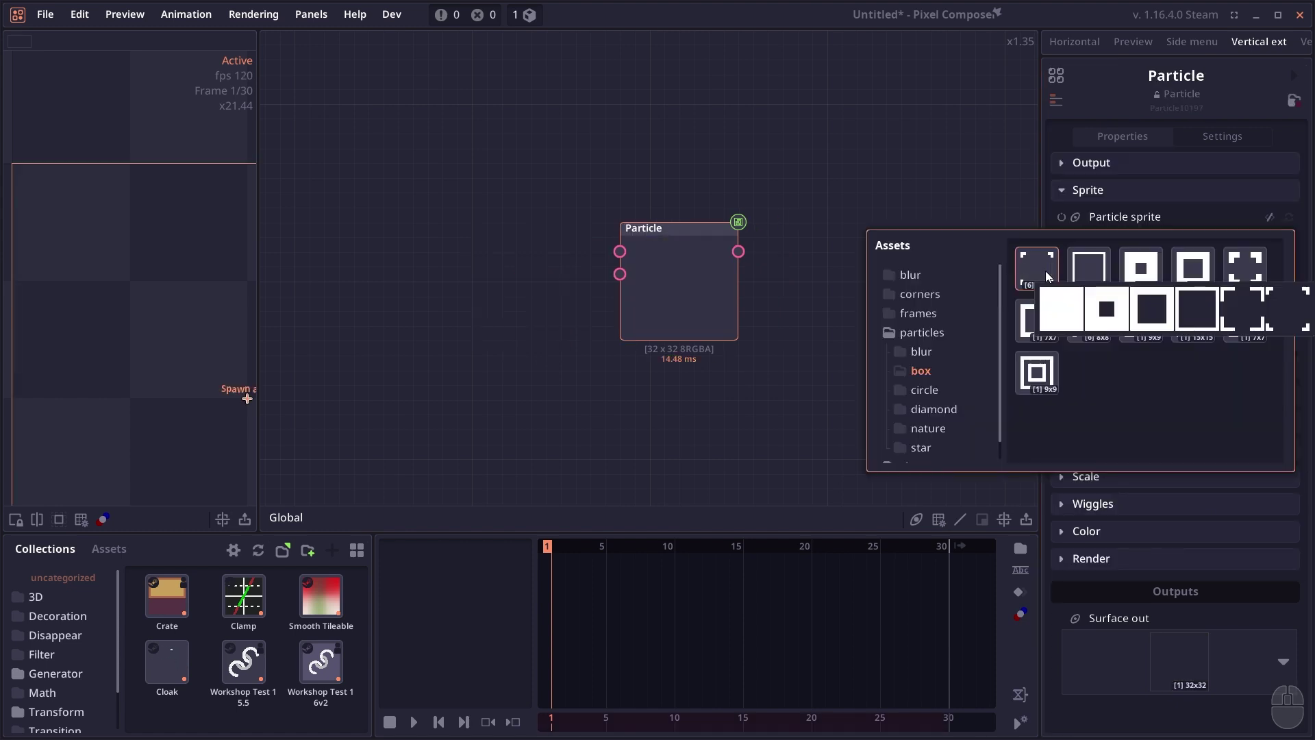
# Assign the first box particle asset as the Particle node's sprite, set Surface array to Scale and preview the node.
pyautogui.click(1046, 270)
pyautogui.click(1181, 331)
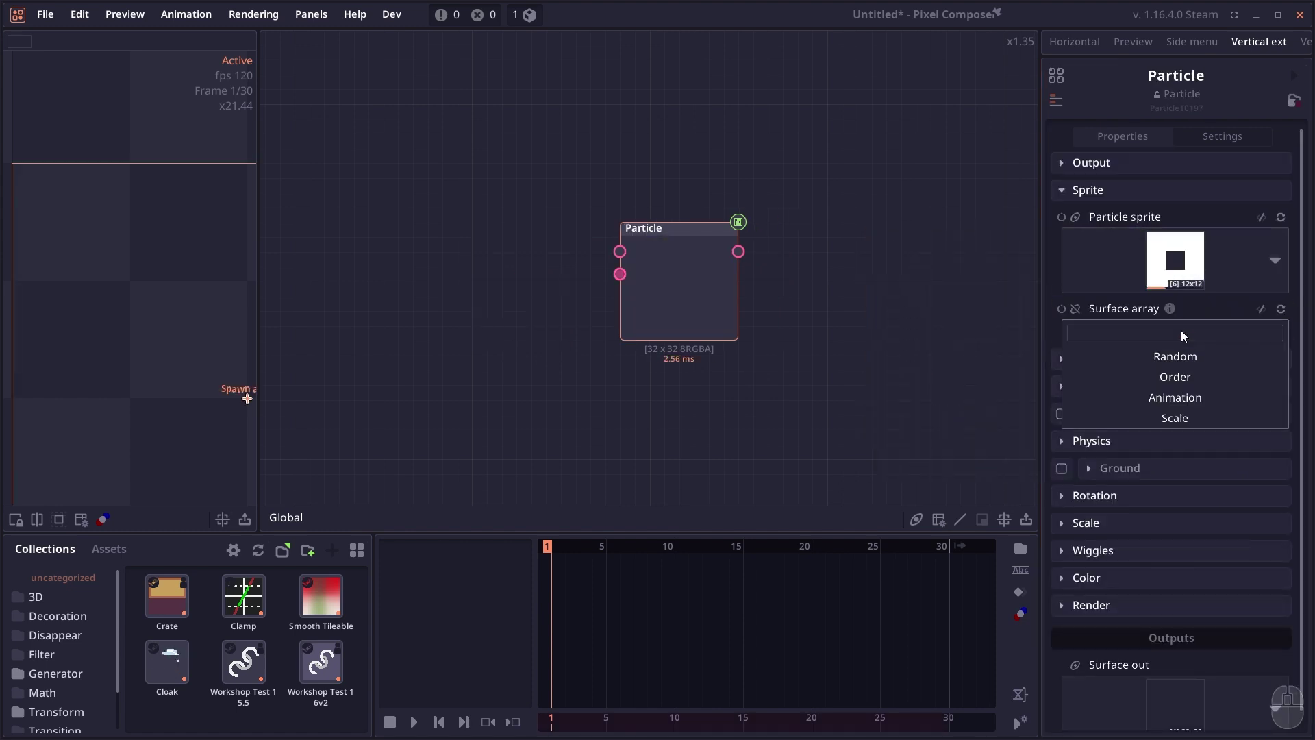
pyautogui.click(1181, 417)
pyautogui.doubleClick(640, 311)
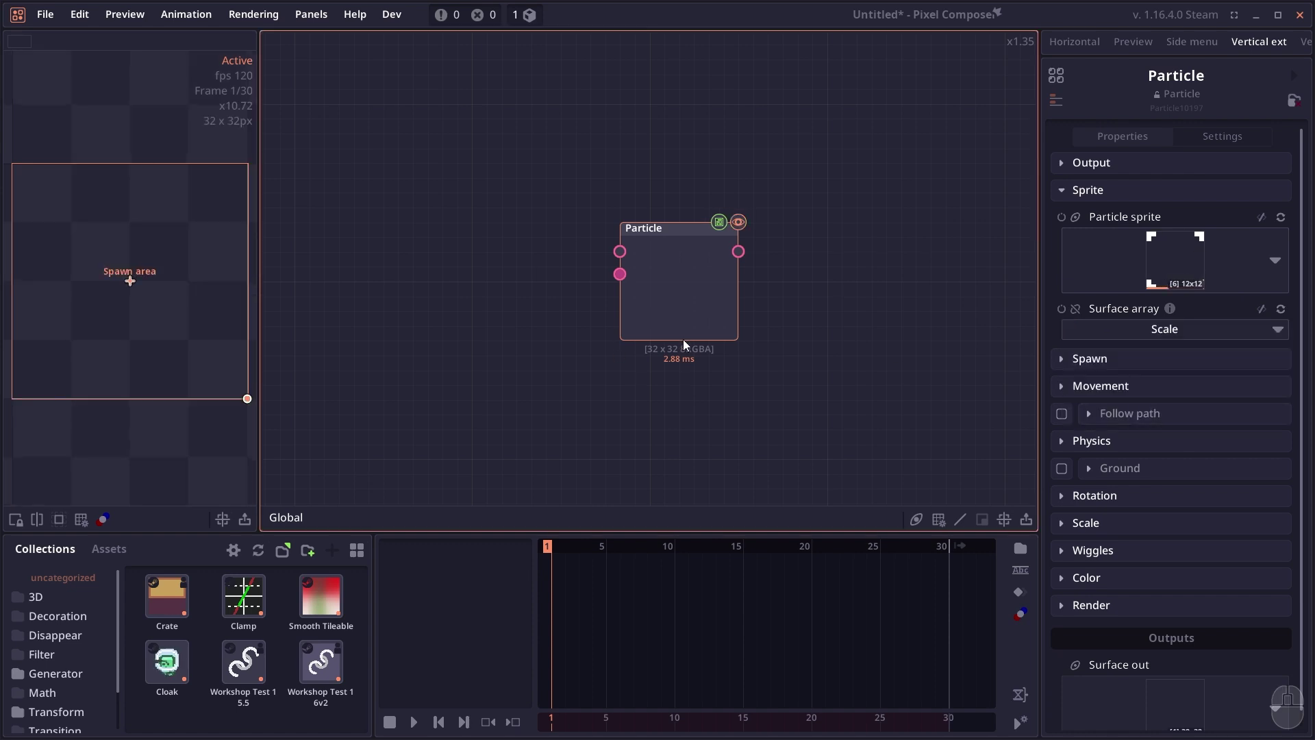
# Set the particles' maximum Spawn velocity to 0.5 and play the animation to check the sprites scaling over time.
pyautogui.write('0.5')
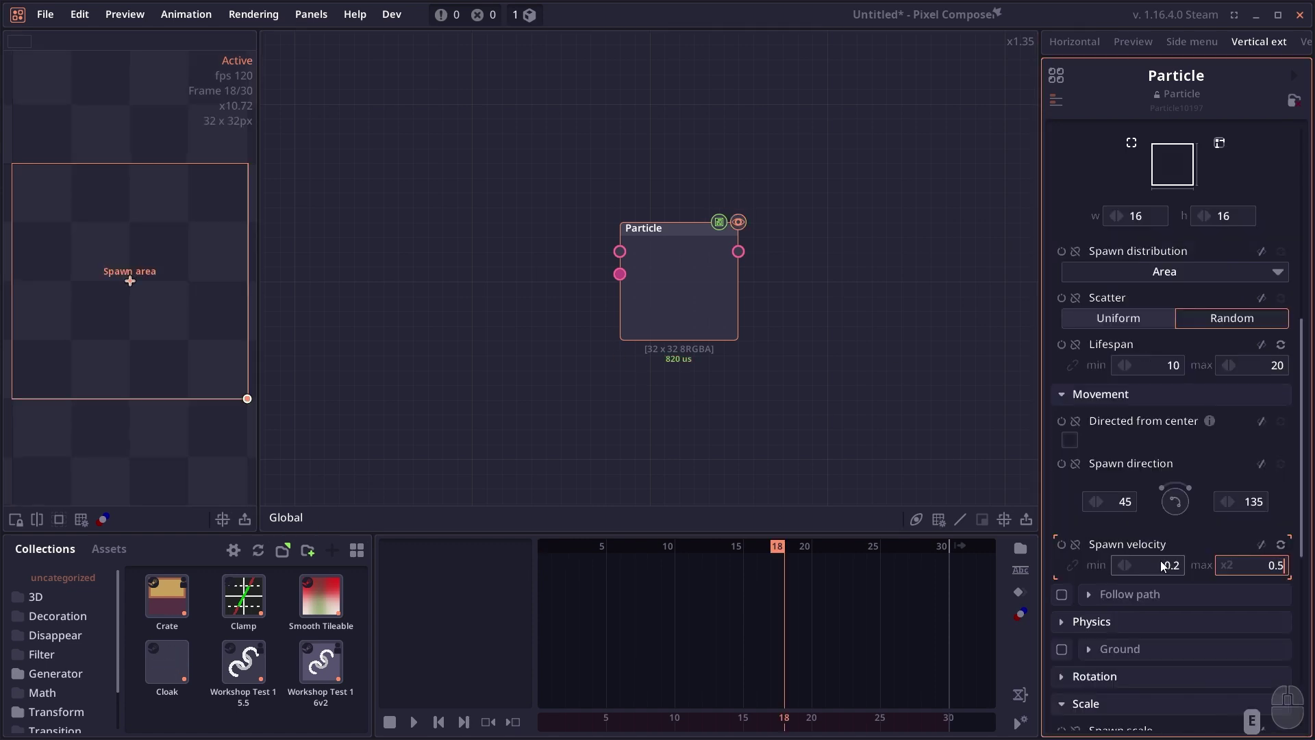
pyautogui.press('Return')
pyautogui.press('space')
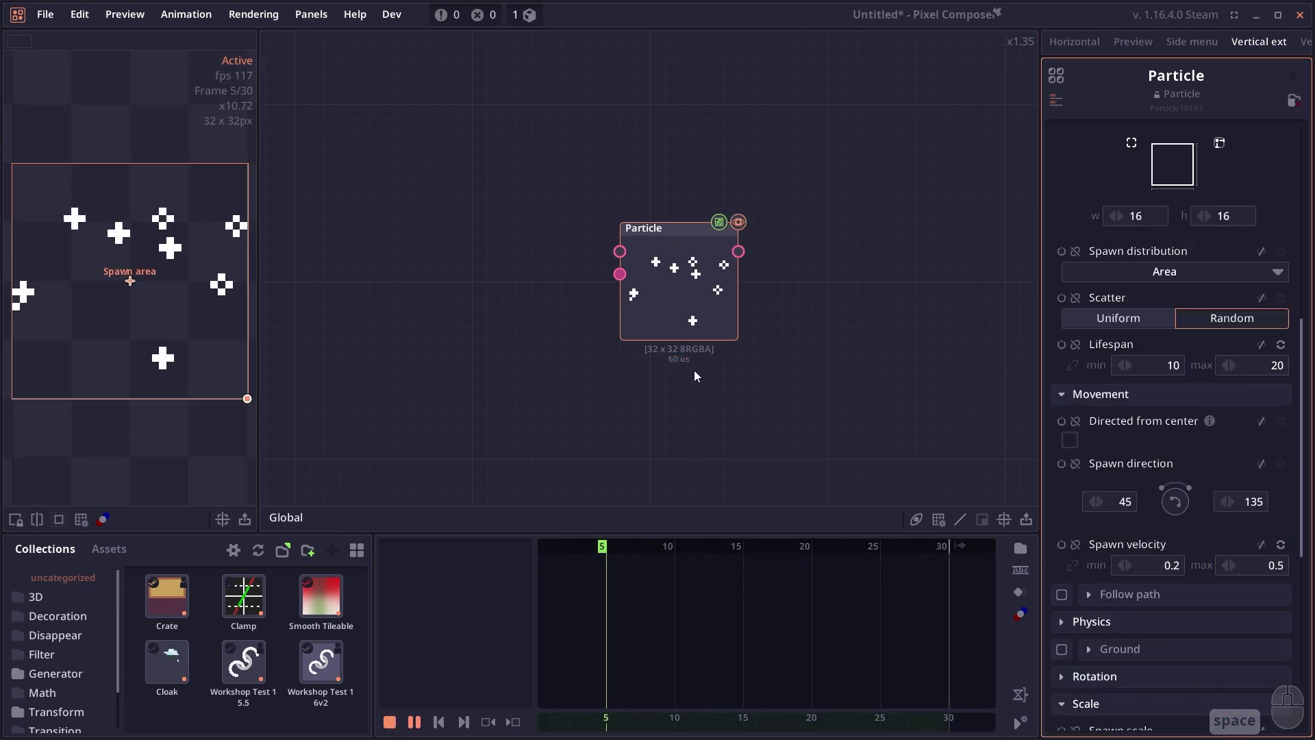
pyautogui.click(688, 277)
pyautogui.scroll(-5, 1231, 413)
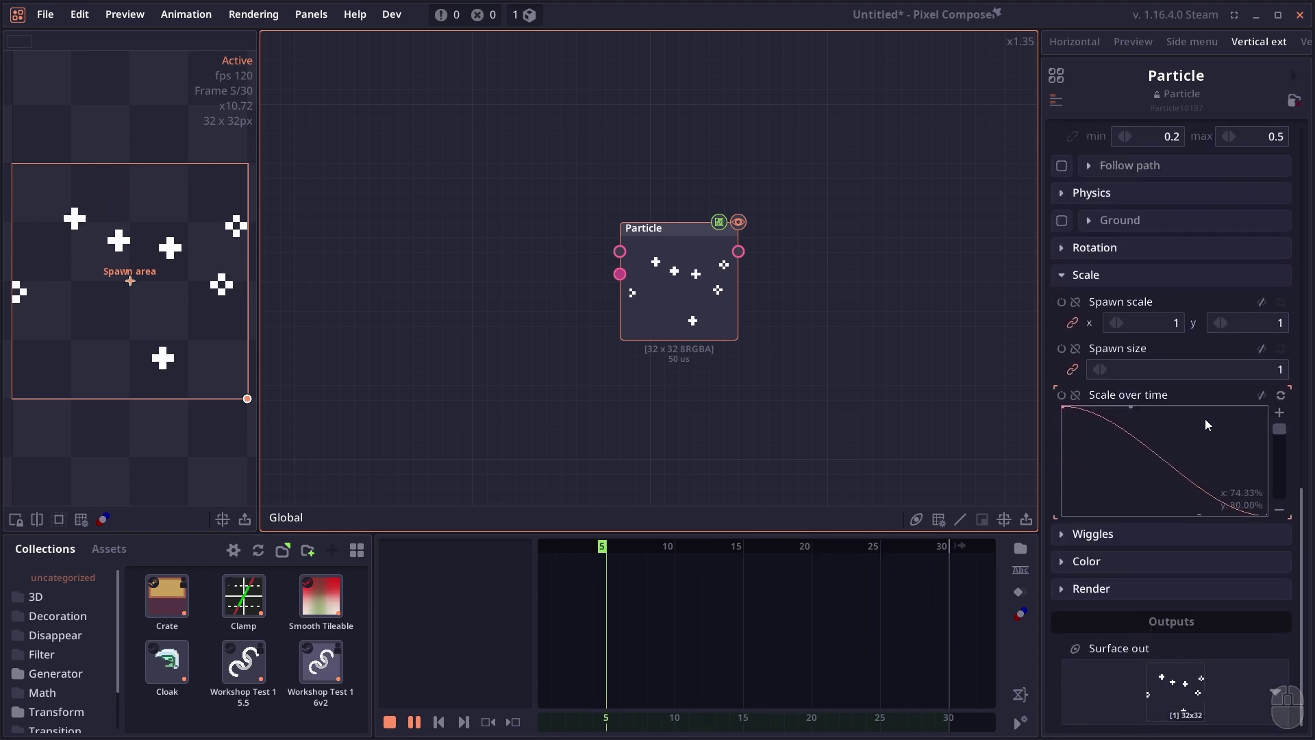
pyautogui.press('space')
# Set the Particle node's Spawn size to 3 and replay the animation.
pyautogui.click(1185, 368)
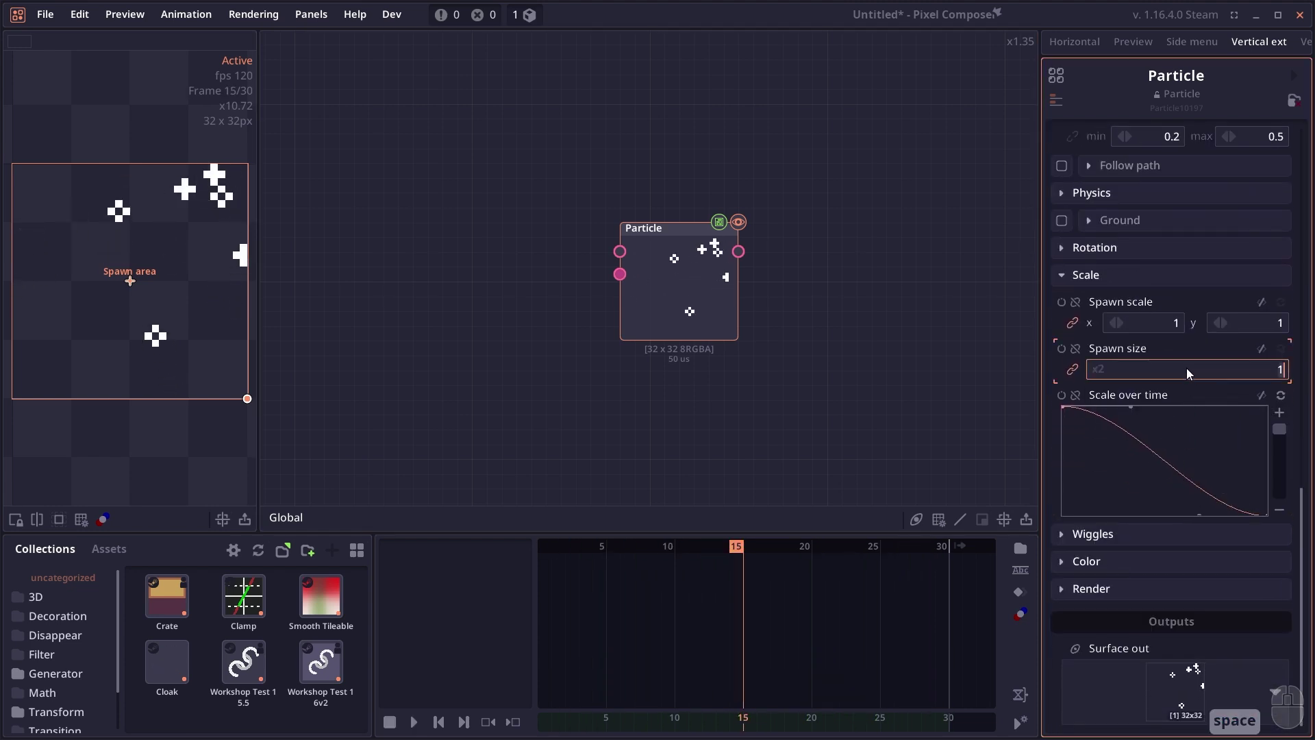
pyautogui.write('3')
pyautogui.press('Return')
pyautogui.press('space')
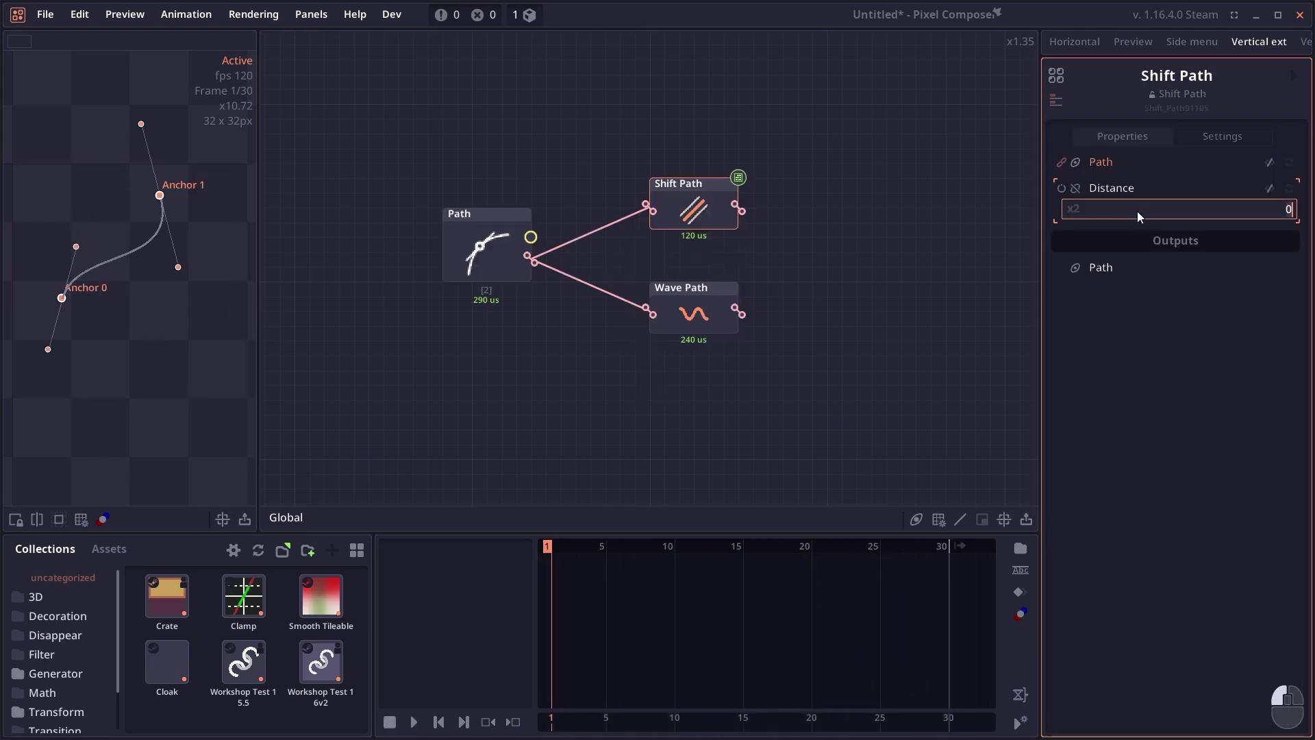
# Set the Shift Path distance to 6.8 and reshape the source path with Anchor 1's control handle.
pyautogui.moveTo(1140, 213); pyautogui.dragTo(1194, 214)
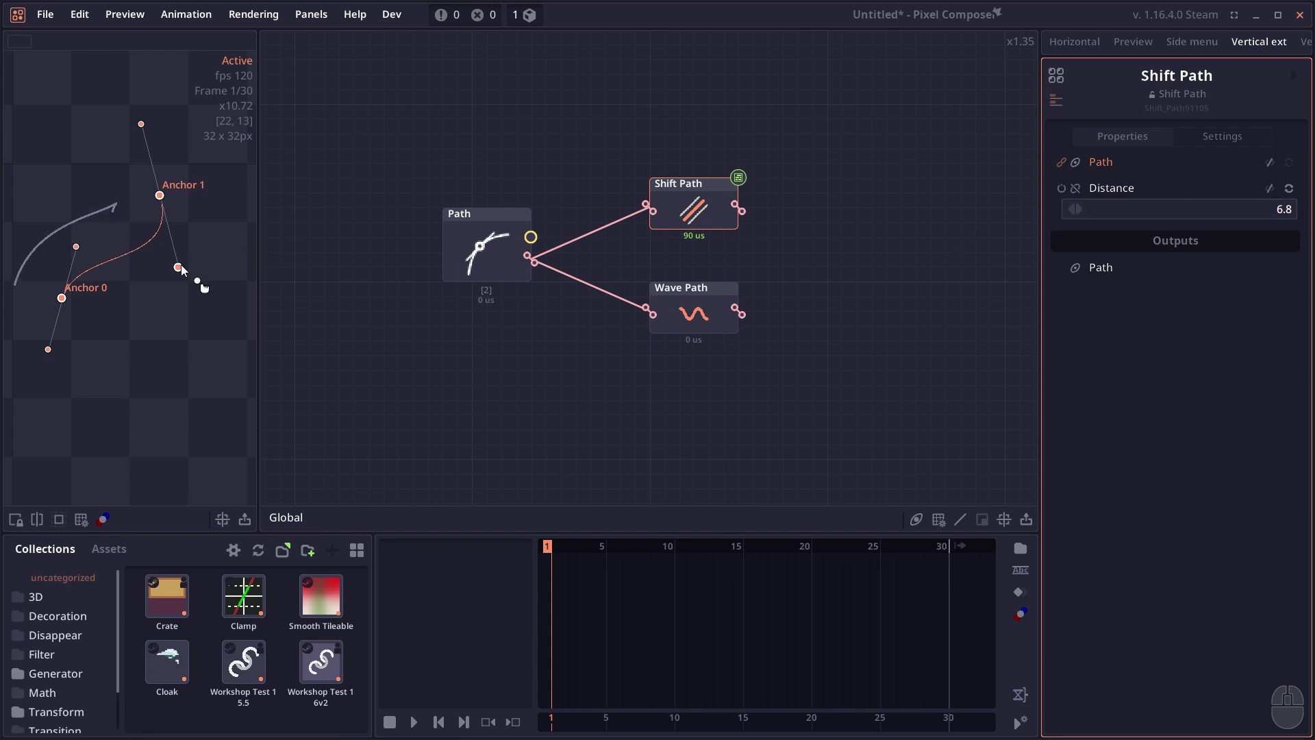
pyautogui.moveTo(179, 266); pyautogui.dragTo(69, 207)
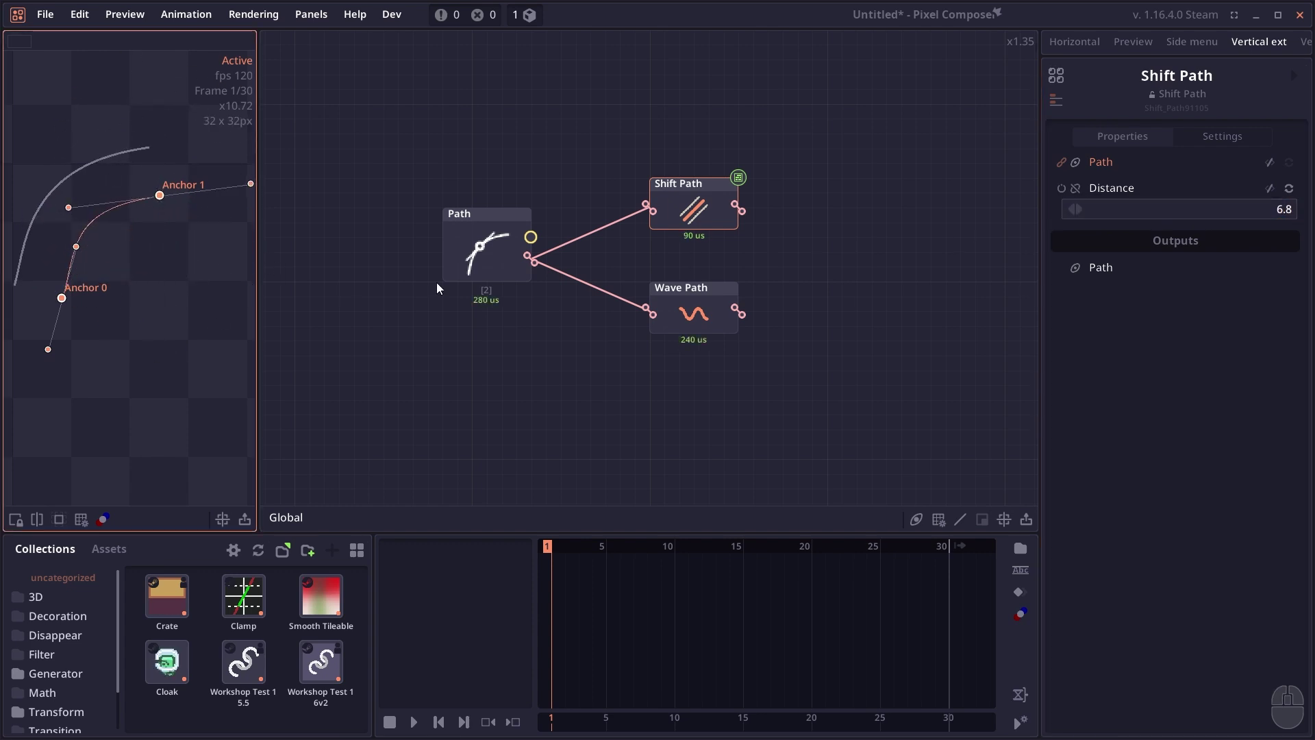
# Select the Wave Path node and reshape its source path by moving Anchor 1 and its control handle.
pyautogui.click(702, 324)
pyautogui.moveTo(159, 195); pyautogui.dragTo(169, 162)
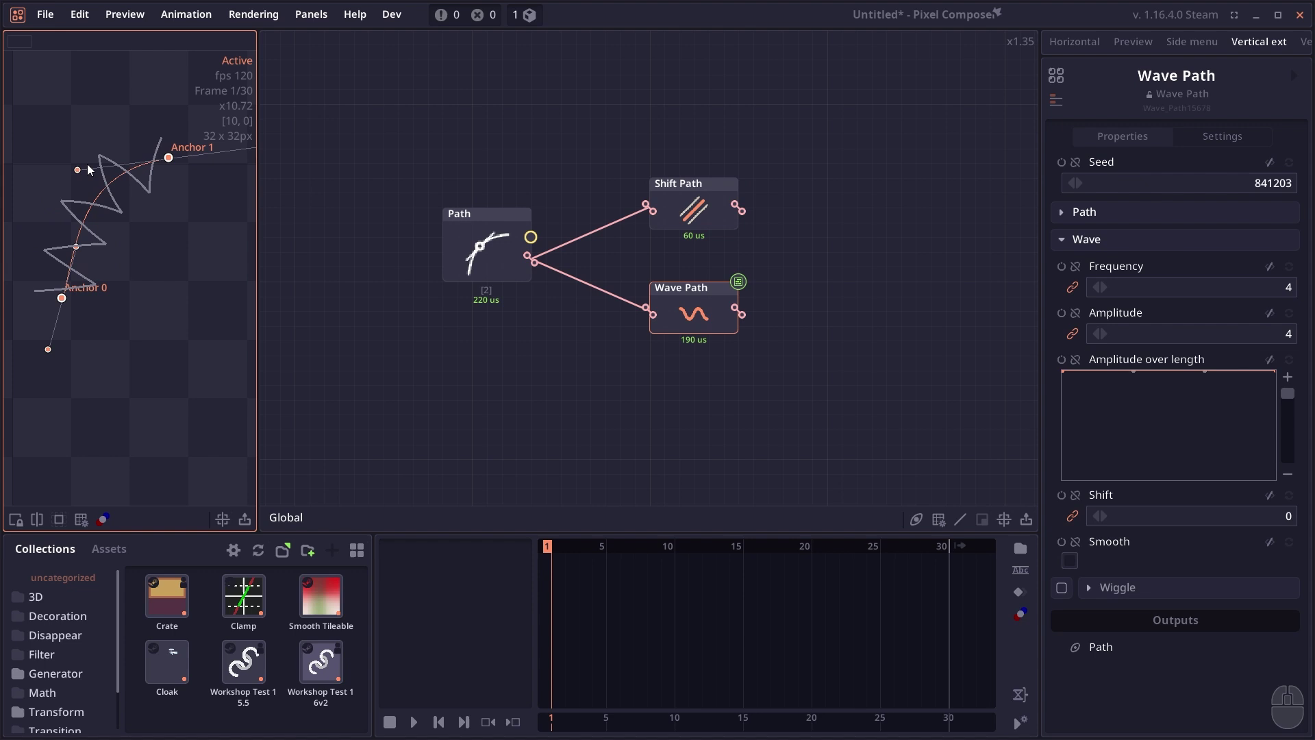
pyautogui.moveTo(81, 166); pyautogui.dragTo(84, 170)
pyautogui.moveTo(84, 170); pyautogui.dragTo(235, 200)
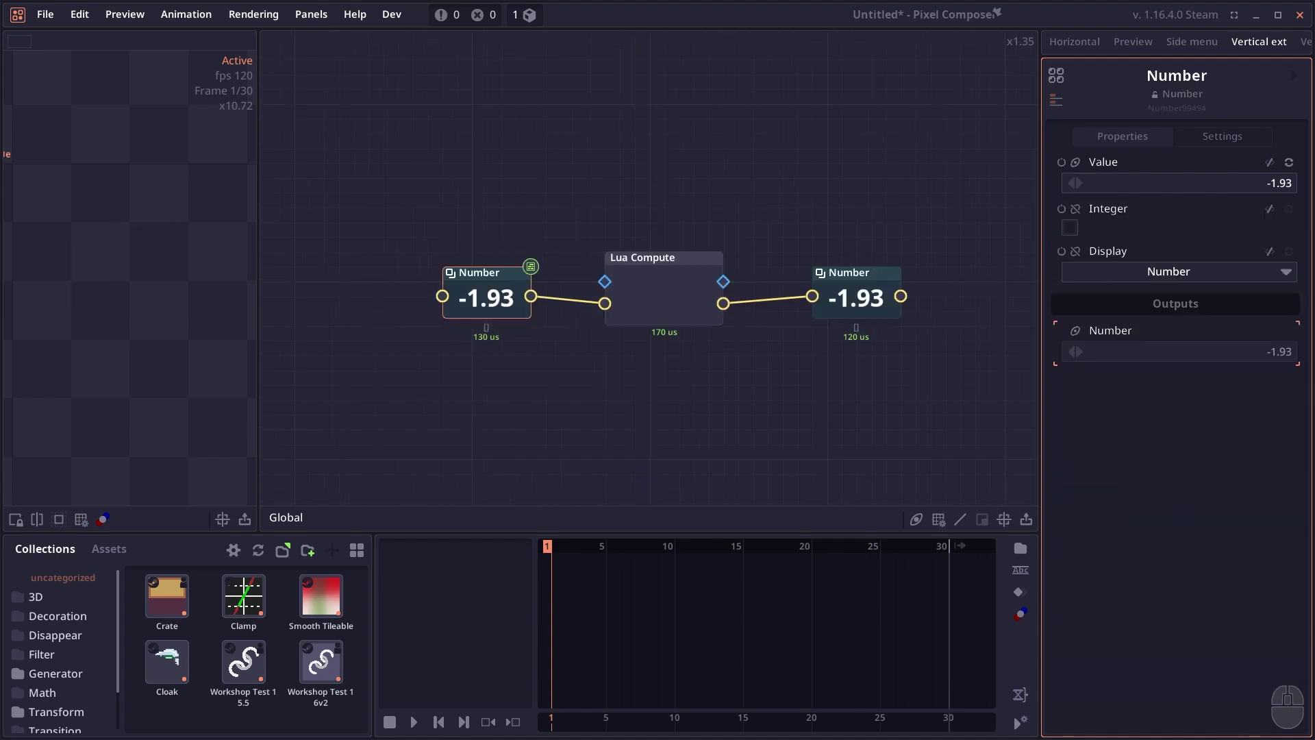
# Edit the Lua Compute node's code so that it returns x + 1.
pyautogui.click(899, 406)
pyautogui.click(685, 292)
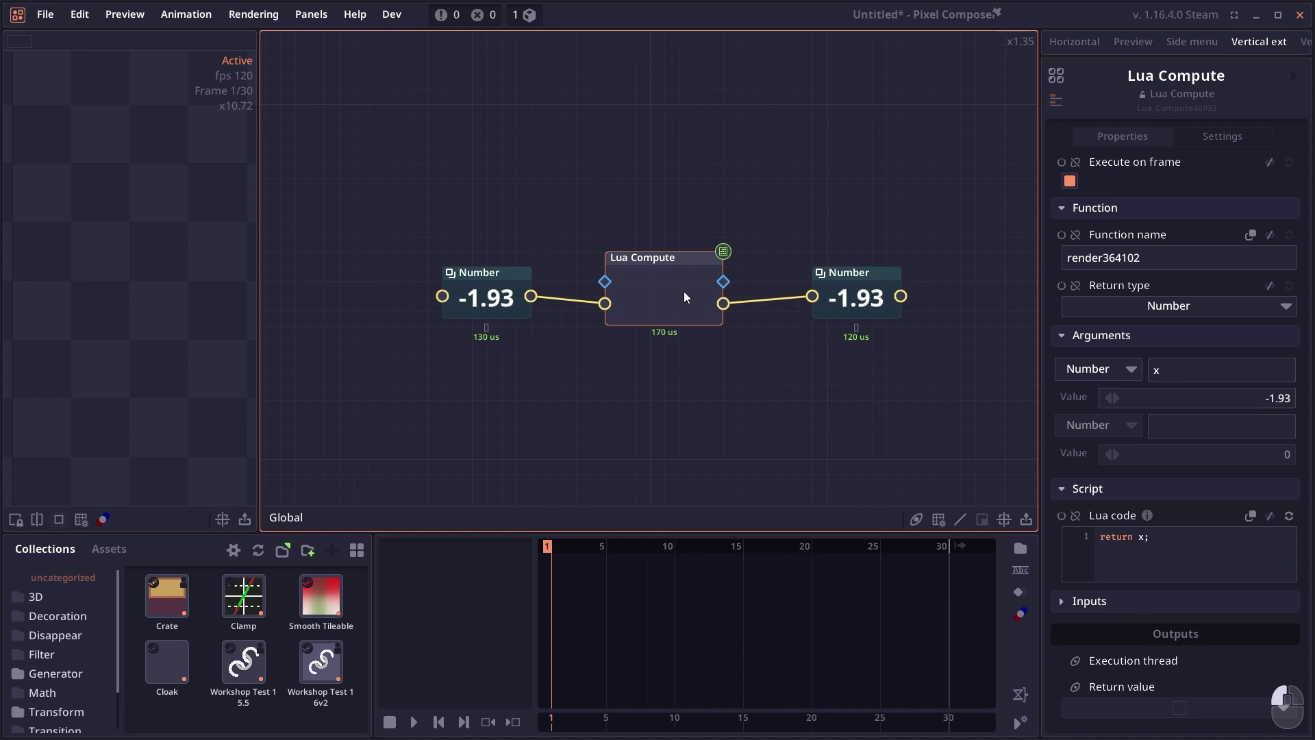
pyautogui.click(1247, 558)
pyautogui.write('+ 1')
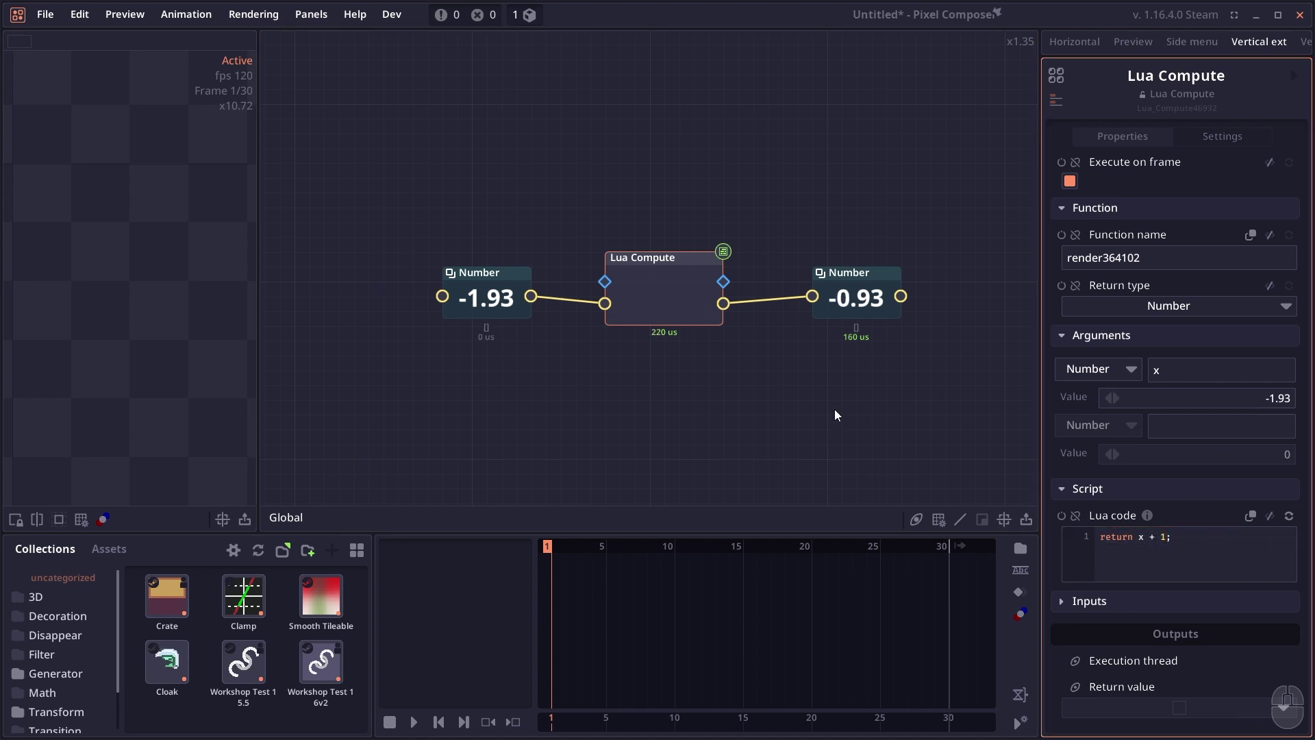
pyautogui.click(1243, 577)
pyautogui.hotkey('shift', 'Left')
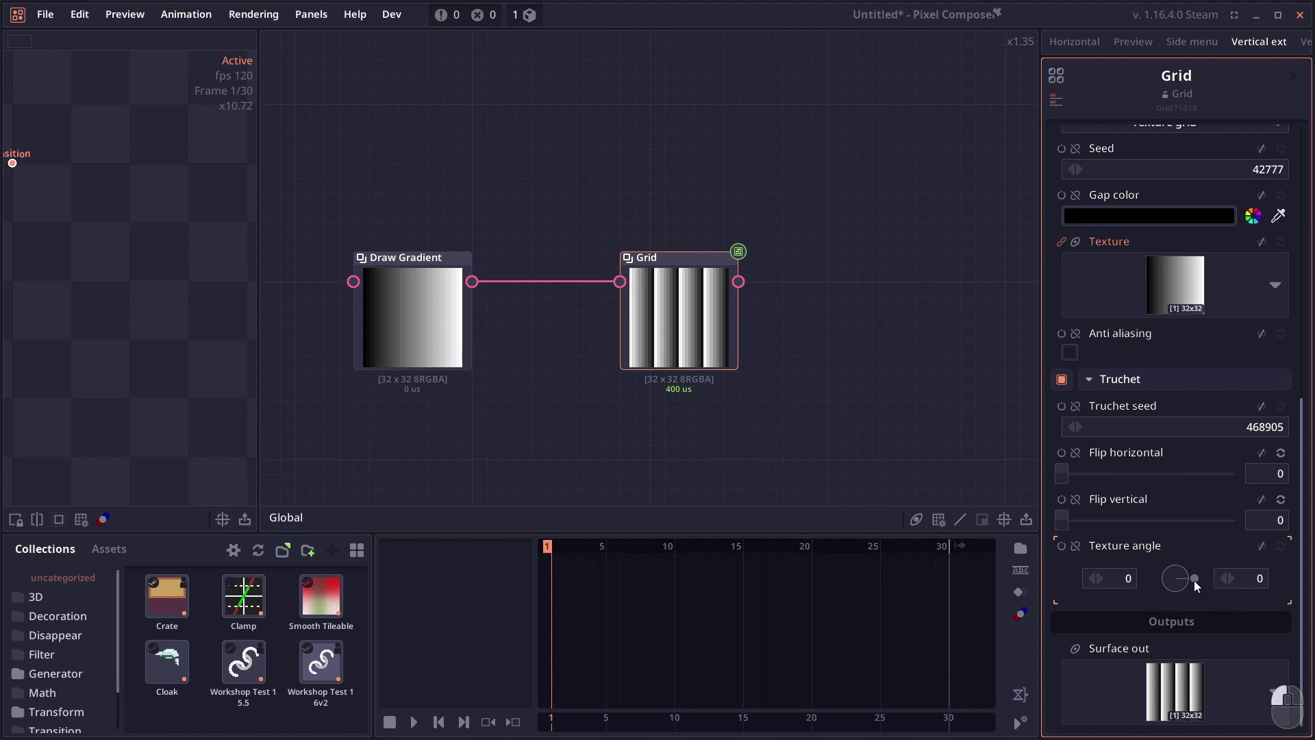
# Vary the Truchet Texture angle range of the Grid node to rotate the gradient tiles.
pyautogui.moveTo(1194, 581); pyautogui.dragTo(1159, 644)
pyautogui.moveTo(1193, 581); pyautogui.dragTo(1195, 553)
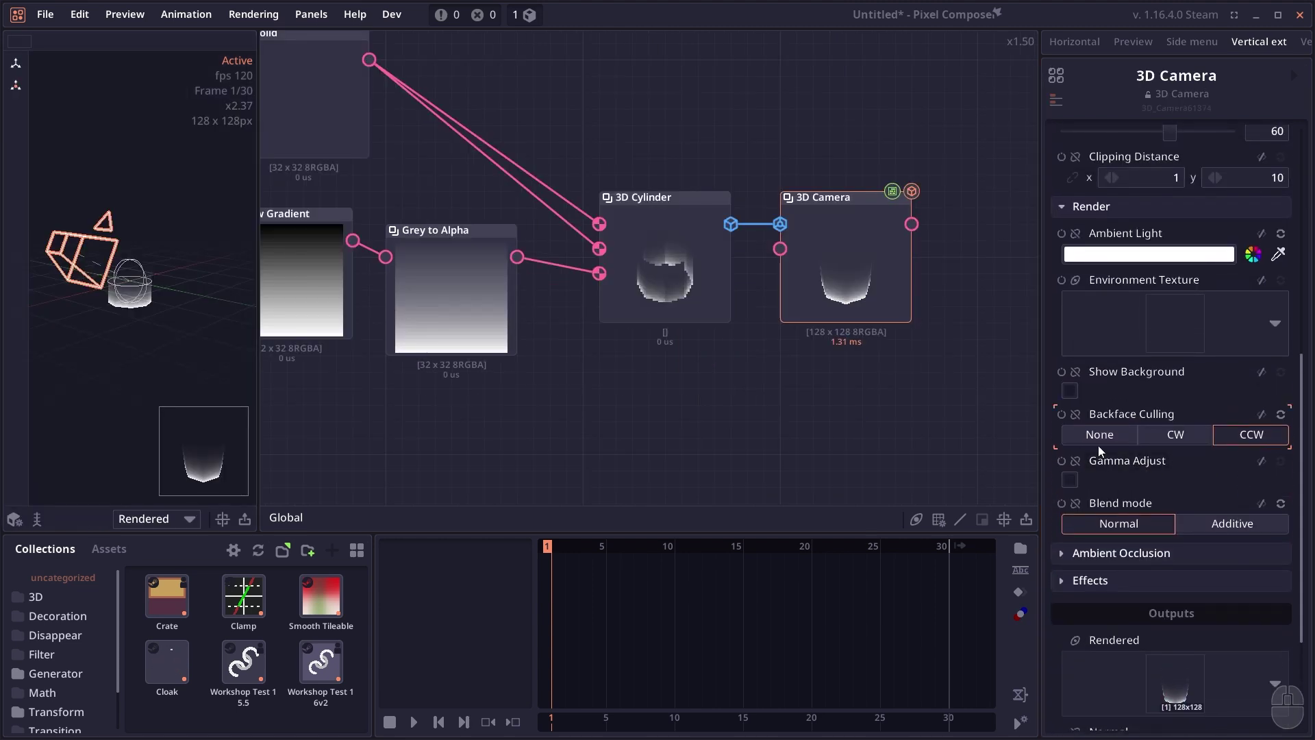
# Set the 3D Camera's Backface Culling to None and its Blend mode to Additive.
pyautogui.click(1099, 439)
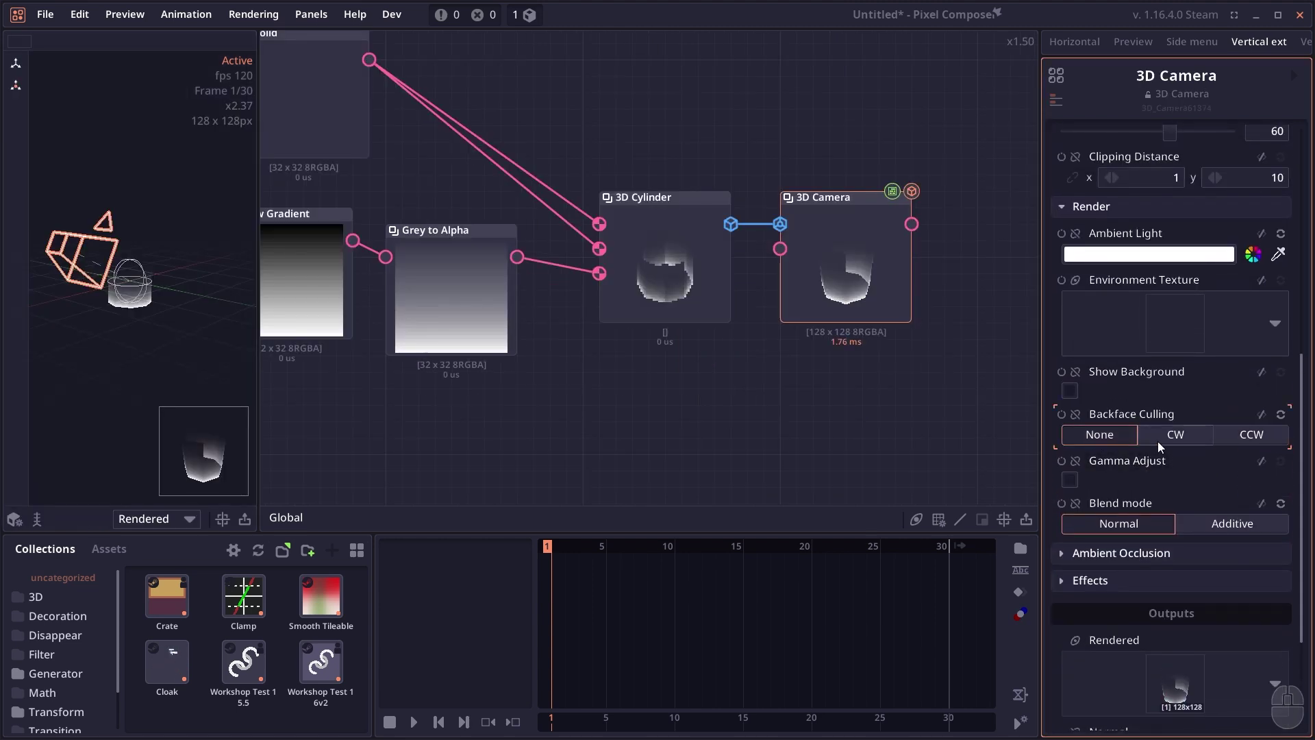
pyautogui.scroll(-2, 1157, 441)
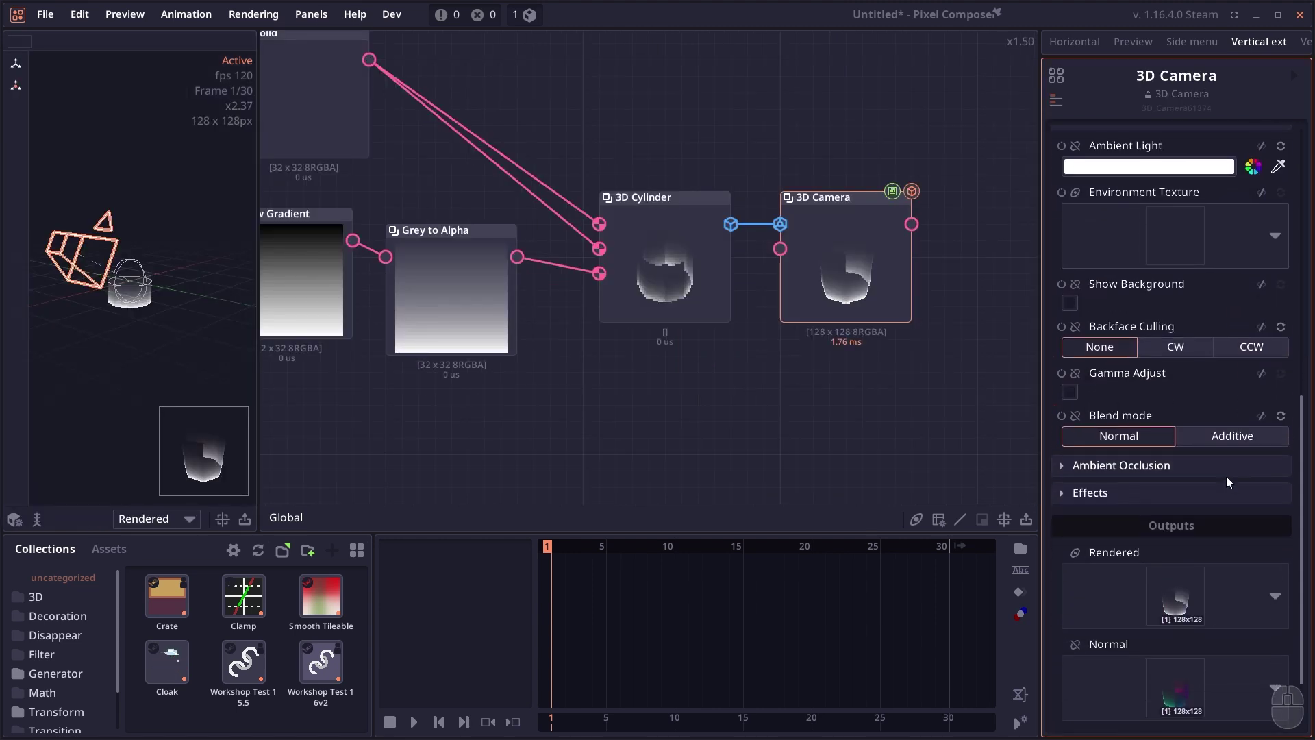
pyautogui.click(1222, 439)
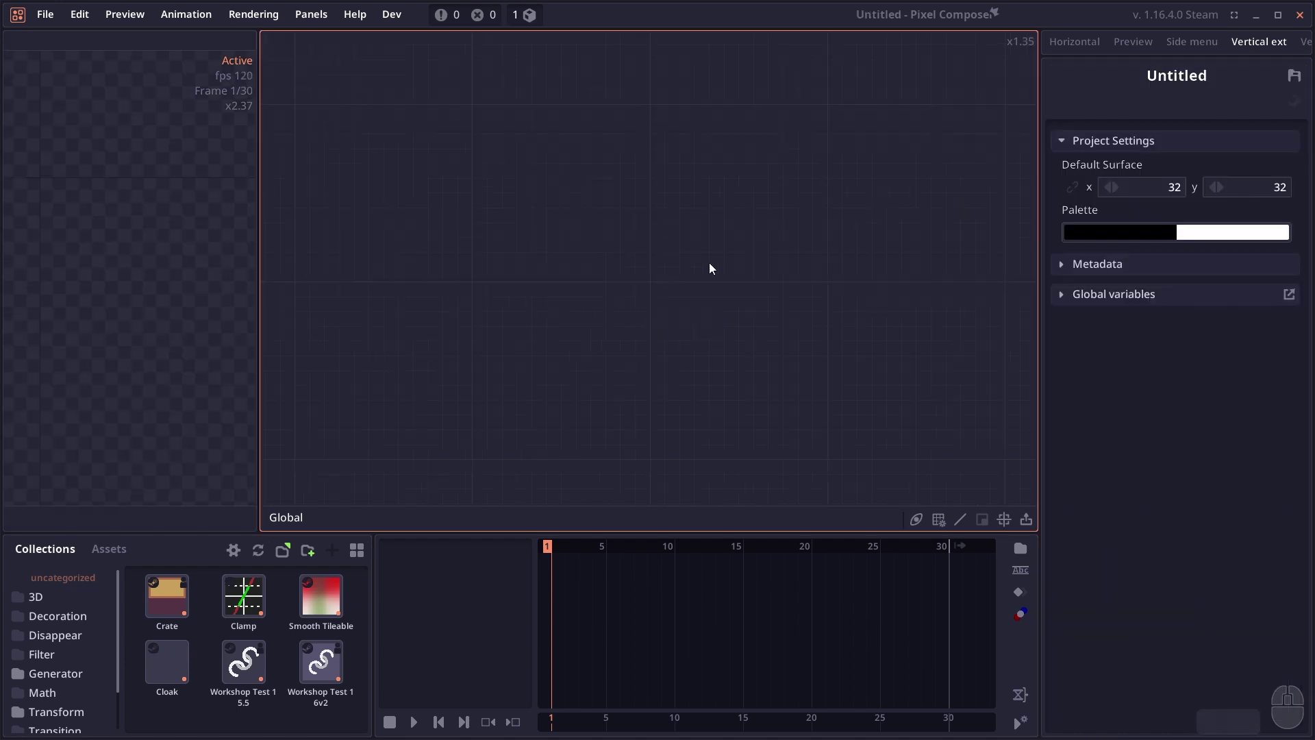
# Add a Draw Gradient node to the empty graph and move its center to about 0.52, 0.40.
pyautogui.rightClick(722, 230)
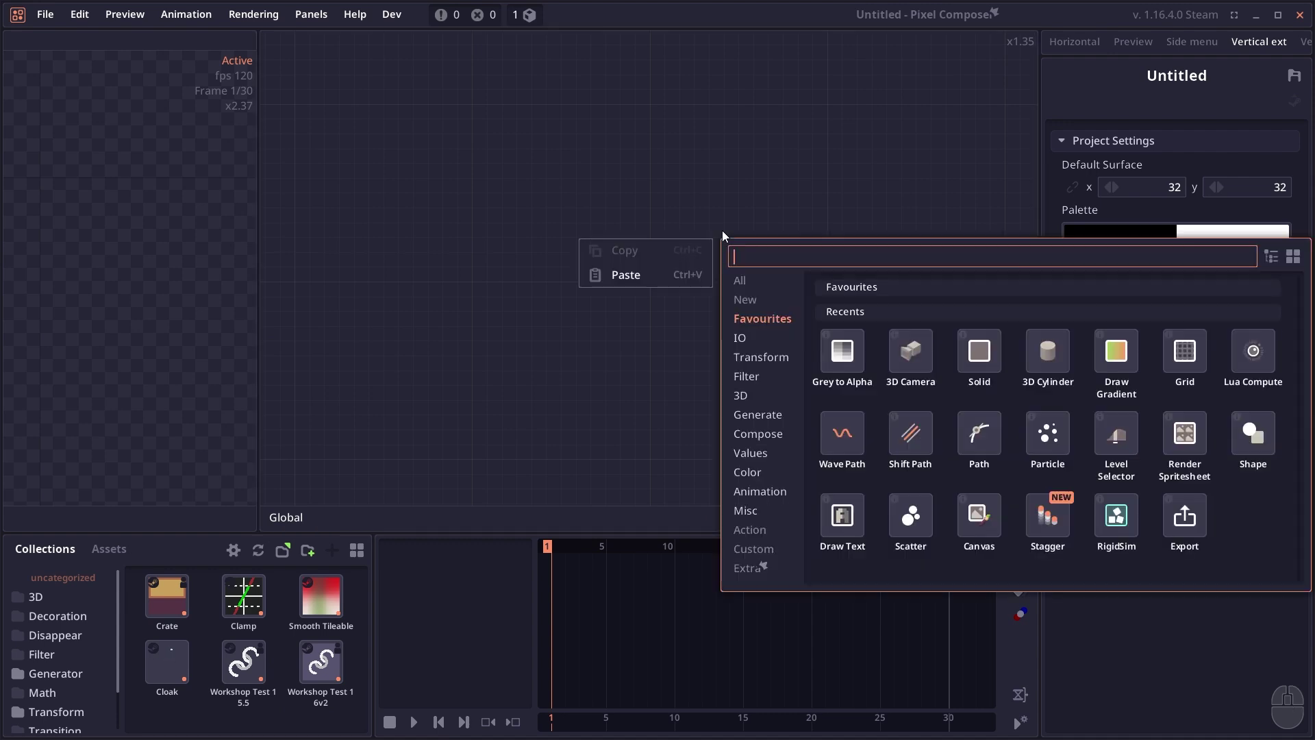
pyautogui.write('grad')
pyautogui.click(1050, 305)
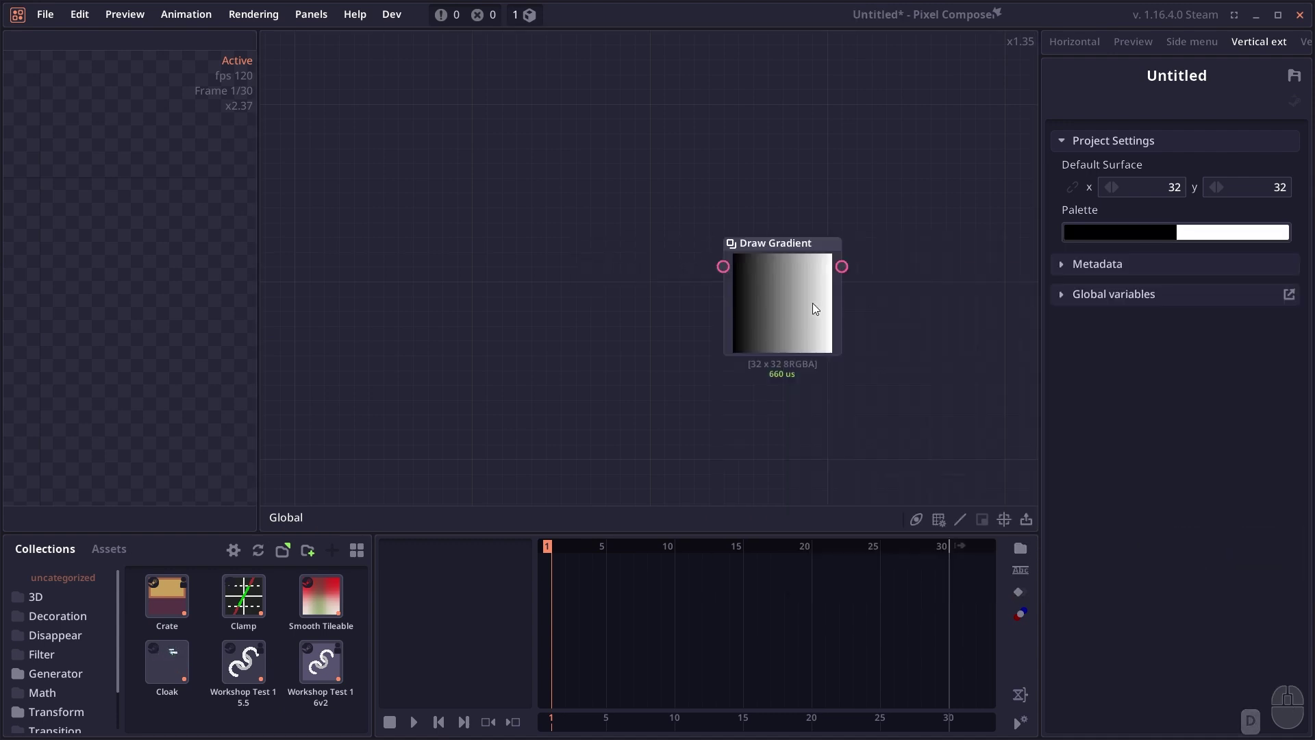
pyautogui.moveTo(131, 284)
pyautogui.mouseDown()
pyautogui.moveTo(184, 303)
pyautogui.moveTo(61, 255)
pyautogui.moveTo(184, 261)
pyautogui.moveTo(76, 280)
pyautogui.moveTo(135, 258)
pyautogui.mouseUp()
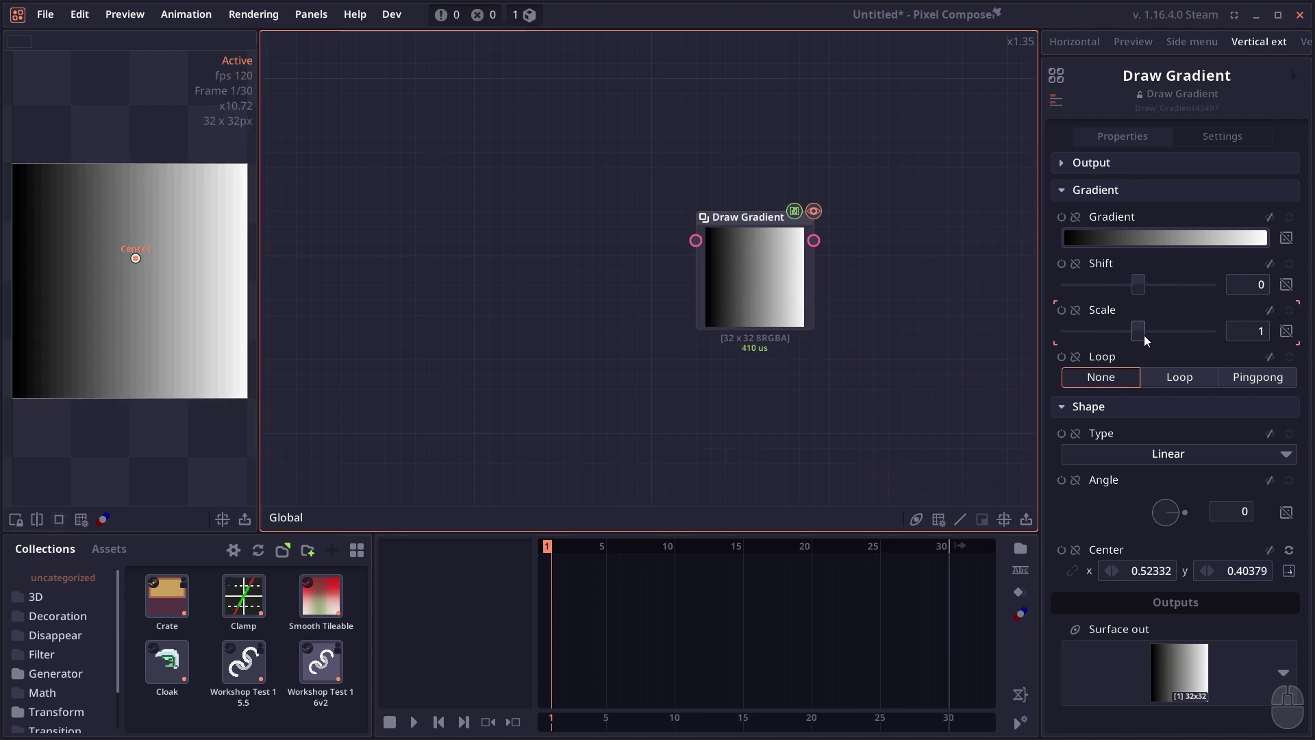
# Try changing the gradient's Scale and Angle, and undo the changes.
pyautogui.moveTo(1144, 335); pyautogui.dragTo(1181, 333)
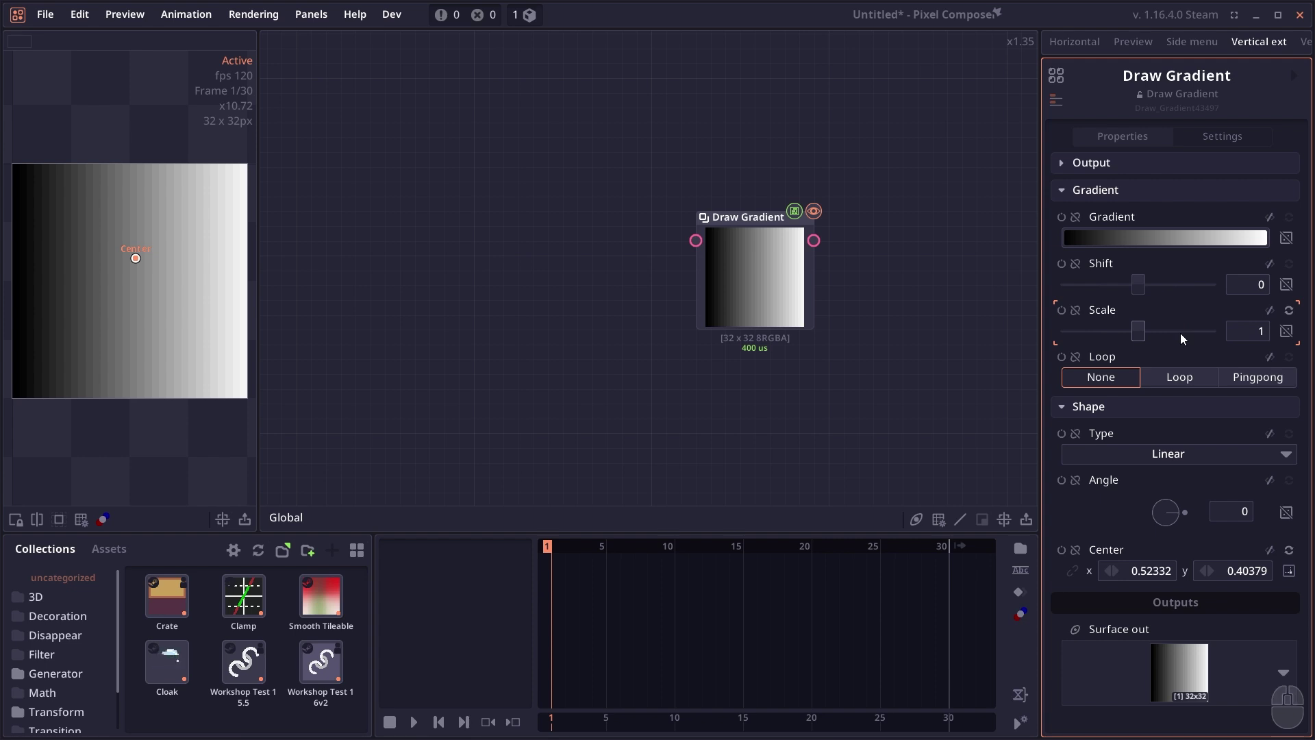
pyautogui.moveTo(1184, 511); pyautogui.dragTo(1174, 545)
pyautogui.hotkey('ctrl', 'z')
pyautogui.moveTo(668, 387); pyautogui.dragTo(606, 316)
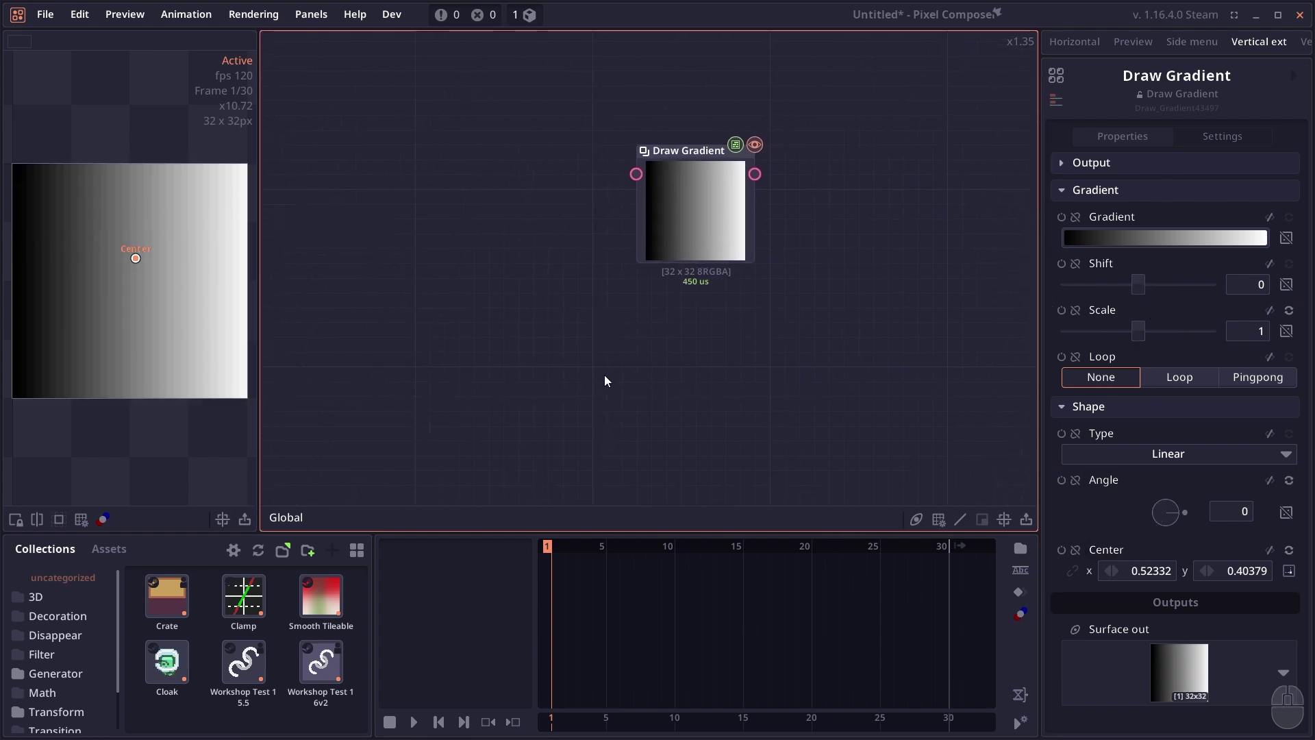
# Zoom out the timeline to show about 60 frames and scrub the playhead around its start.
pyautogui.scroll(-3, 778, 603)
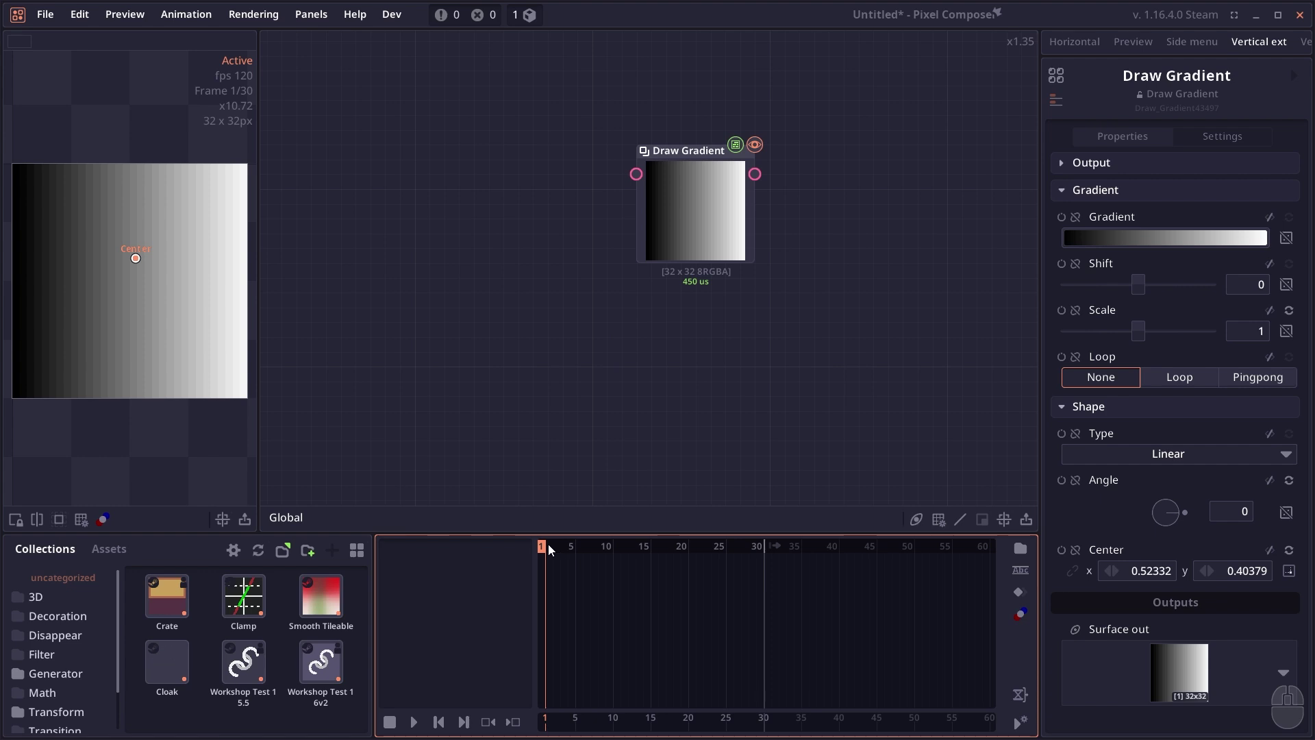
pyautogui.moveTo(548, 544); pyautogui.dragTo(521, 585)
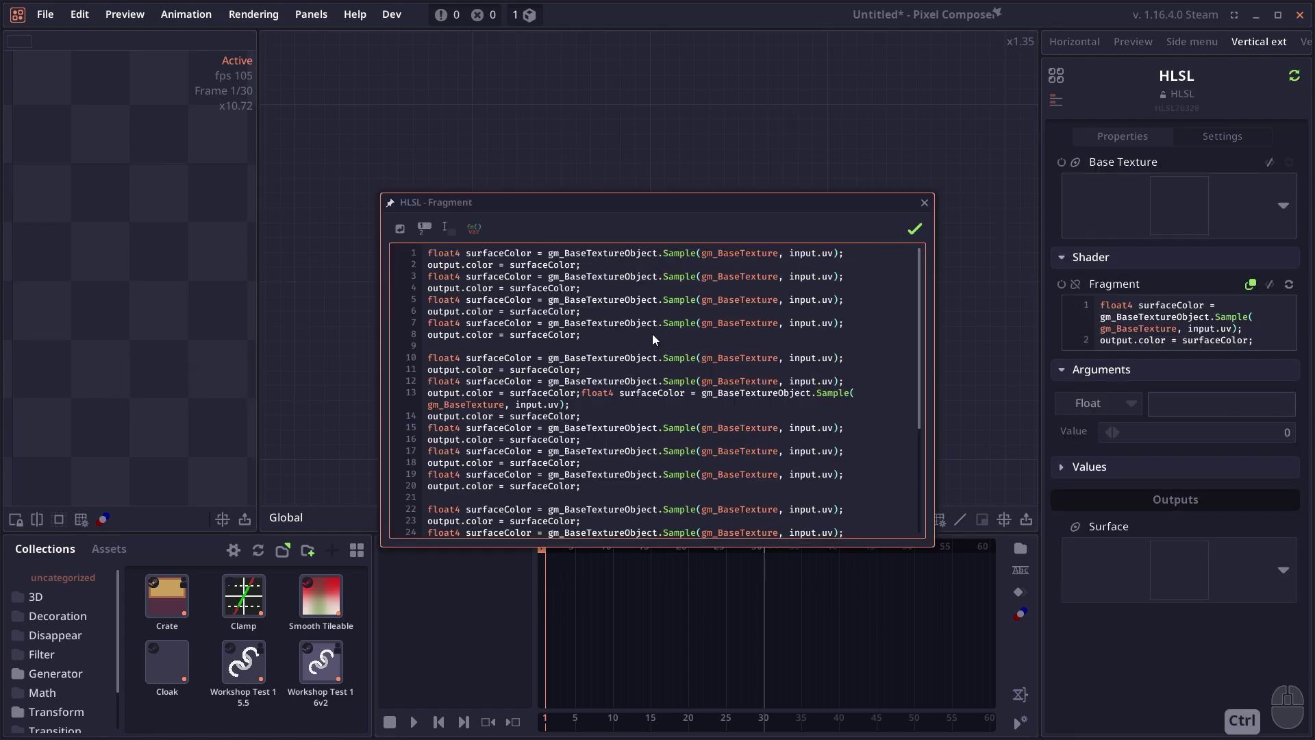
# Look through the shader code in the HLSL node's Fragment editor.
pyautogui.scroll(-5, 655, 334)
pyautogui.scroll(5, 687, 383)
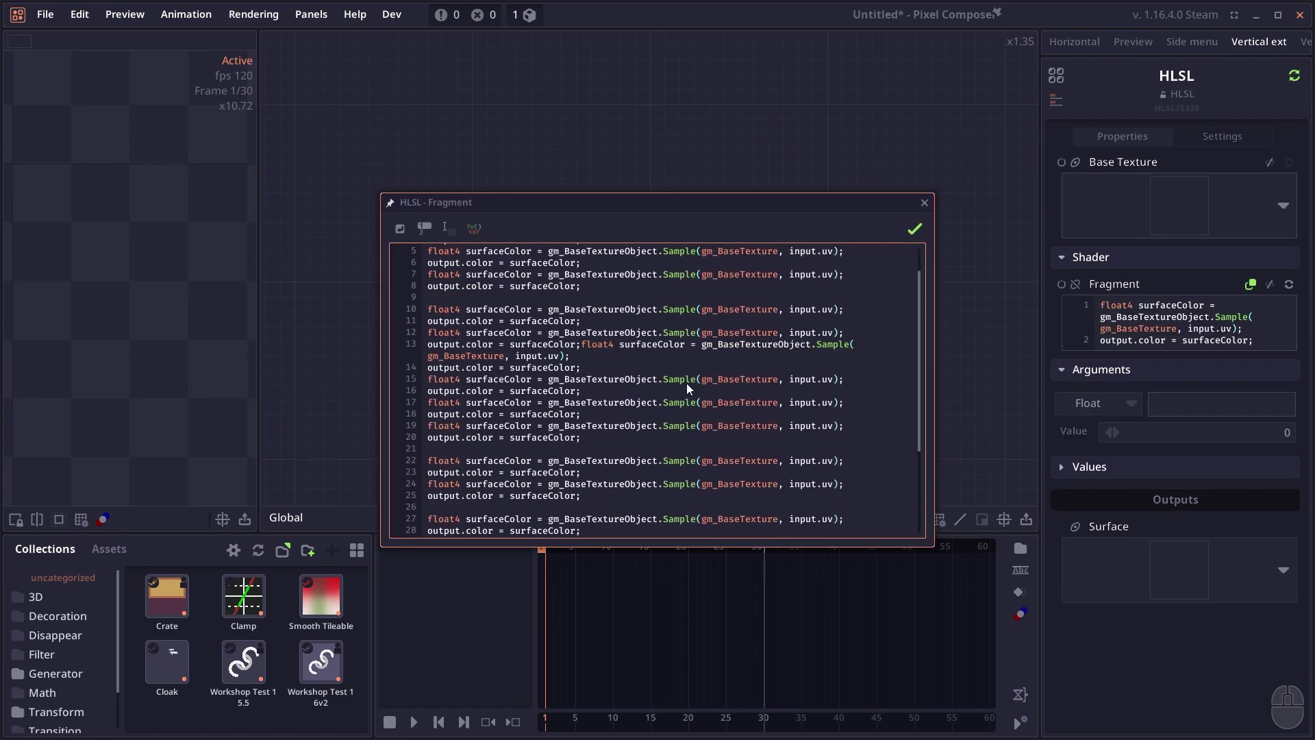